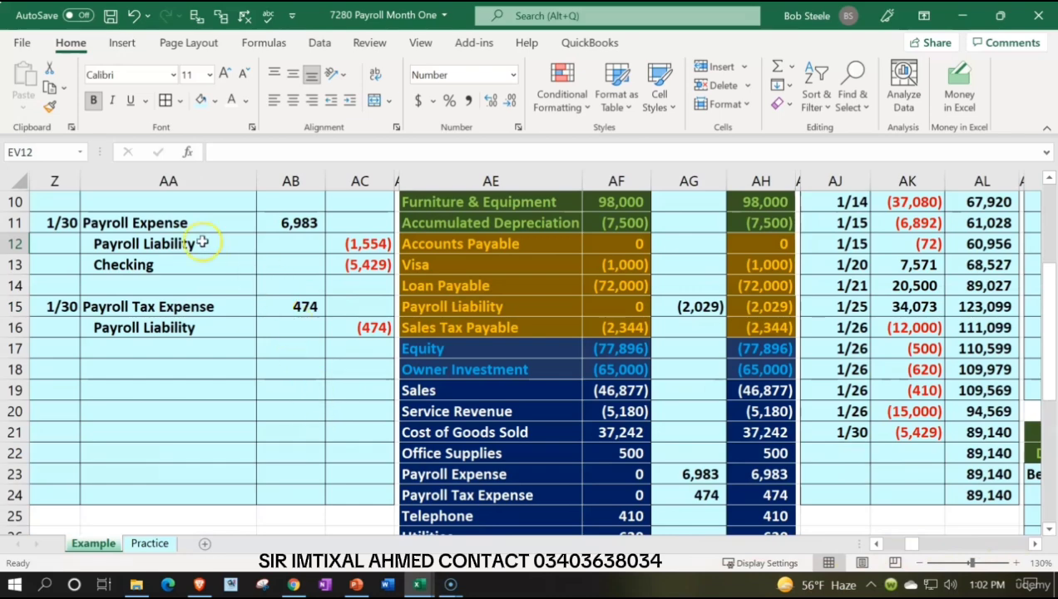
Step: Review the 1/30 payroll journal entries and the payroll ledger tables on the Example sheet
left_click_drag(186, 223, 343, 325)
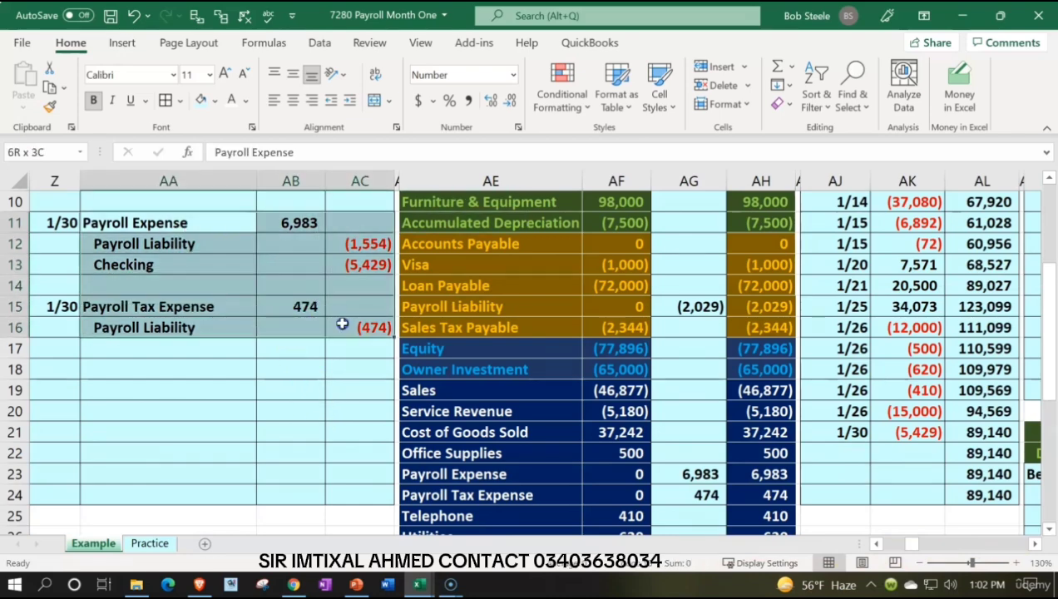
scroll(402, 399, "up", 3)
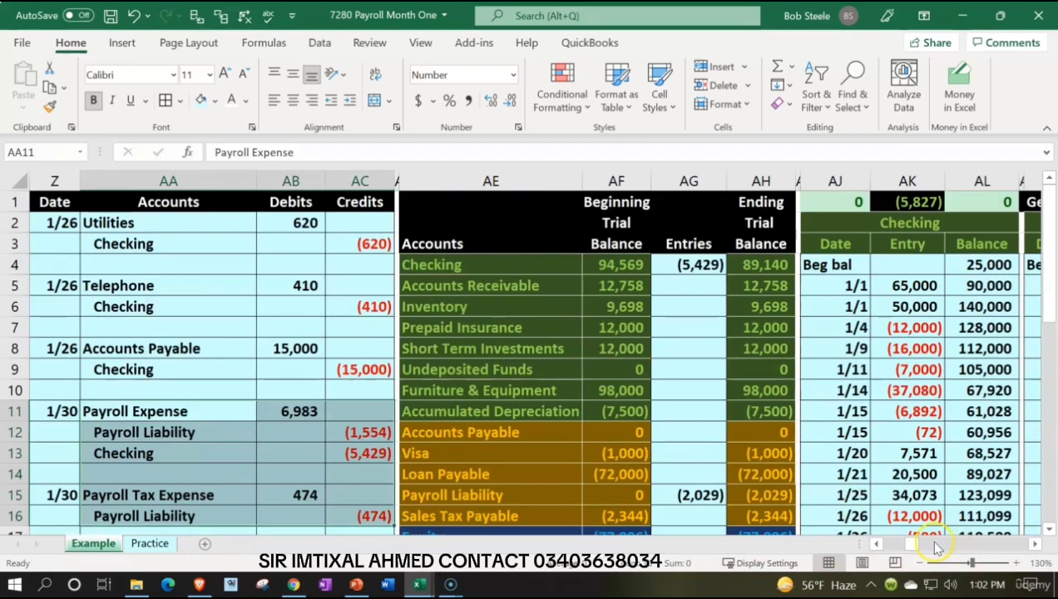
left_click_drag(910, 544, 1010, 545)
left_click(547, 360)
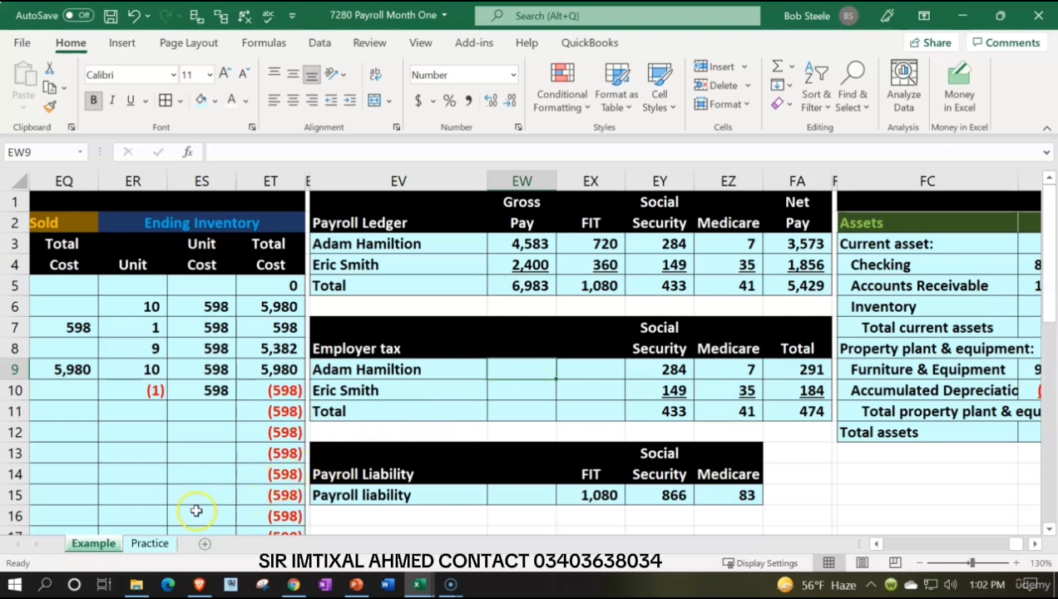
Step: Hide columns A through Y on the Practice sheet
left_click(149, 543)
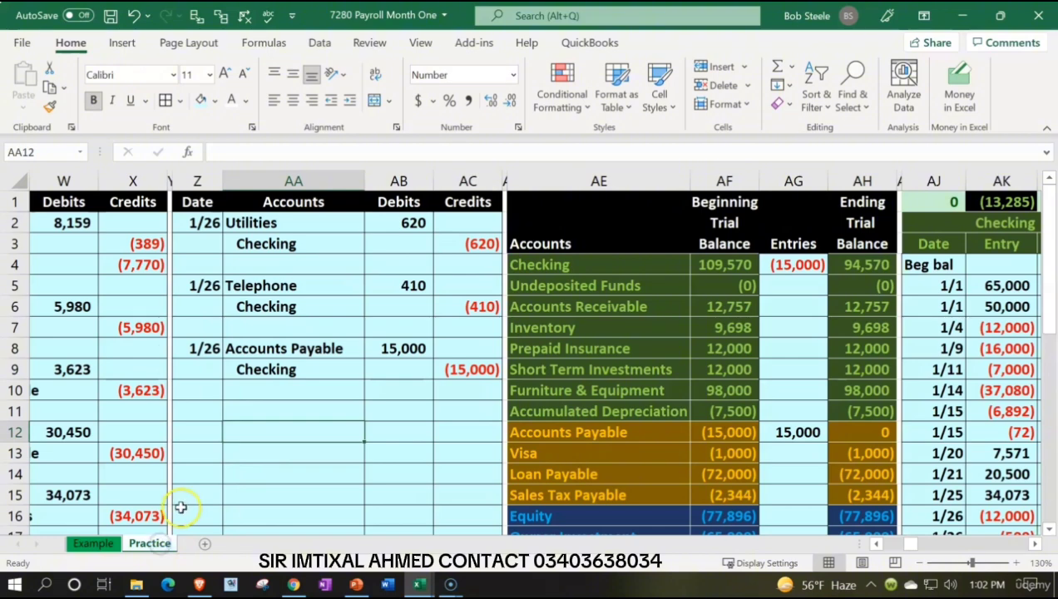
left_click(239, 372)
key("Left")
key("Left")
key("Left")
key("Left")
key("Left")
key("Left")
key("Left")
key("Left")
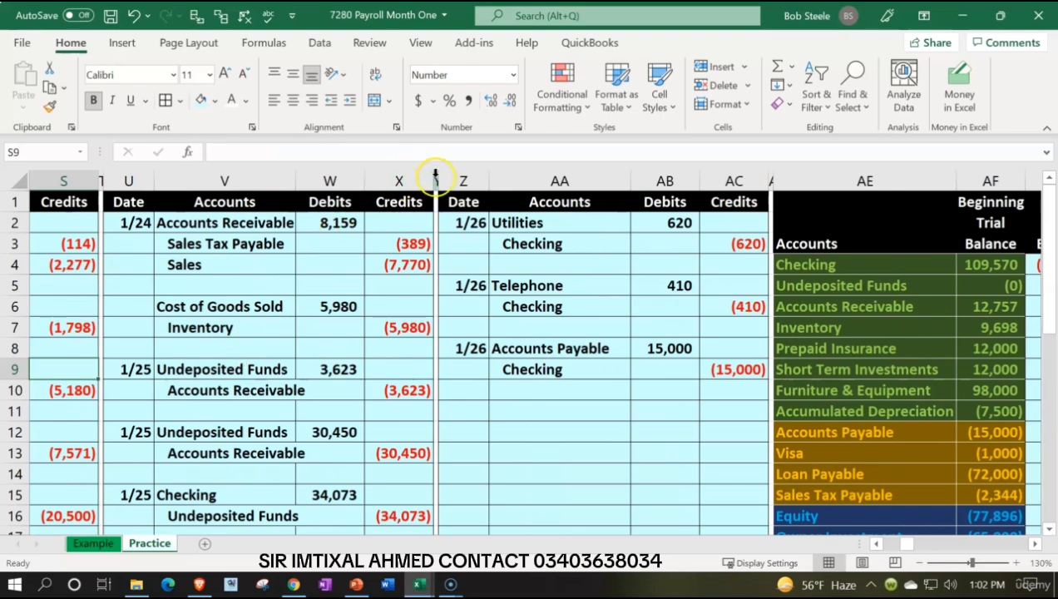
left_click(435, 175)
left_click_drag(435, 175, 25, 179)
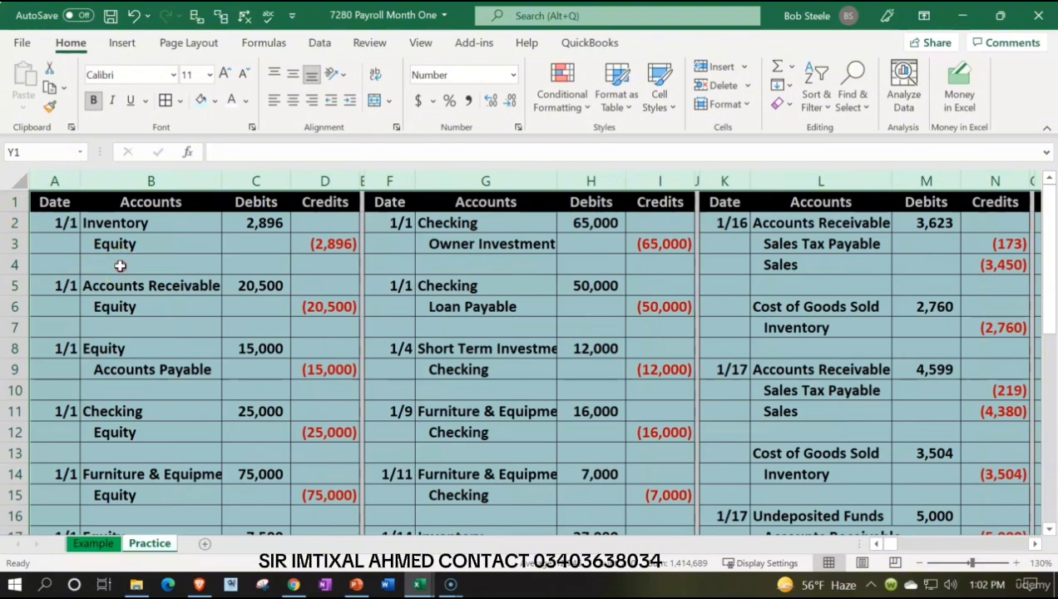
right_click(120, 268)
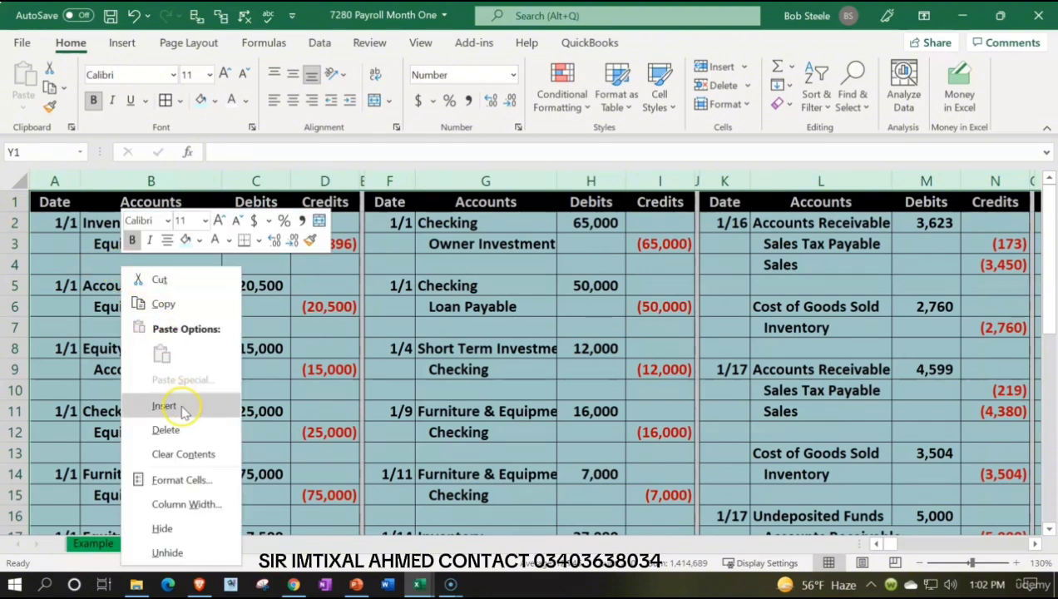
left_click(161, 529)
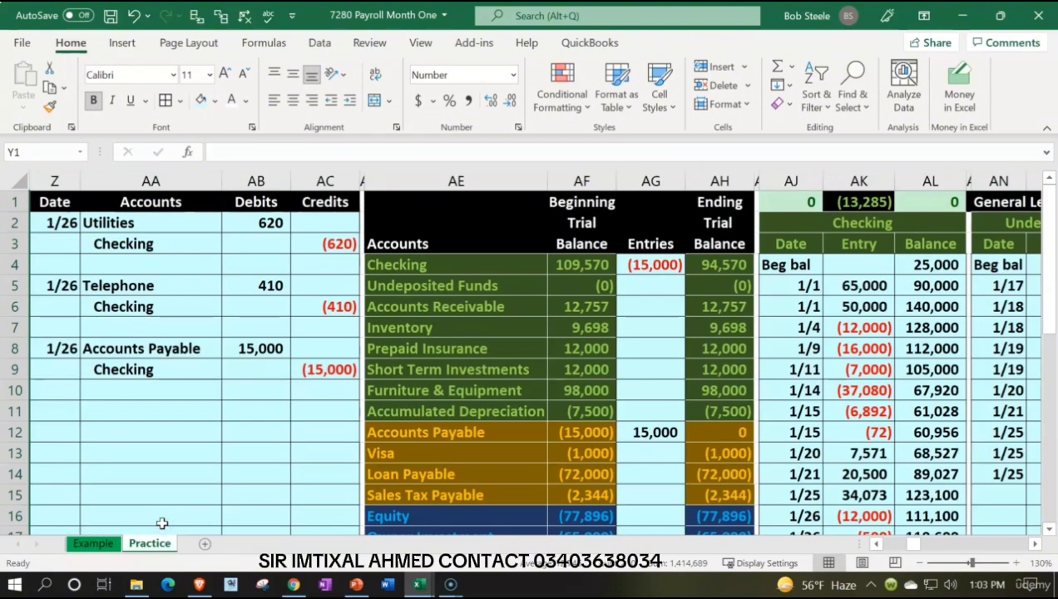
Step: Copy the ending trial balances in AH4:AH23 and paste them as values into the Beginning Trial Balance column from AF4
left_click_drag(704, 266, 703, 473)
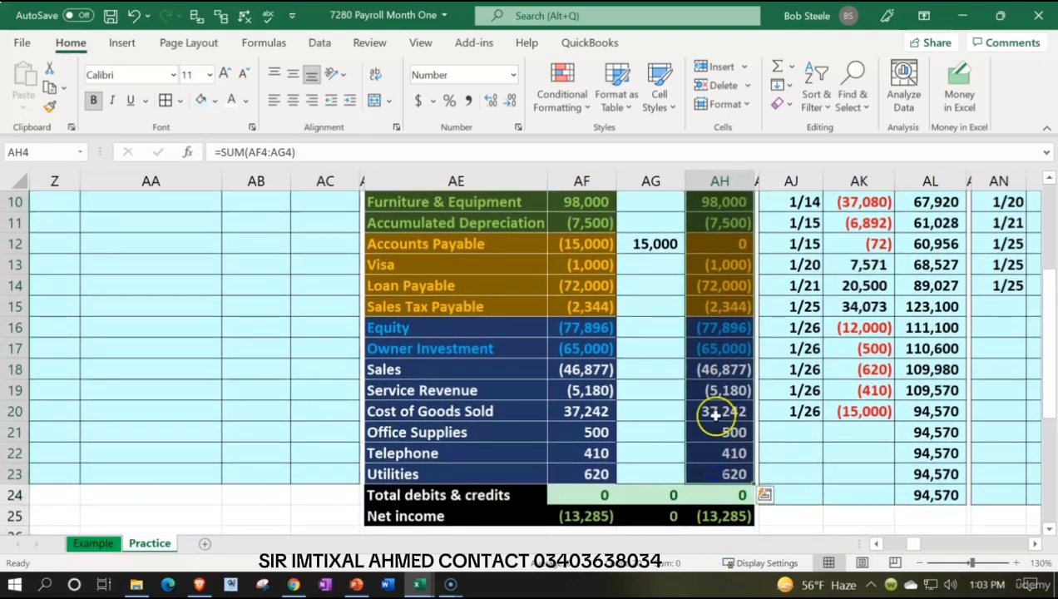
right_click(714, 416)
left_click(750, 130)
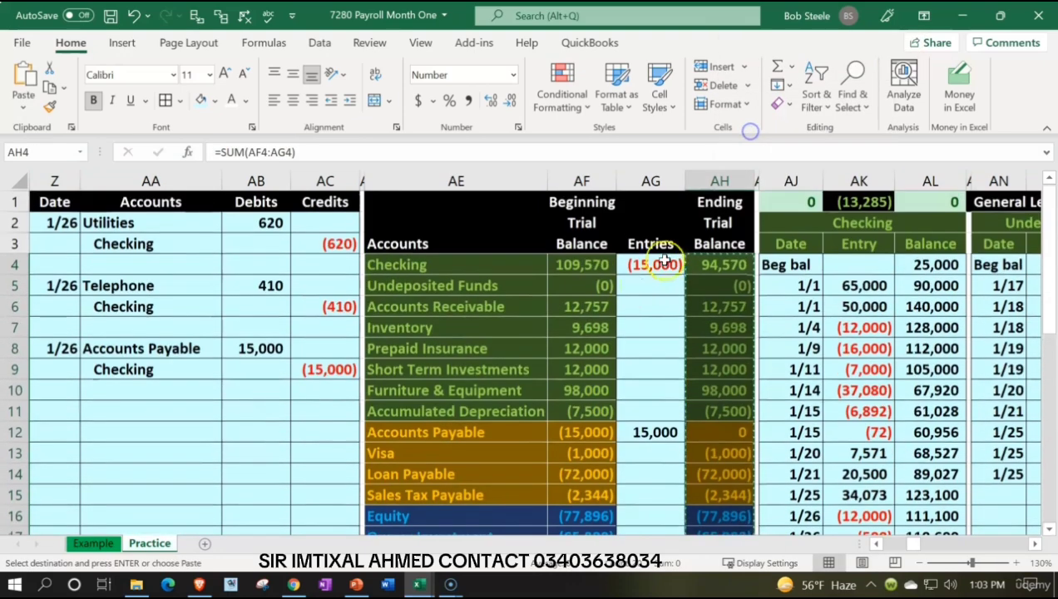
left_click(575, 263)
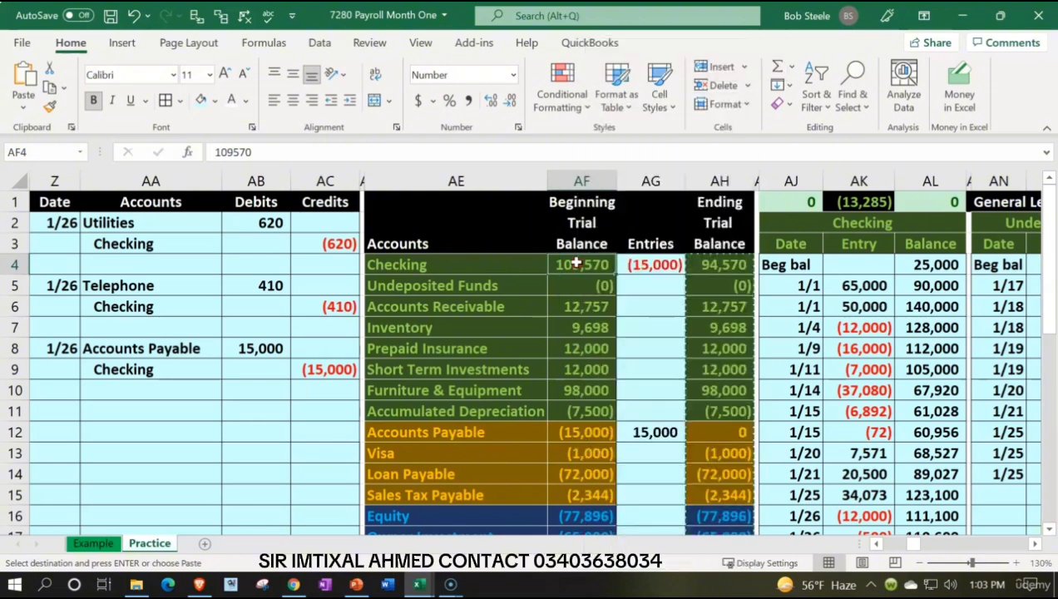
right_click(575, 263)
left_click(640, 183)
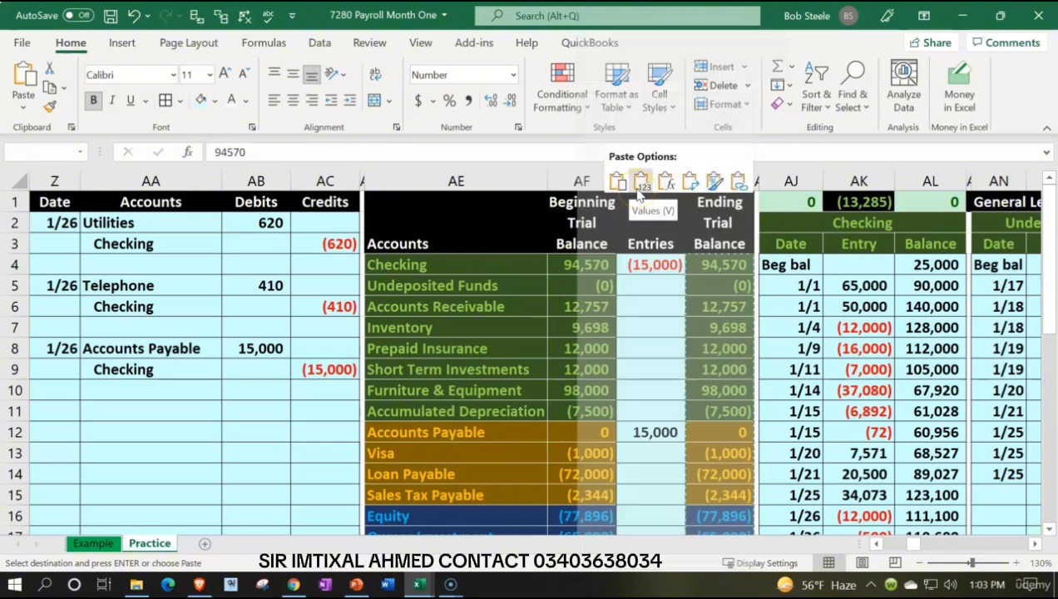
Step: Clear the trial balance Entries in AG4:AG23 and check the Checking account's ending balance formula
left_click_drag(647, 264, 663, 466)
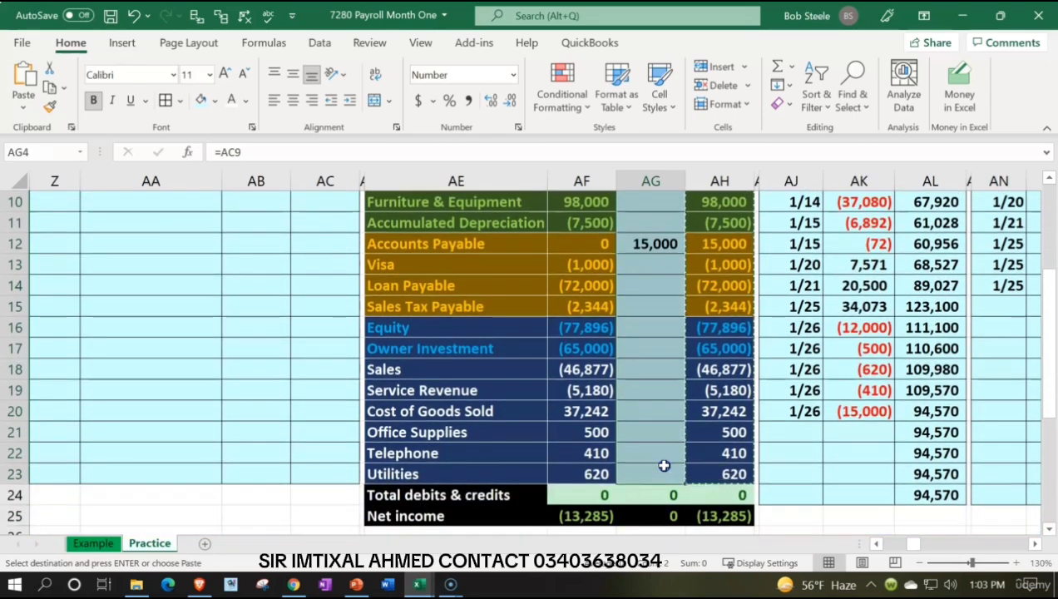
key("Delete")
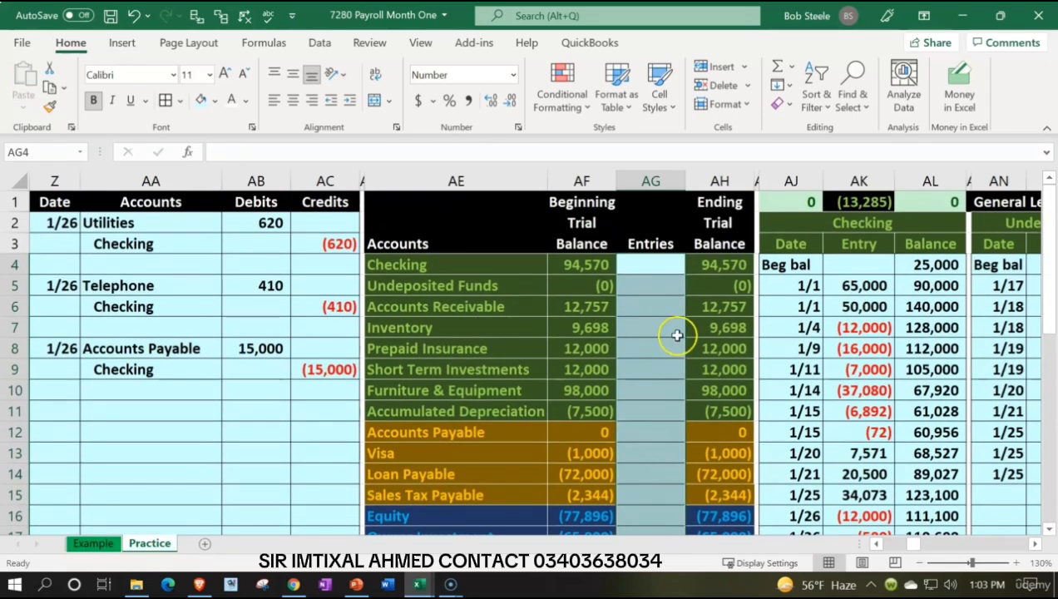
left_click(718, 267)
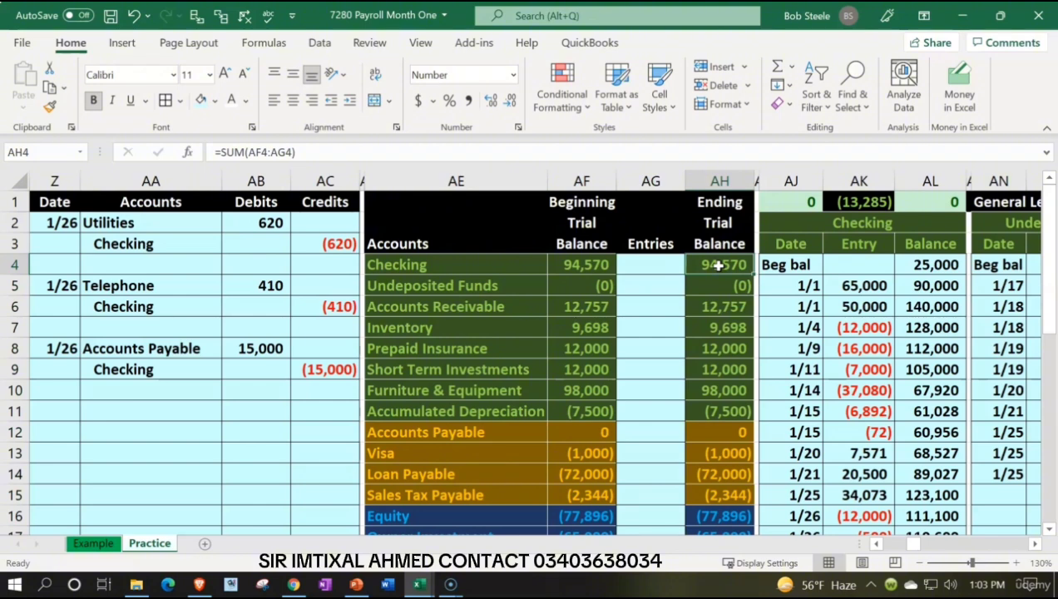
Step: Insert nine new columns at EQ:EY, between the last inventory subsidiary ledger and the Balance Sheet
left_click(768, 321)
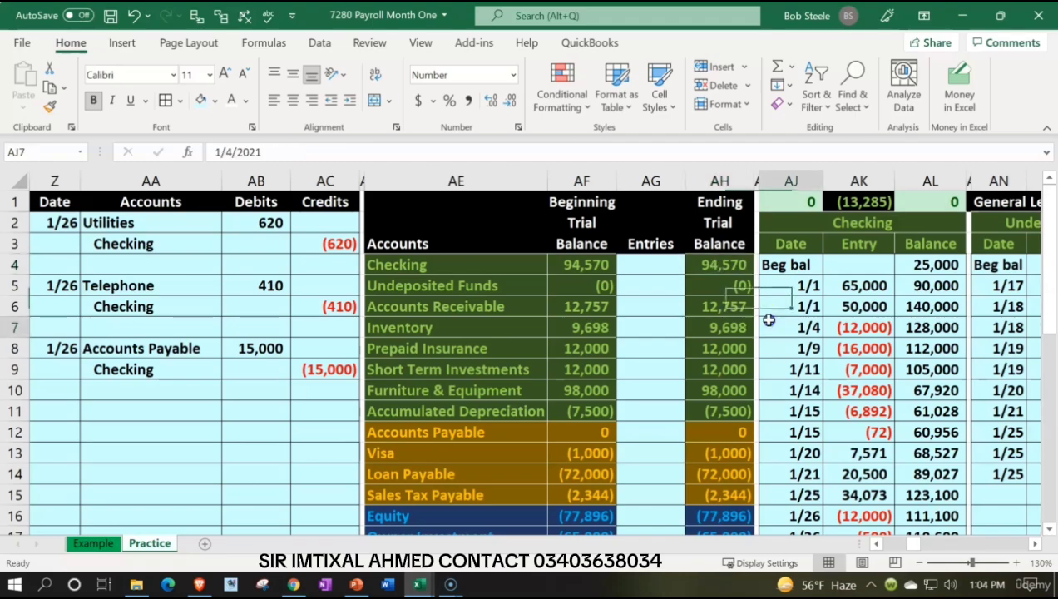
key("Right")
key("Right")
key("Right")
key("Right")
key("Right")
key("Right")
key("Right")
key("Right")
key("Right")
key("Right")
key("Right")
key("Right")
key("Right")
key("Right")
key("Right")
key("Right")
key("Right")
key("Right")
key("Right")
key("Right")
key("Right")
key("Right")
key("Right")
key("Right")
key("Right")
key("Right")
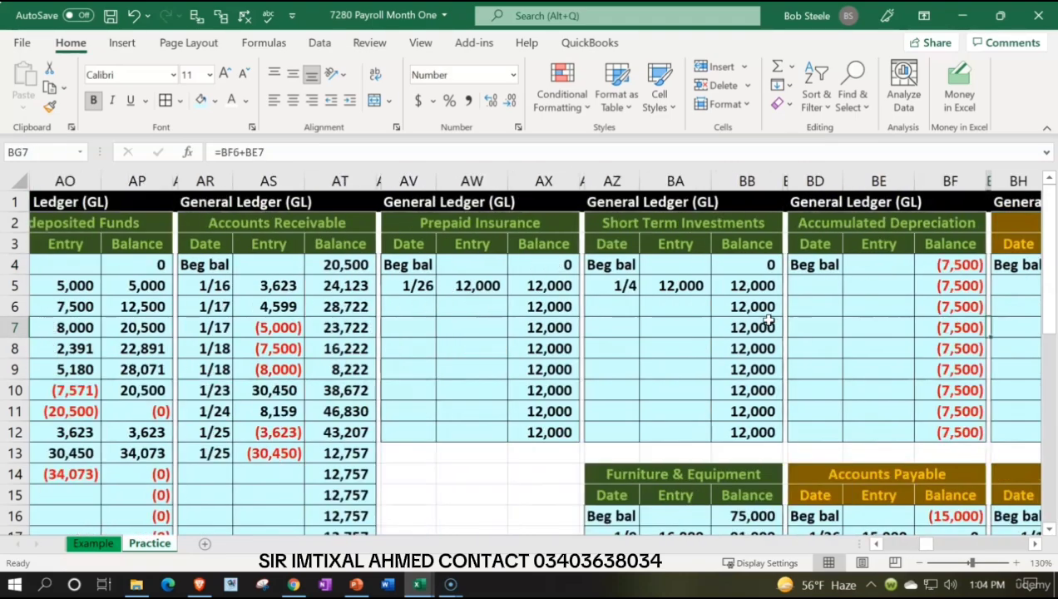
key("Right")
key("Right")
key("Right")
key("Right")
key("Right")
key("Right")
key("Right")
key("Right")
key("Right")
key("Right")
key("Right")
key("Right")
key("Right")
key("Right")
key("Right")
key("Right")
key("Right")
key("Right")
key("Right")
key("Right")
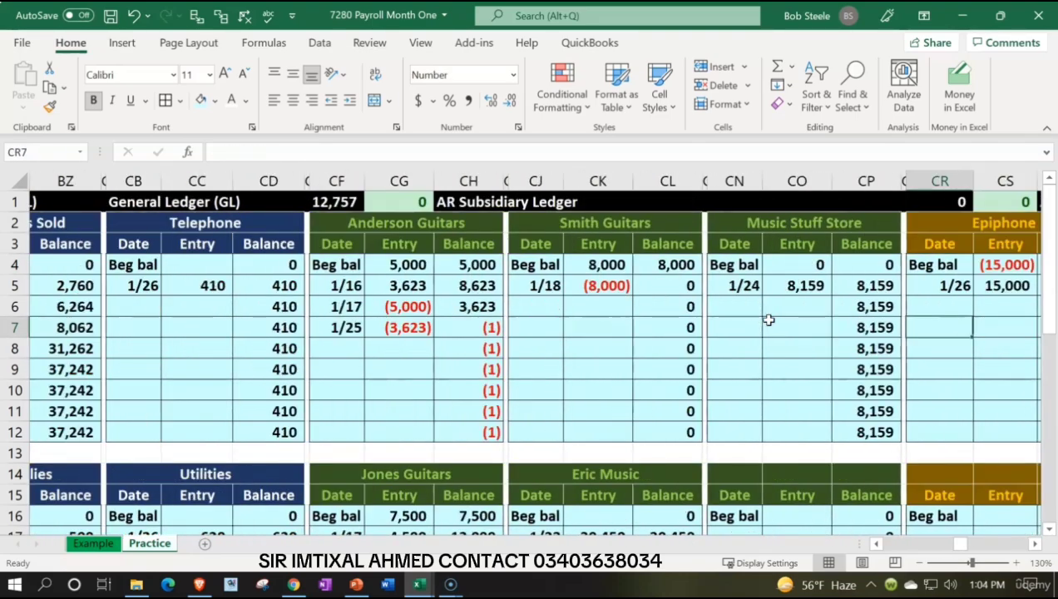
key("Right")
key("Right")
key("Right")
key("Right")
key("Right")
key("Right")
key("Right")
key("Right")
key("Right")
key("Right")
key("Right")
key("Right")
key("Right")
key("Right")
key("Right")
key("Right")
key("Right")
key("Right")
key("Right")
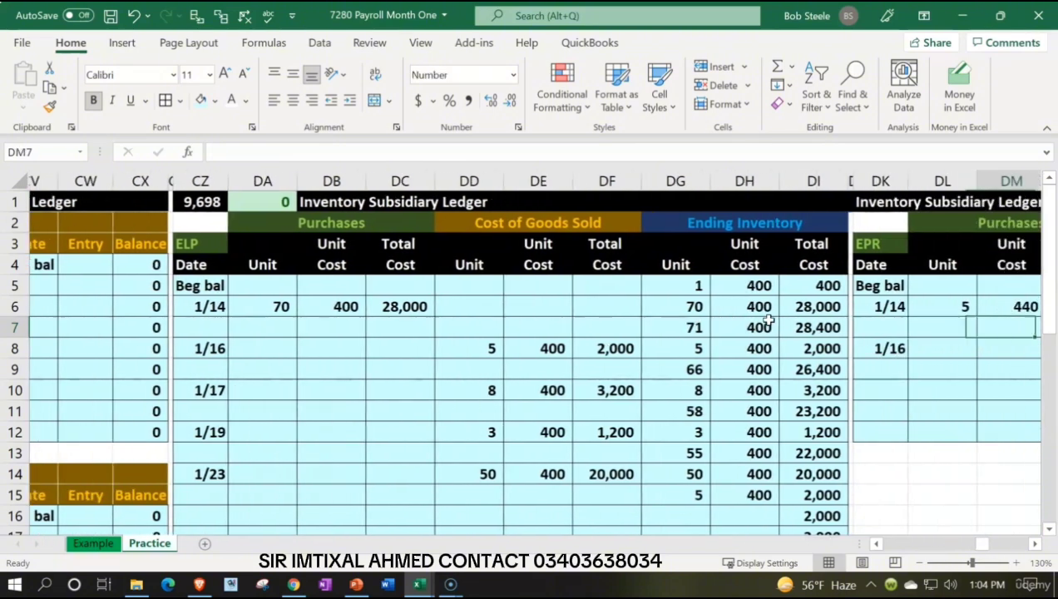
key("Right")
key("Right")
key("Right")
key("Right")
key("Right")
key("Right")
key("Right")
key("Right")
key("Right")
key("Right")
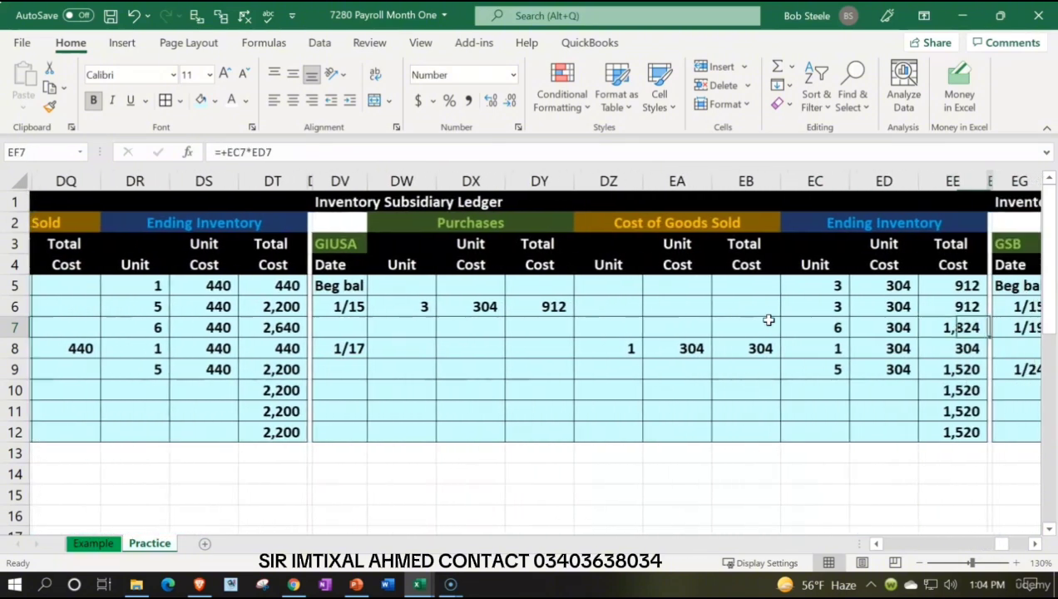
key("Right")
key("Right")
key("Right")
key("Right")
key("Right")
key("Right")
key("Right")
key("Right")
key("Right")
key("Right")
key("Right")
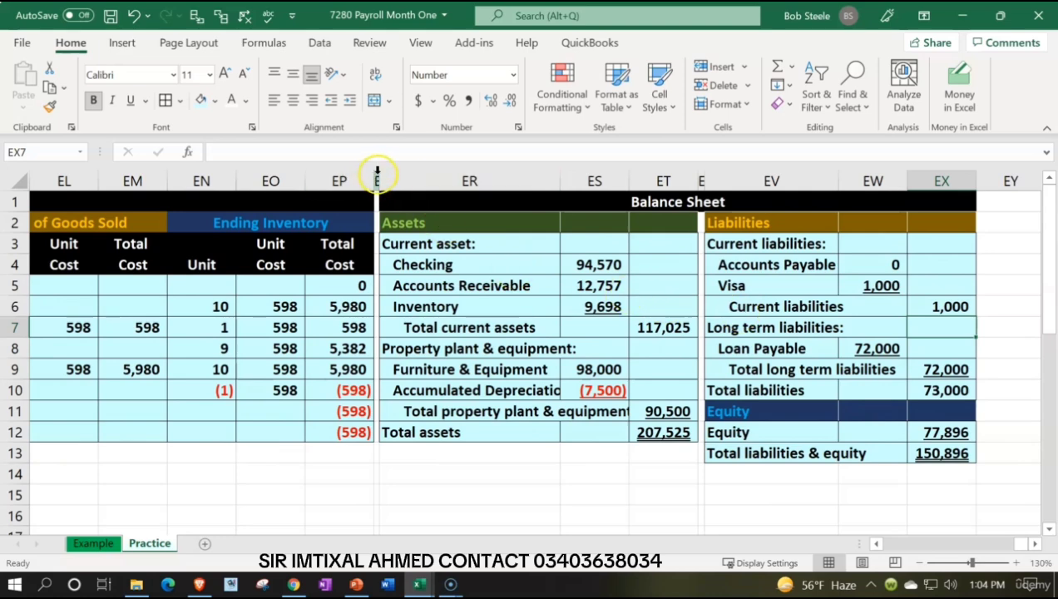
left_click_drag(376, 172, 1003, 181)
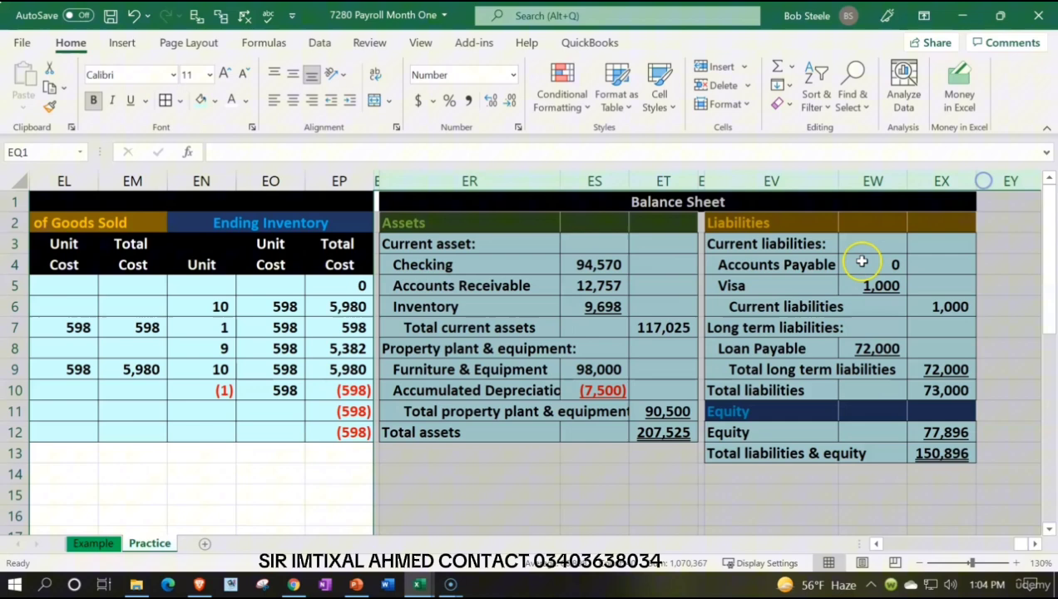
right_click(633, 345)
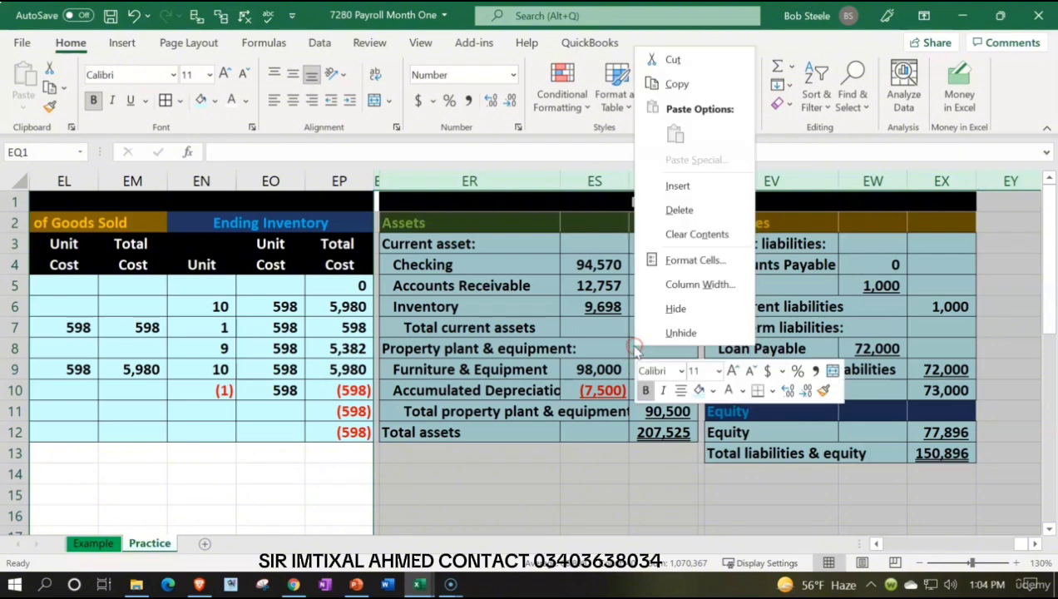
left_click(680, 185)
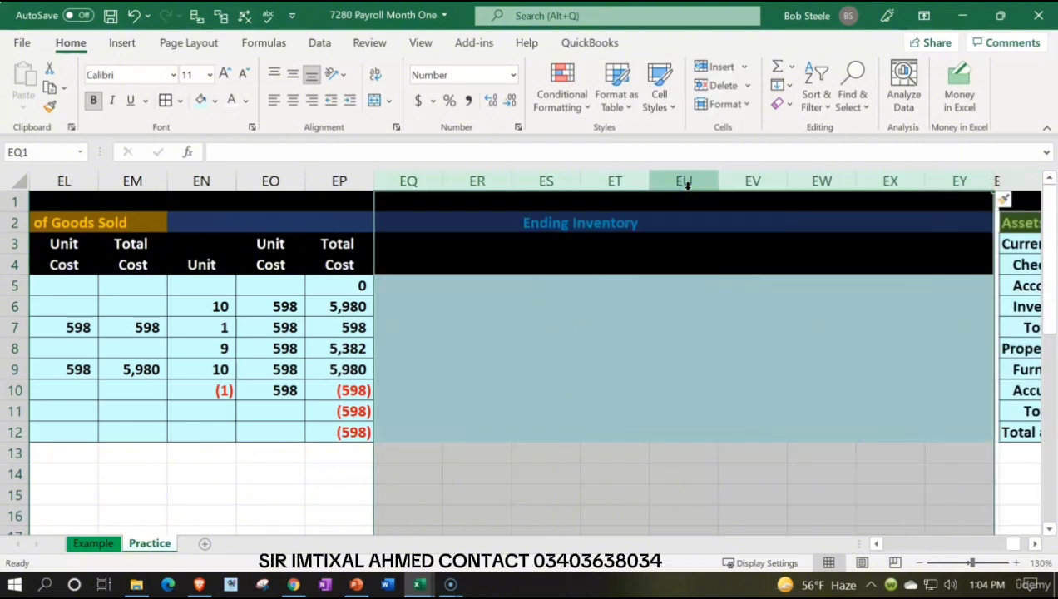
Step: Clear the inherited formatting from the newly inserted columns EQ:EY
left_click(1016, 200)
left_click(973, 259)
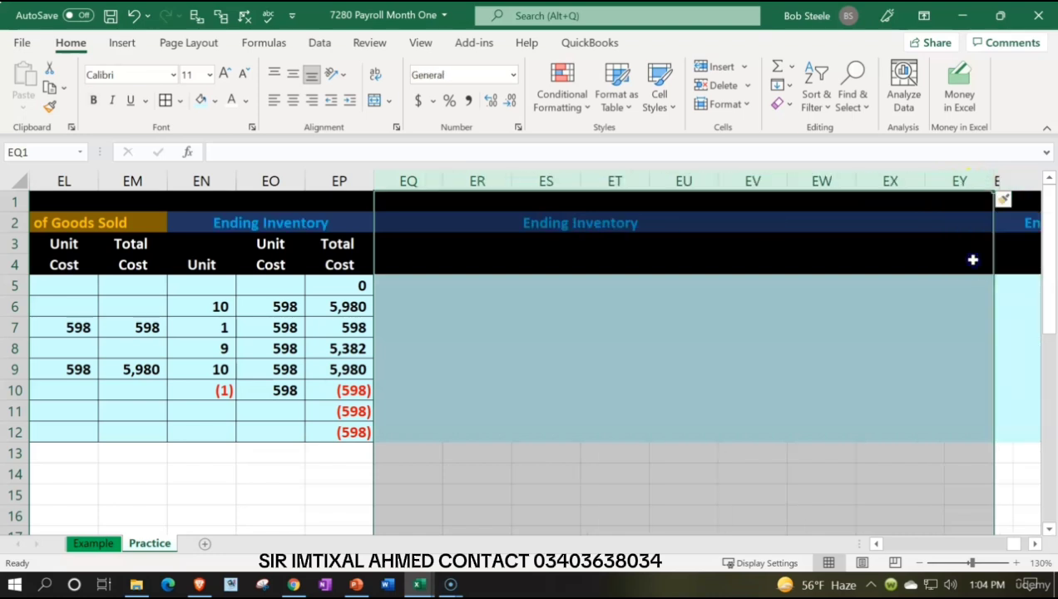
left_click(866, 314)
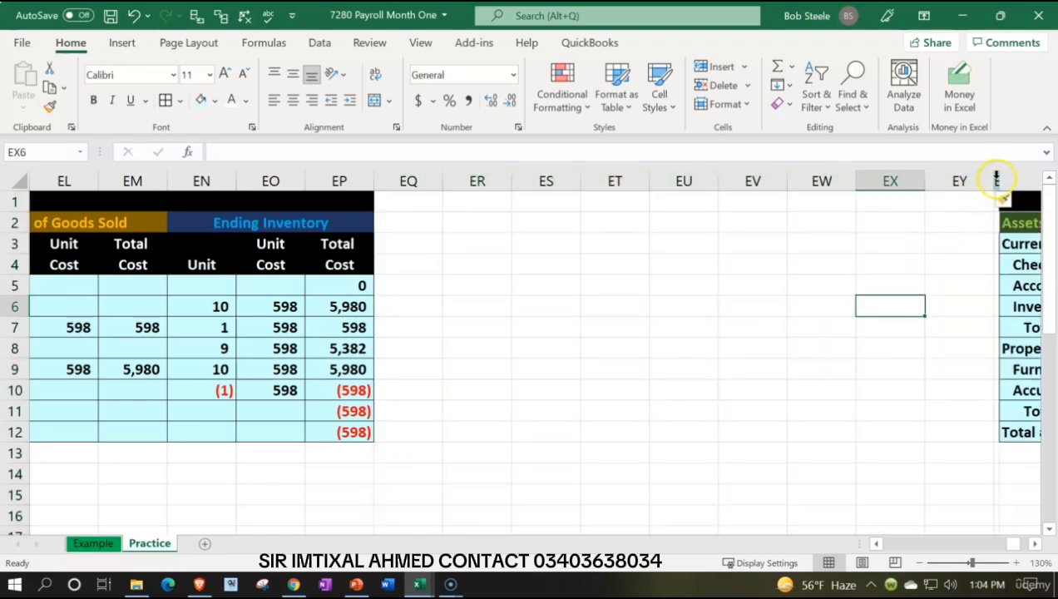
Step: Copy the narrow spacer column EZ's format and width to column EQ with Format Painter
left_click(997, 181)
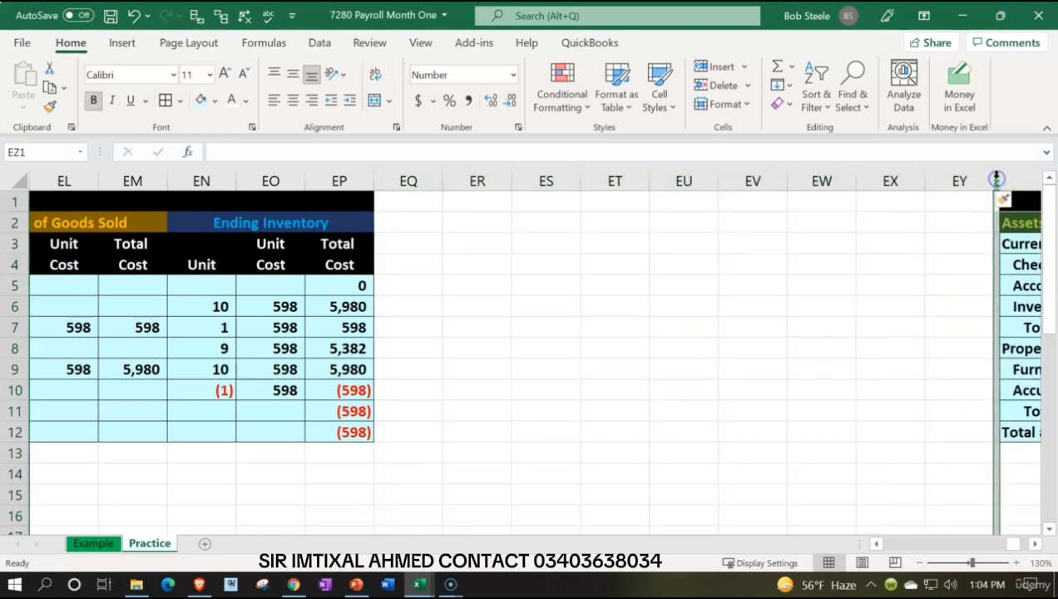
left_click(50, 108)
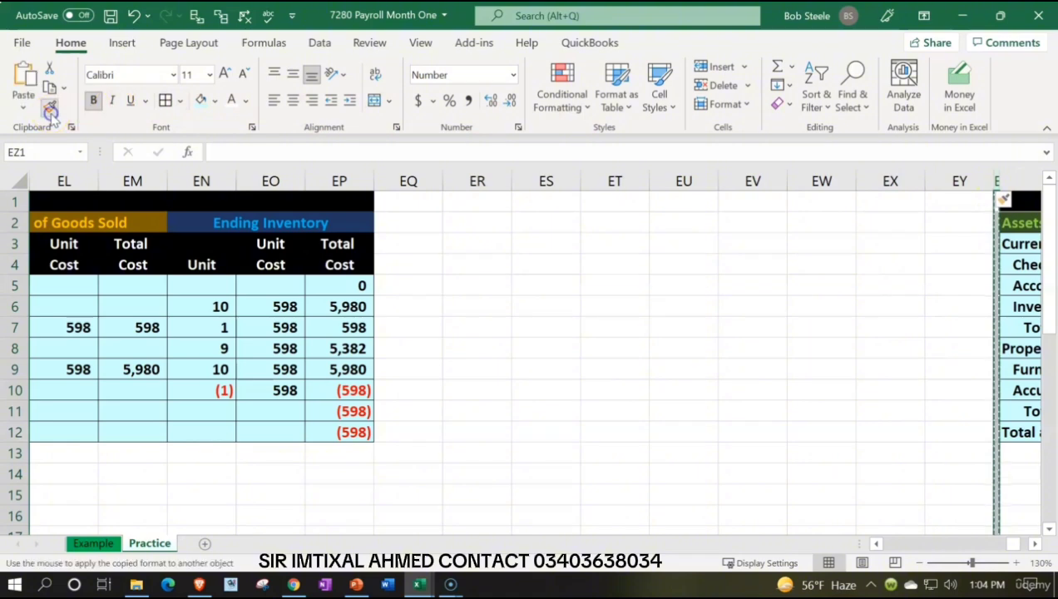
left_click(384, 181)
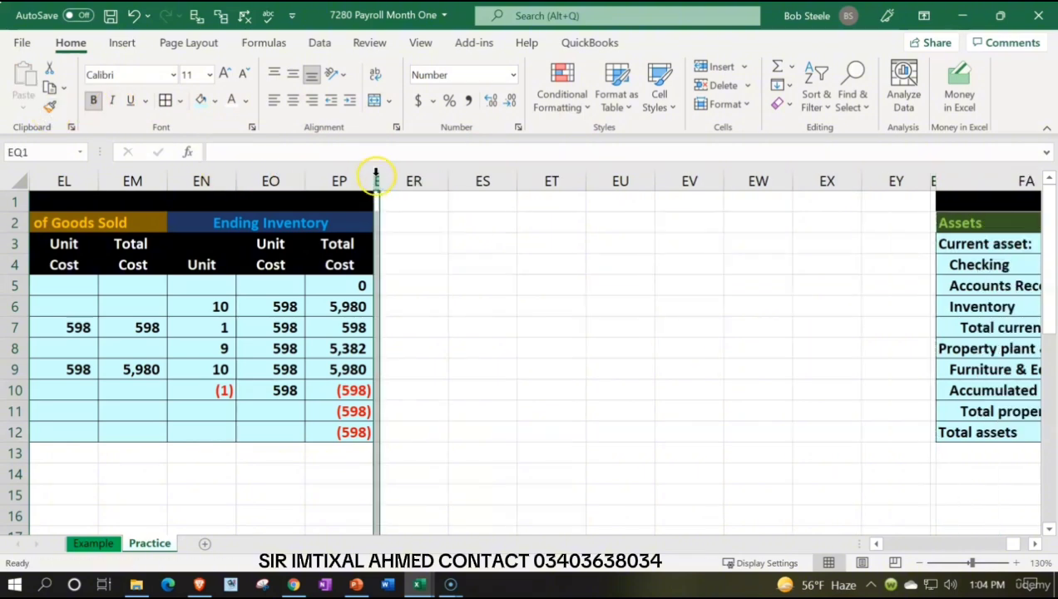
Step: Format columns EQ:EZ as Currency with no symbol, 0 decimal places and negative numbers in red parentheses
left_click_drag(378, 181, 931, 181)
right_click(544, 302)
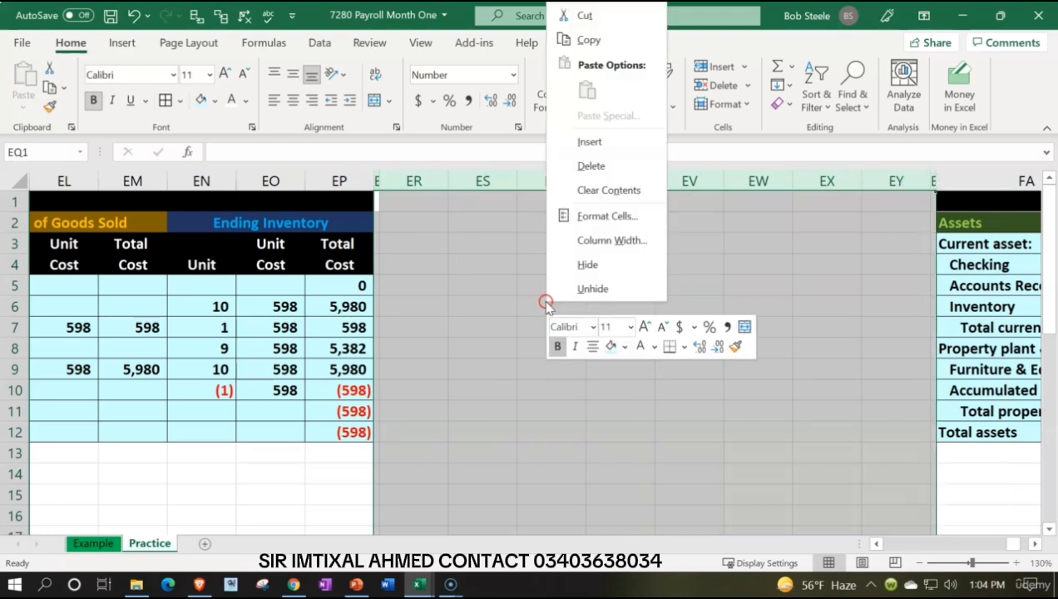
left_click(574, 216)
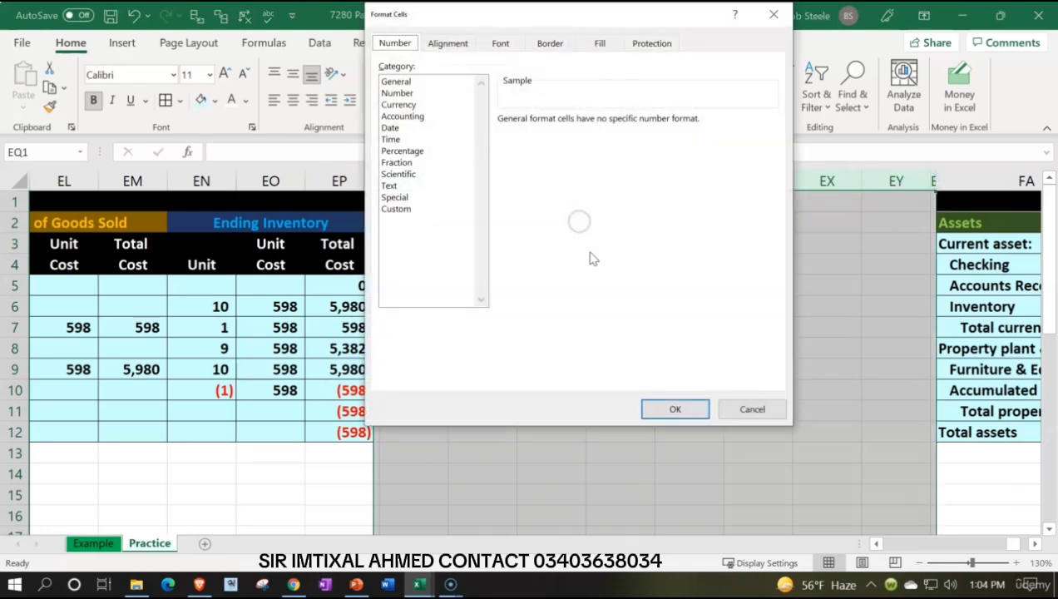
left_click(398, 105)
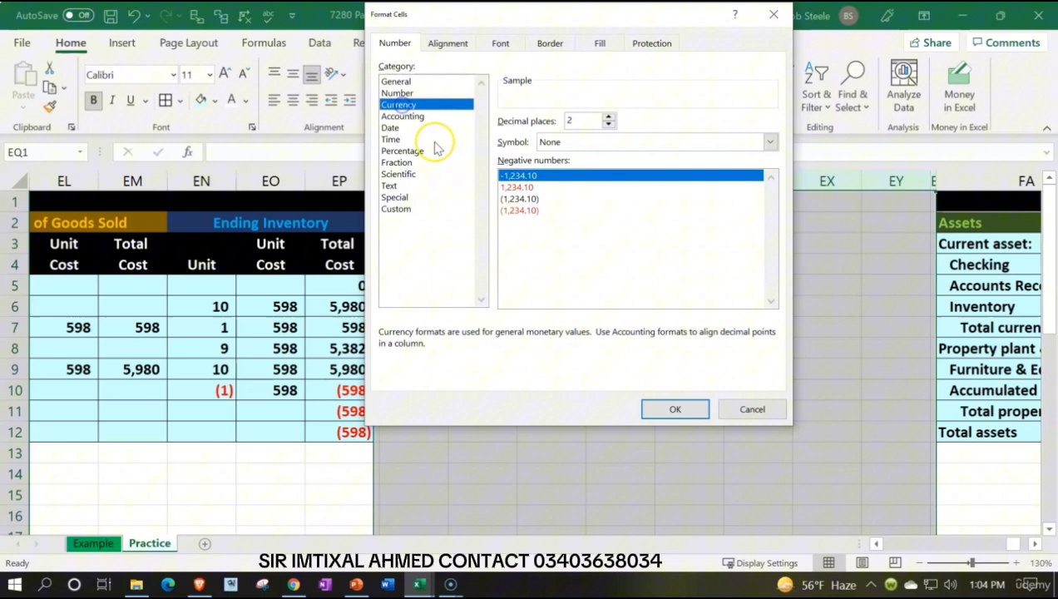
left_click(513, 210)
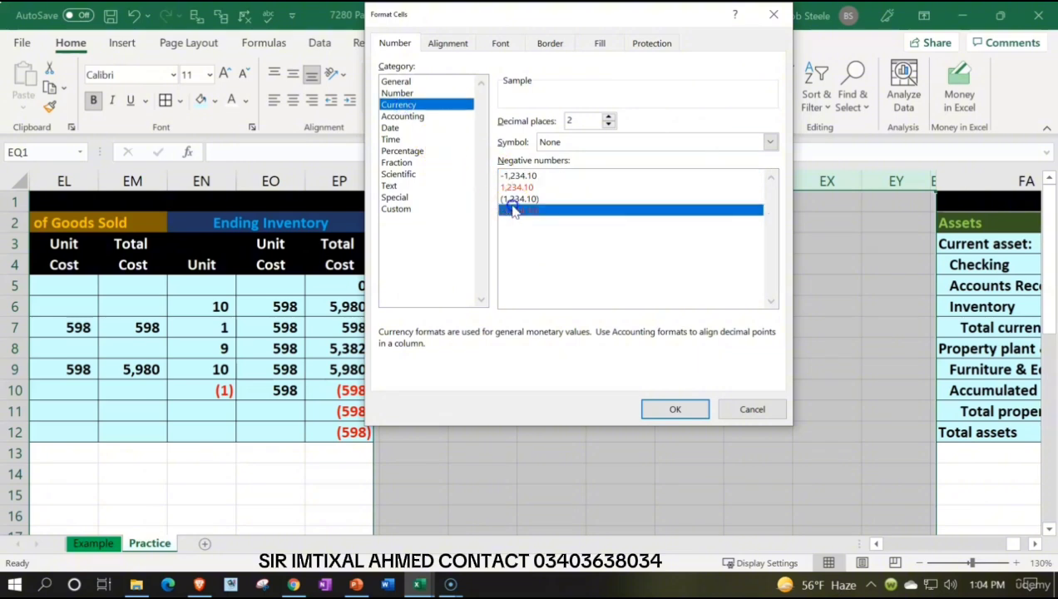
left_click(609, 124)
left_click(610, 125)
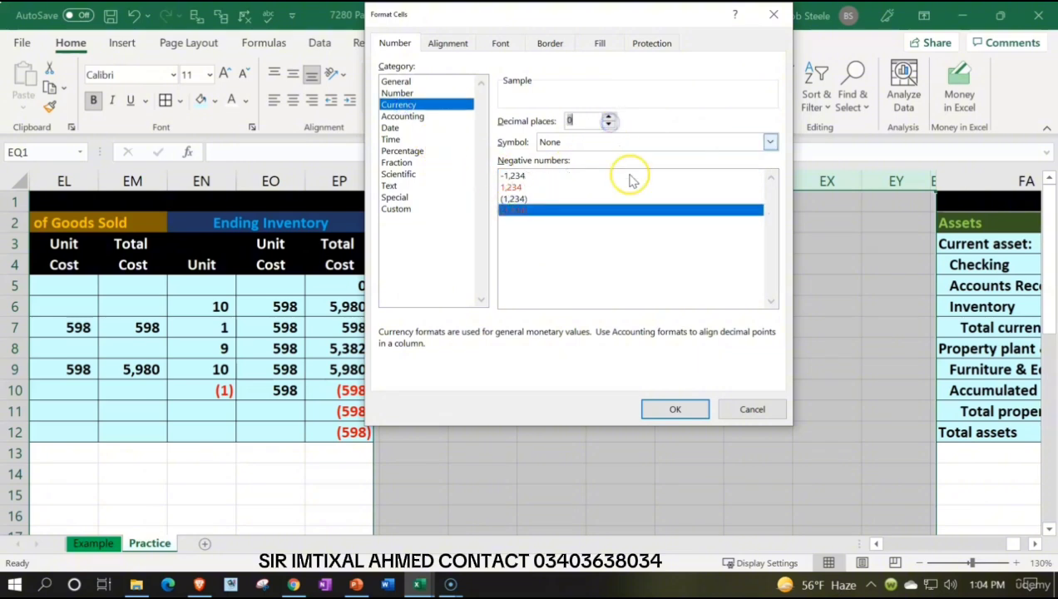
left_click(670, 407)
left_click(480, 388)
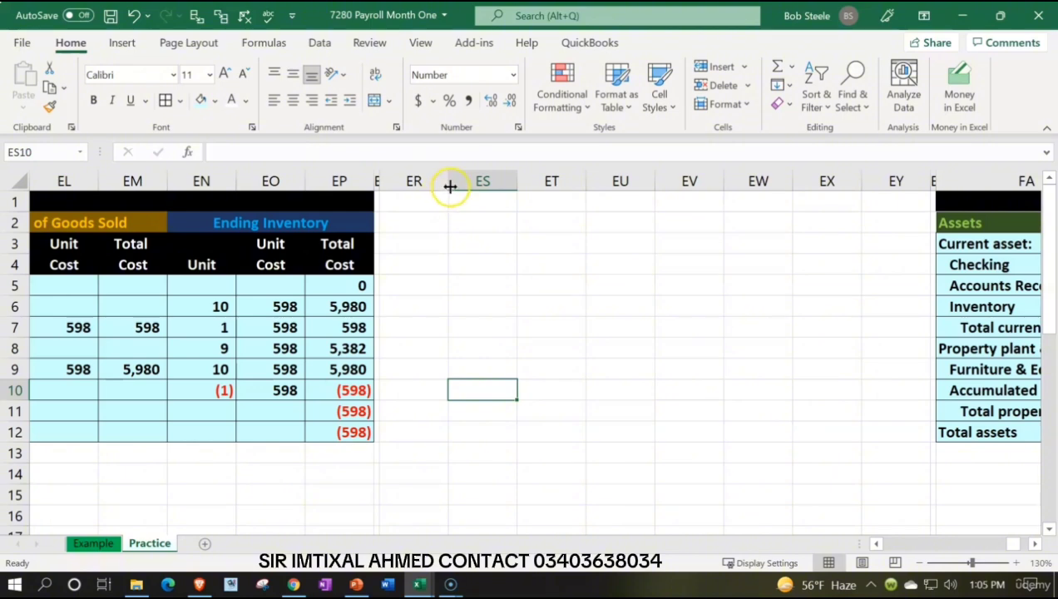
Step: Widen column ER to roughly twice its width and enter the title "Paroll Ledger" in ER2
left_click_drag(448, 184, 529, 185)
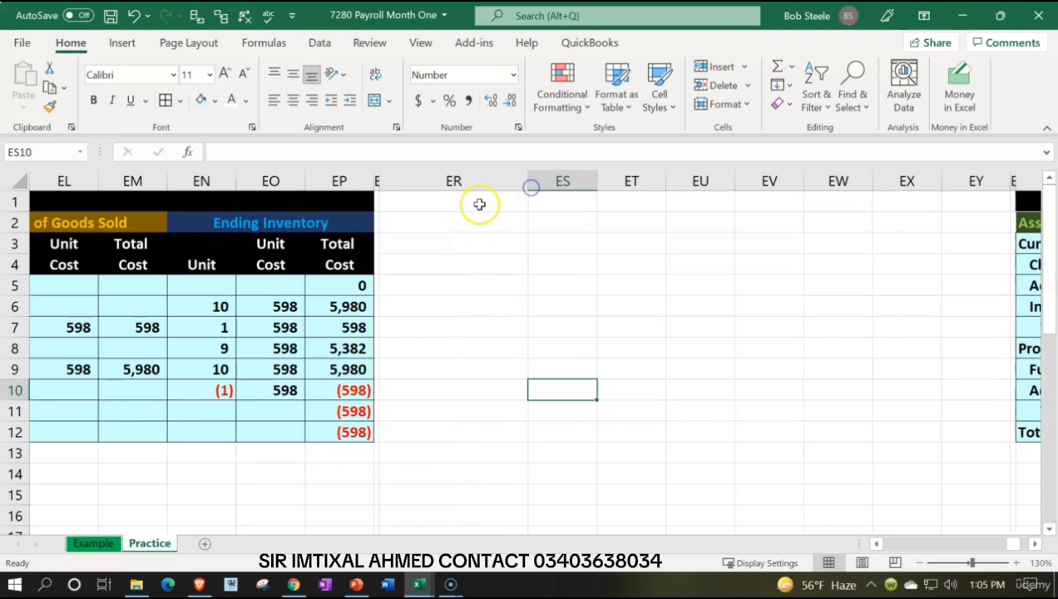
left_click(479, 205)
key("Down")
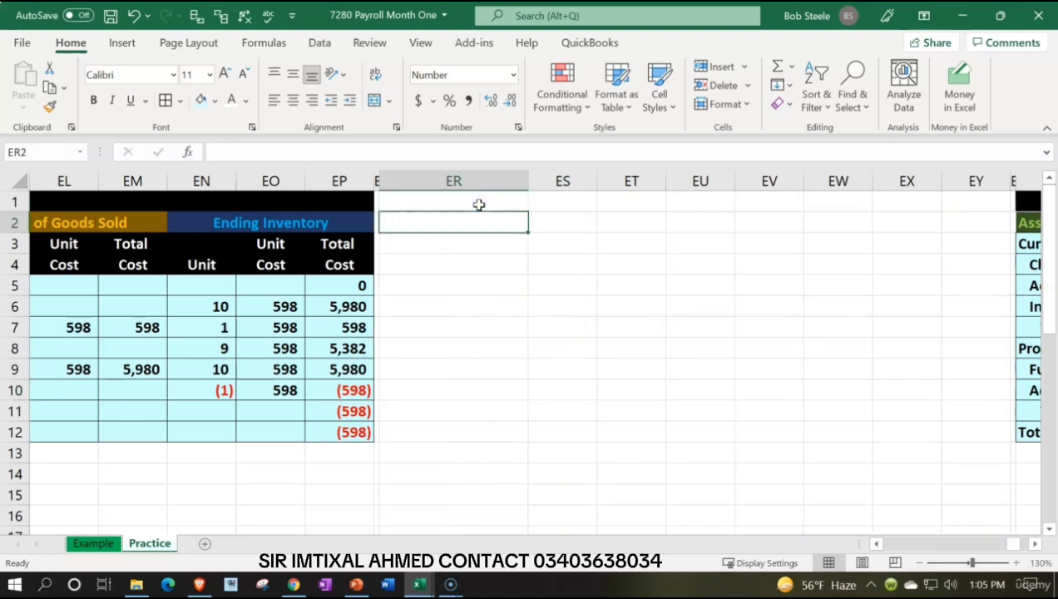
type("Paroll Ledger")
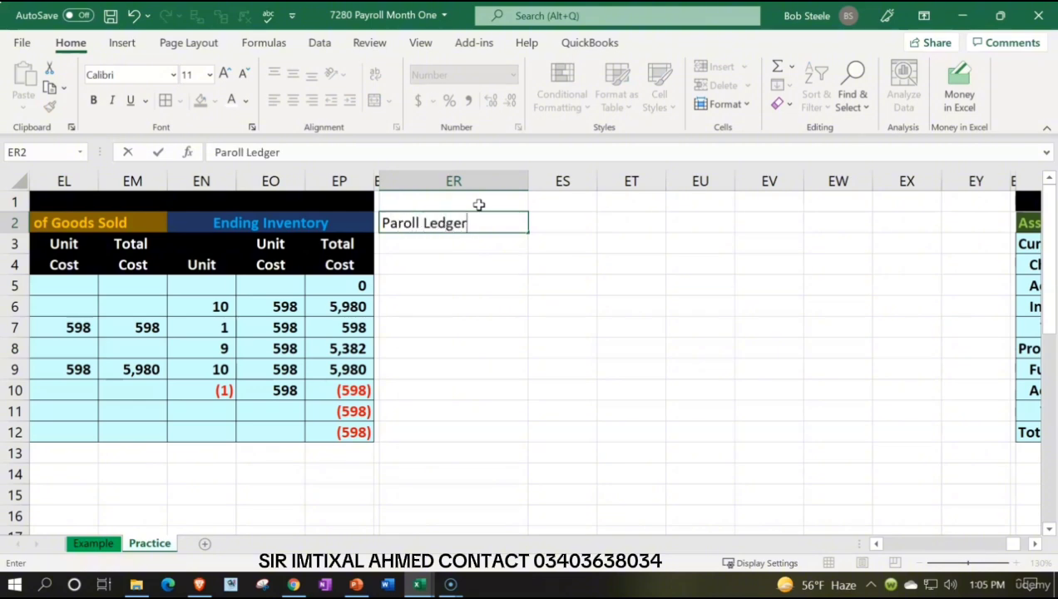
key("Return")
Step: Apply bold formatting to columns ER:EY
left_click_drag(474, 180, 962, 176)
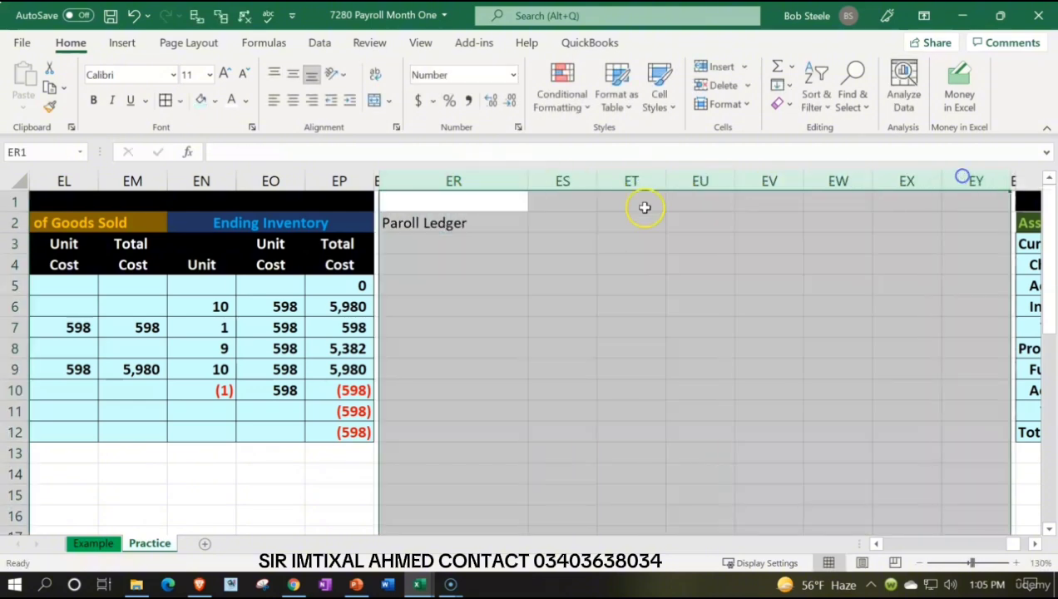
left_click(94, 100)
left_click(536, 305)
Step: Enter the ledger column headings "Gross" over "Pay" in ES1:ES2 and "FIT" in ET2
left_click(563, 204)
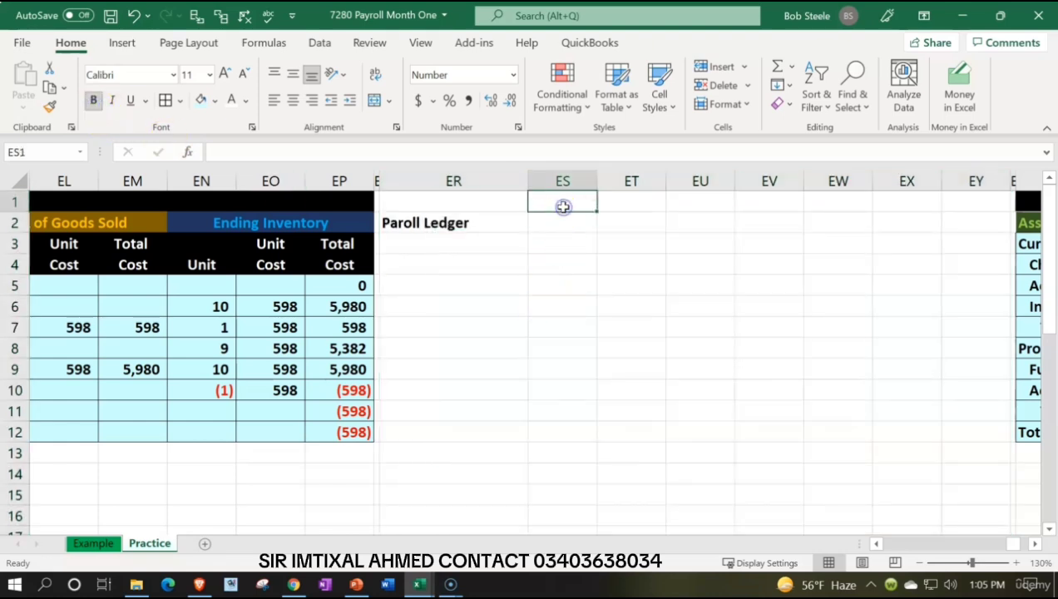
type("Gross")
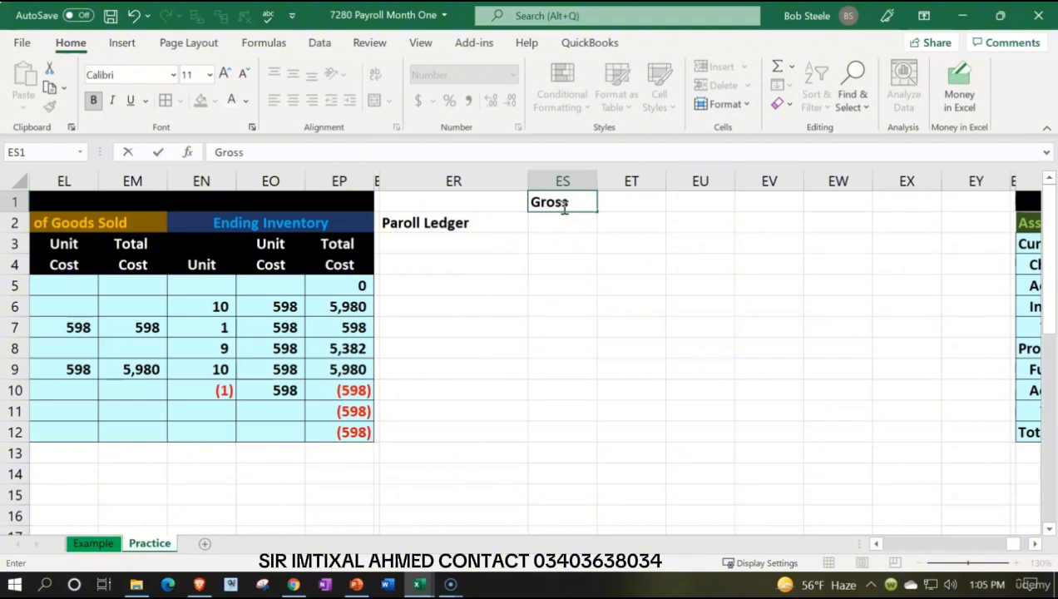
key("Return")
type("Pay")
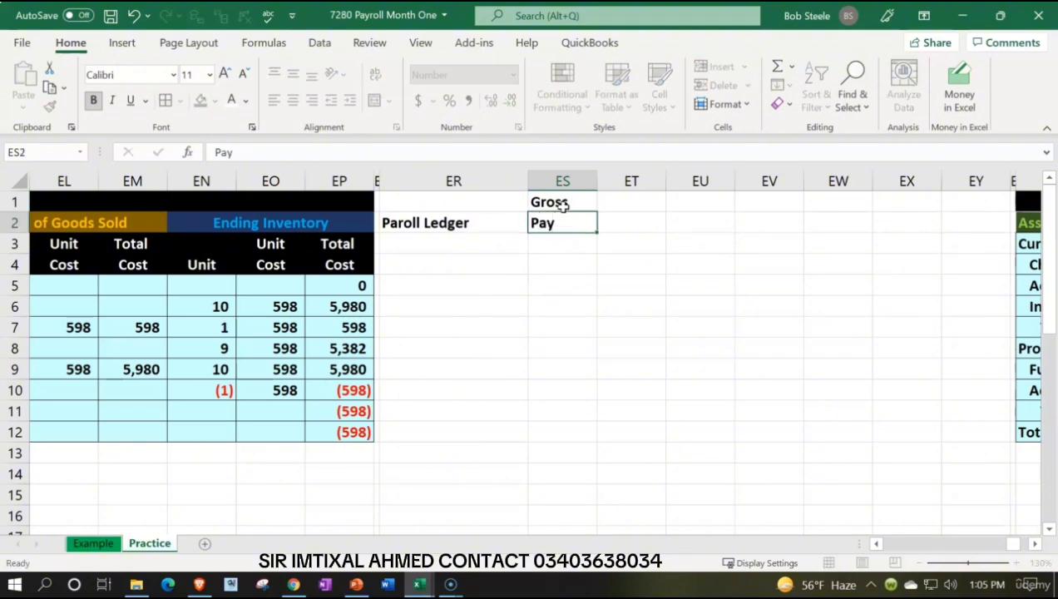
key("Tab")
key("Up")
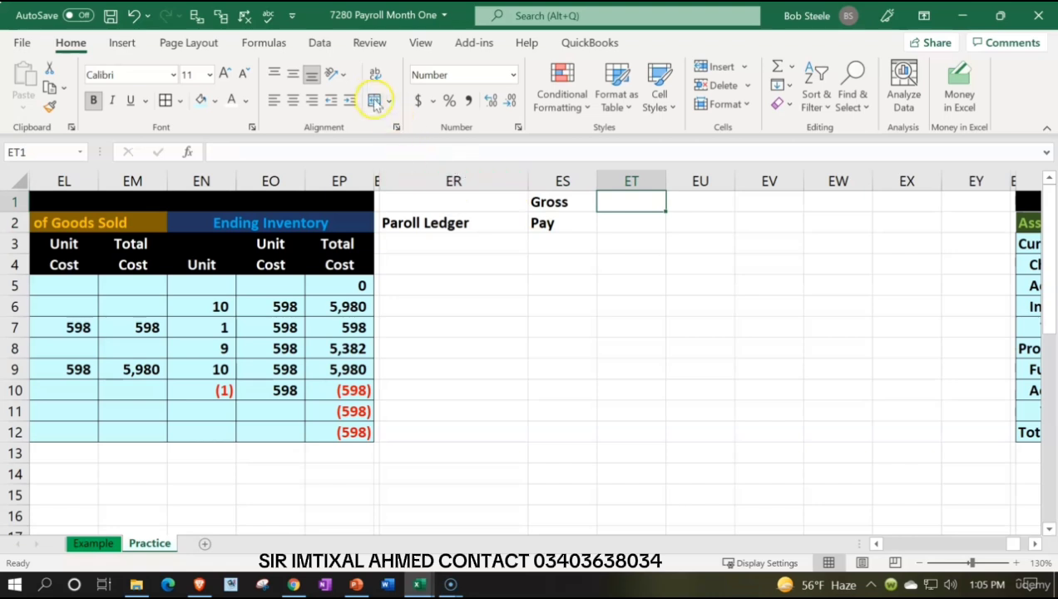
left_click_drag(582, 204, 585, 215)
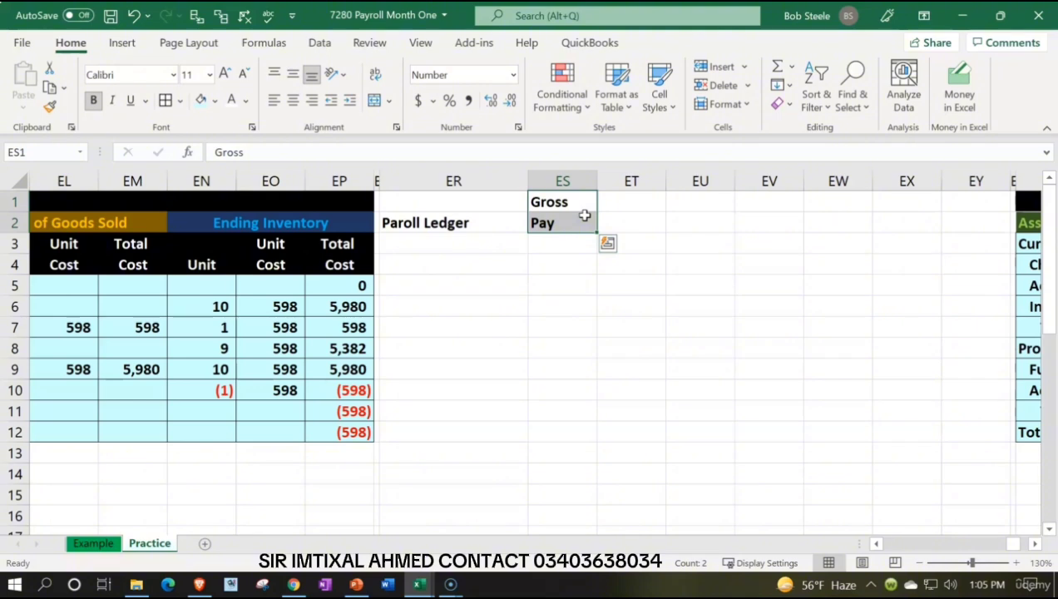
left_click(610, 208)
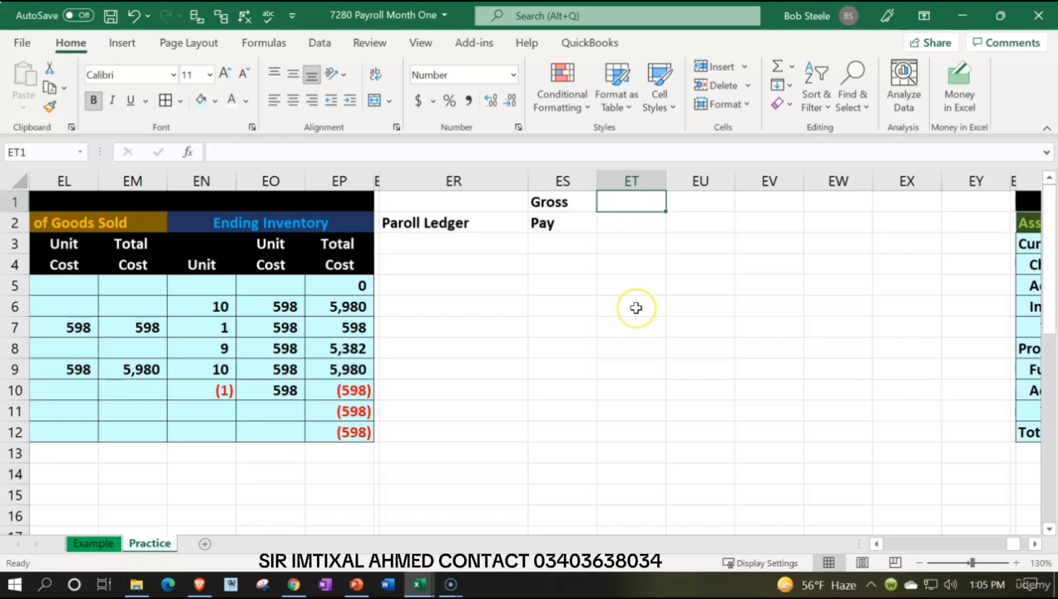
key("Down")
type("FIT")
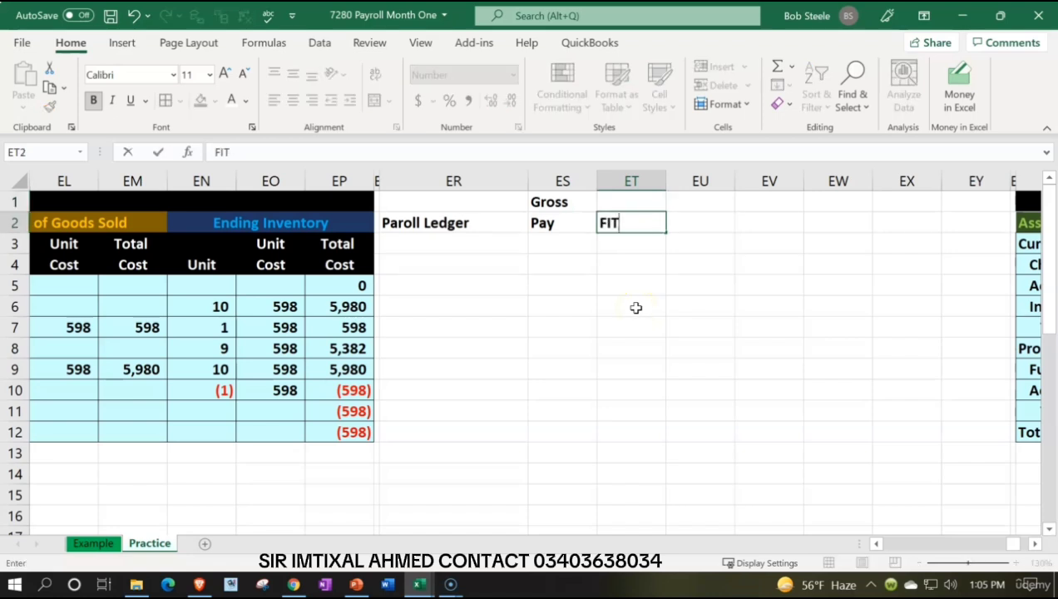
key("Right")
key("Up")
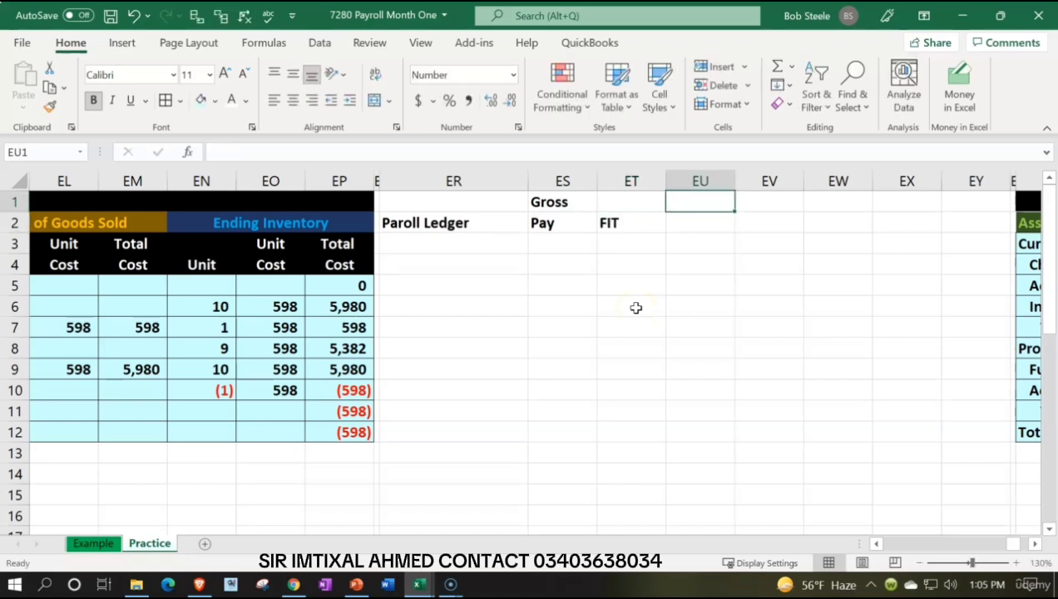
Step: Enter the heading "Social" over "Security" in EU1:EU2
type("Soca")
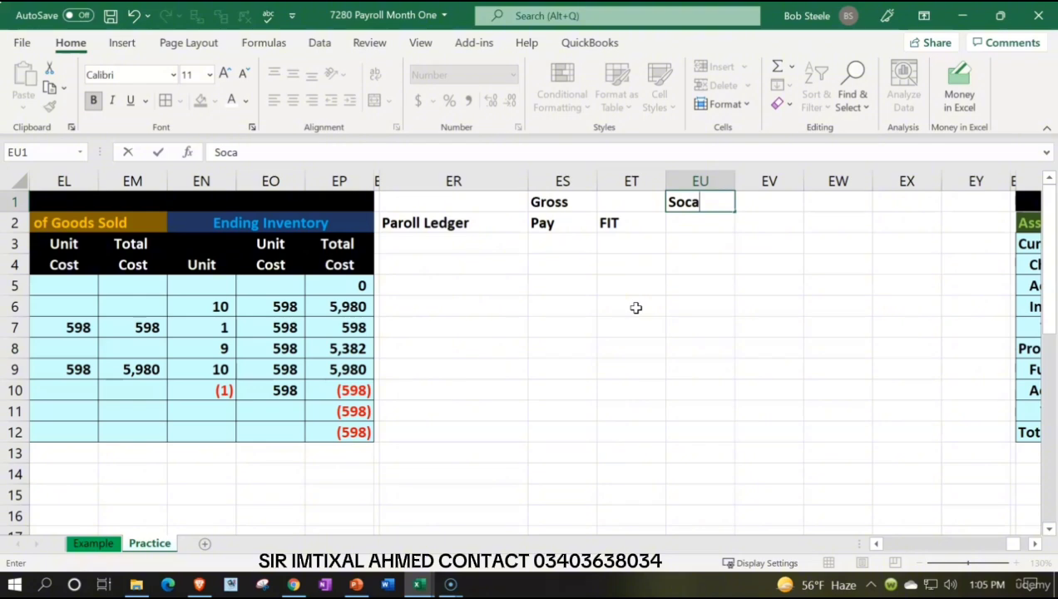
type("ial")
key("Return")
key("Up")
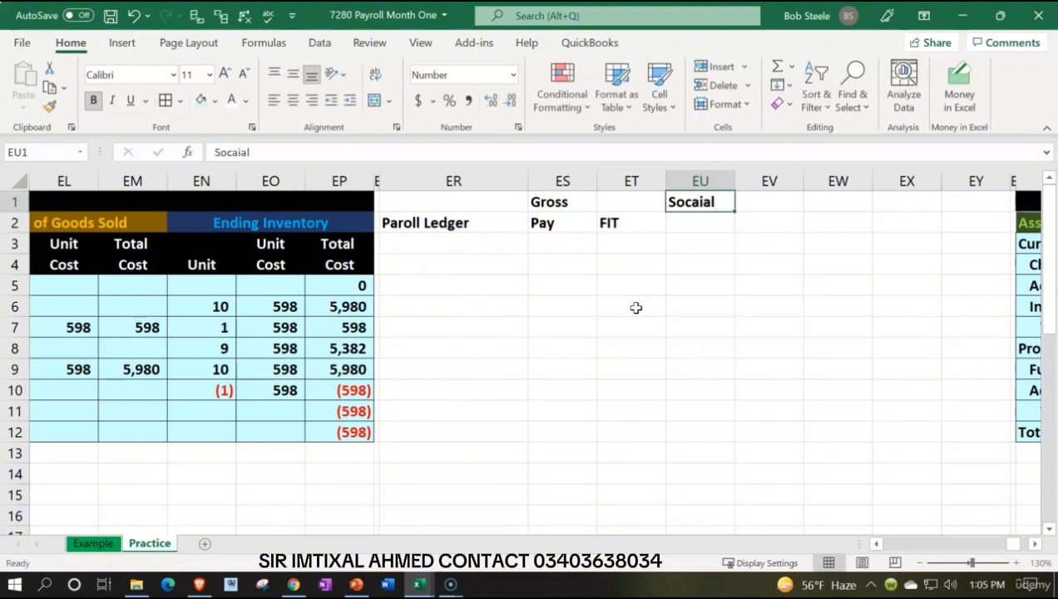
type("S")
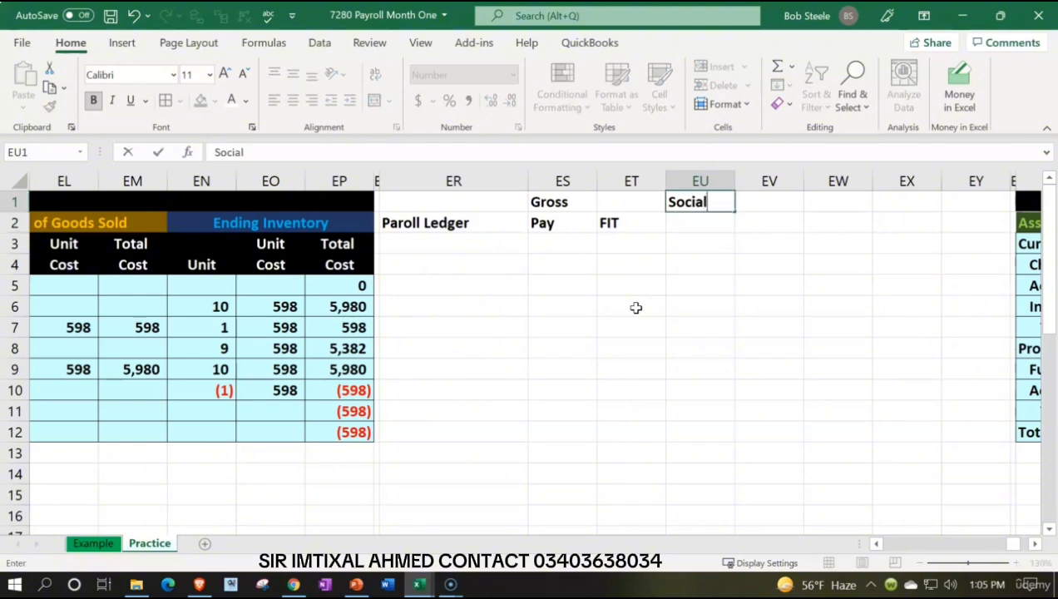
key("Return")
type("Se")
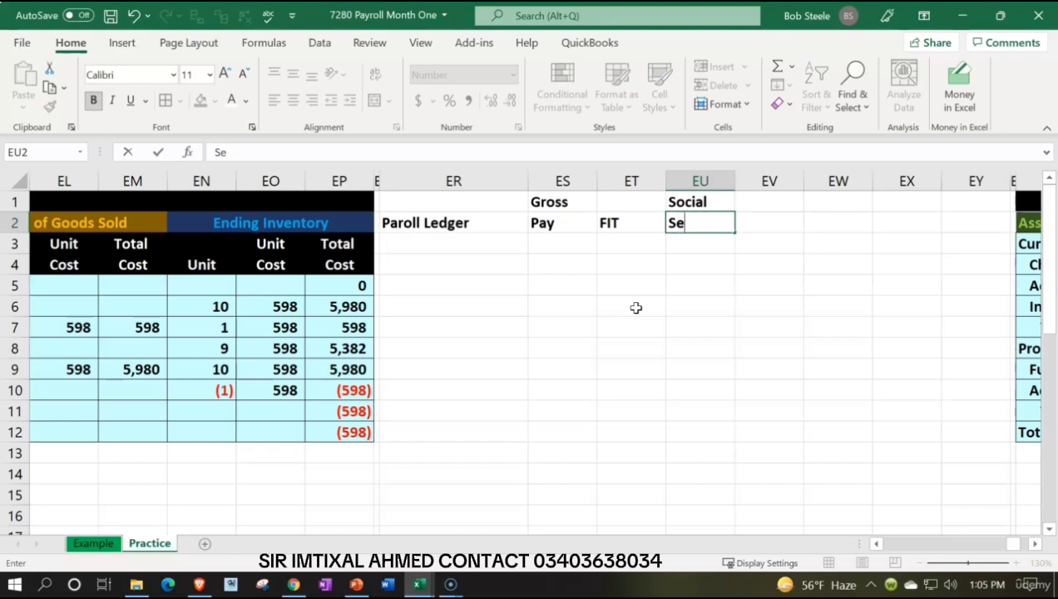
type("curity")
key("Tab")
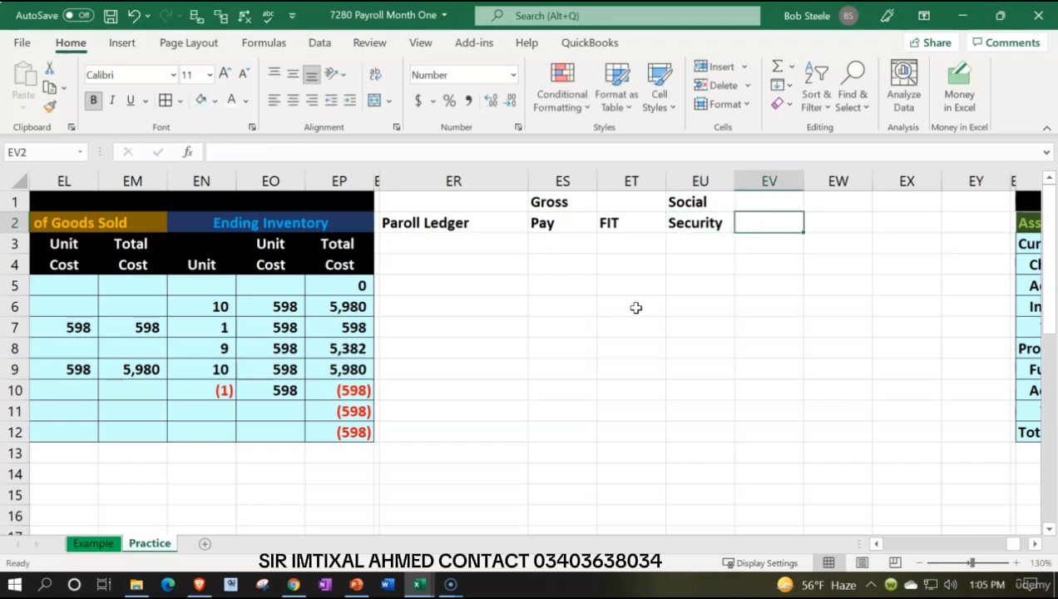
Step: Enter the headings "Medicare" in EV2 and "Net" over "Income" in EW1:EW2
type("Medicare")
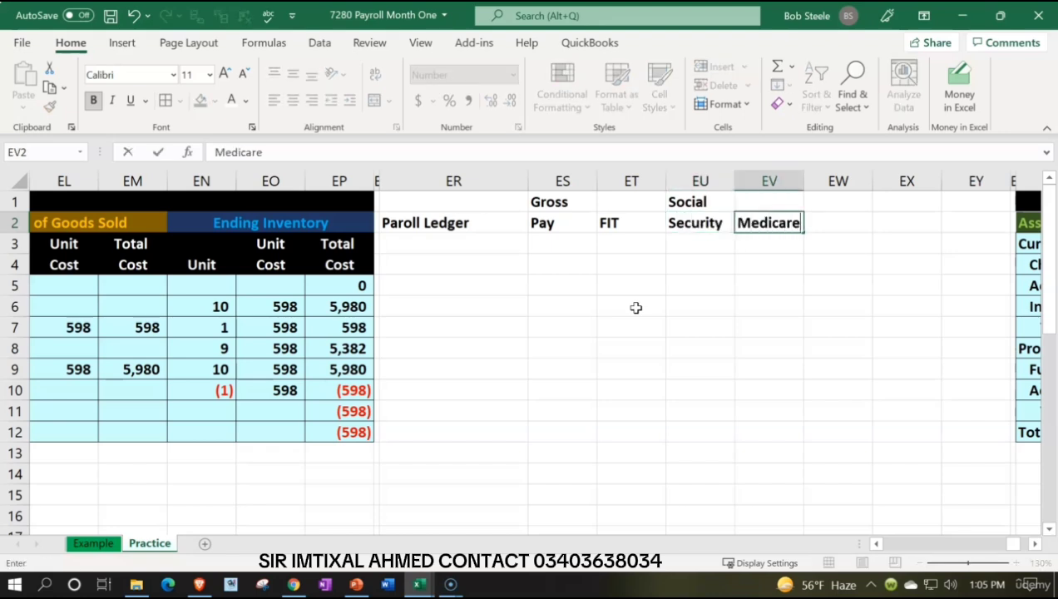
key("Tab")
key("Up")
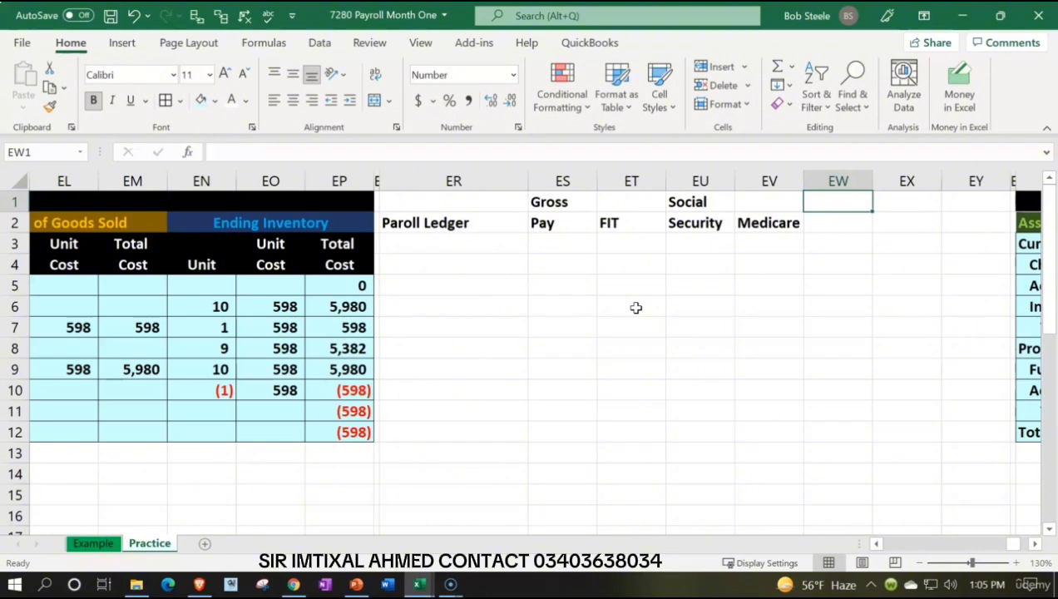
type("Net")
key("Return")
type("Income")
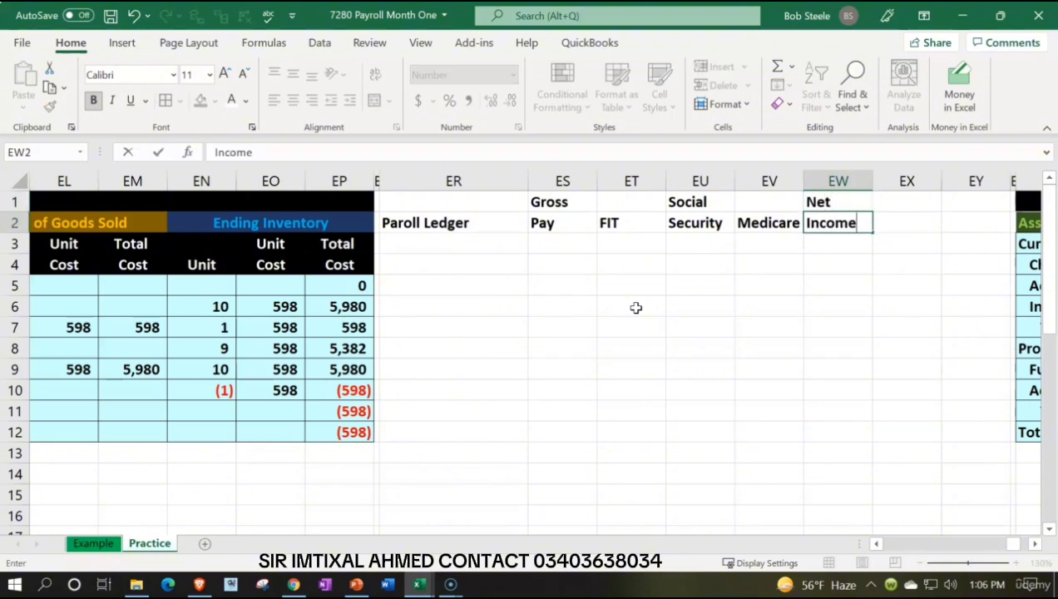
key("Return")
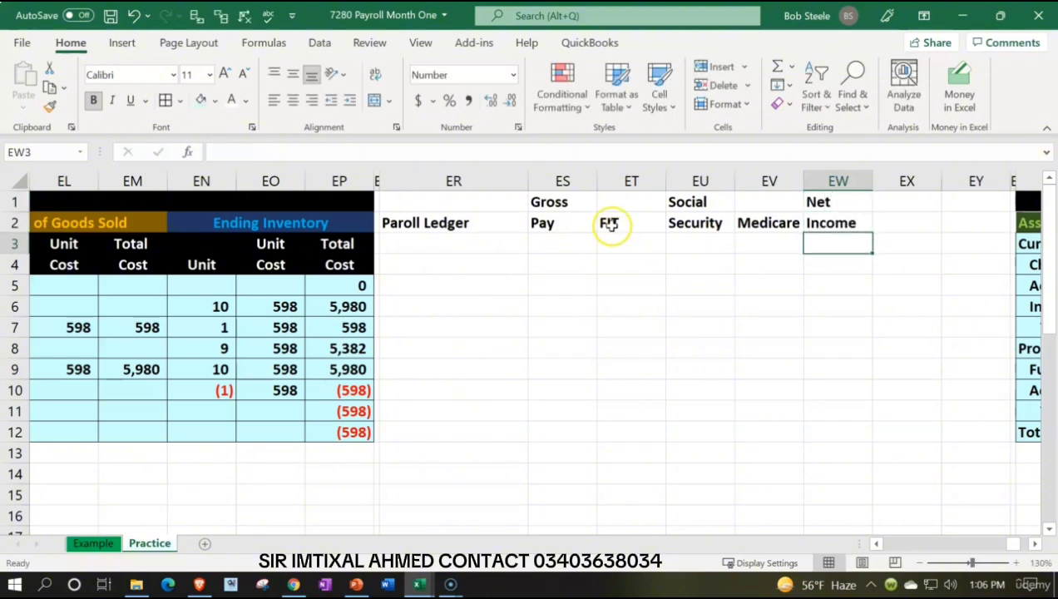
Step: Center the headings in ES1:EW2 and give them a black fill with white text
left_click_drag(560, 199, 807, 218)
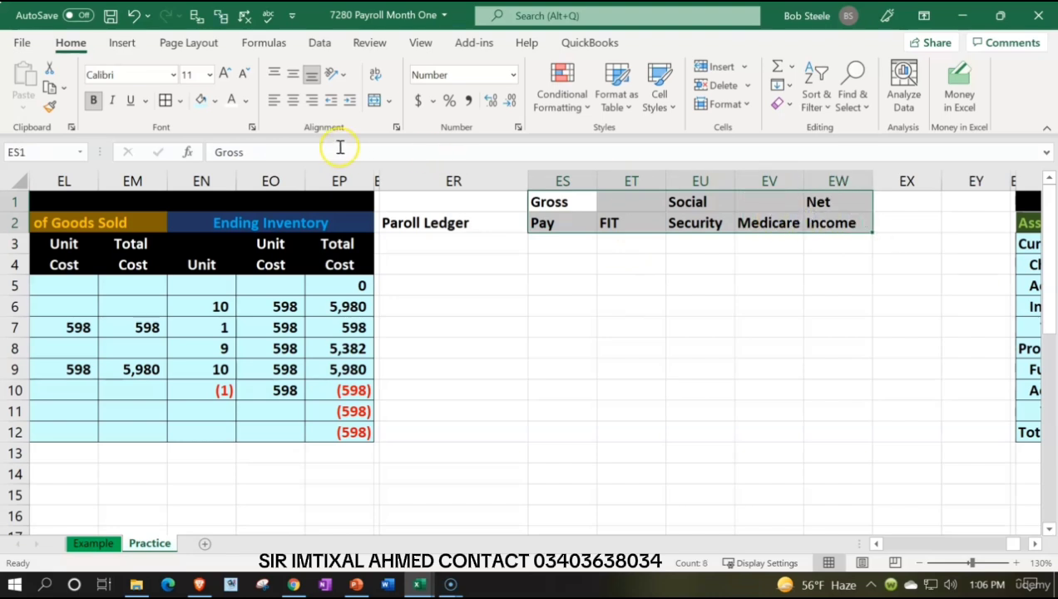
left_click(292, 100)
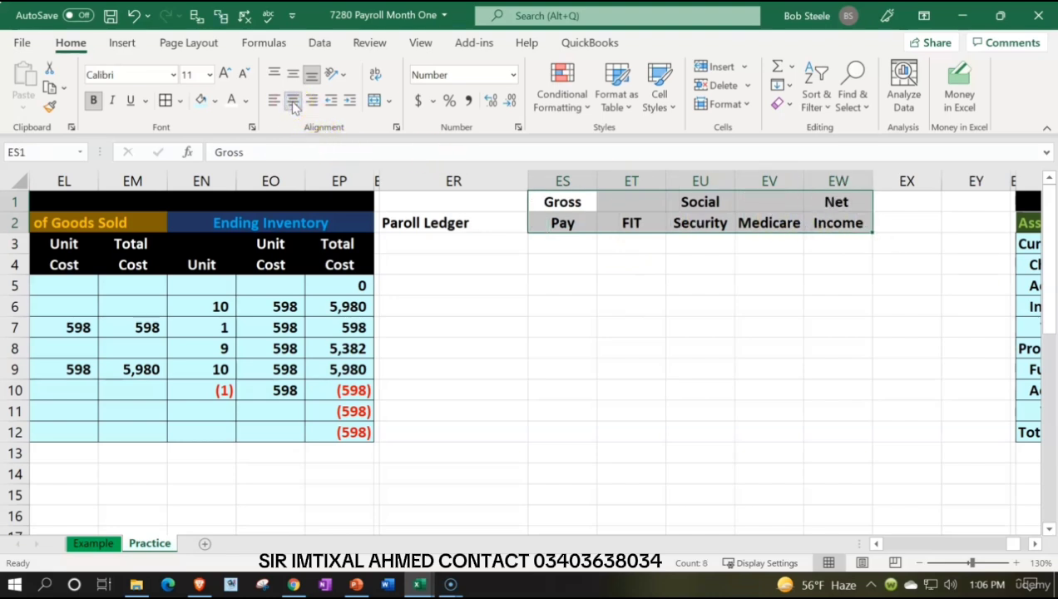
left_click(215, 101)
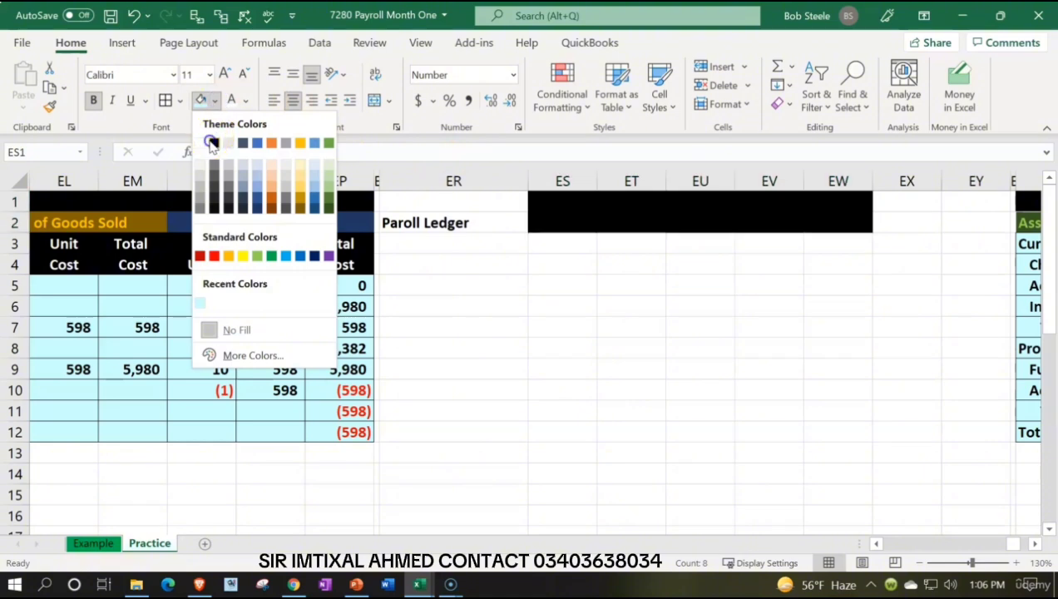
left_click(211, 143)
left_click(230, 100)
Step: Give the ledger title cells ER1:ER2 the same black fill and white text
left_click(440, 208)
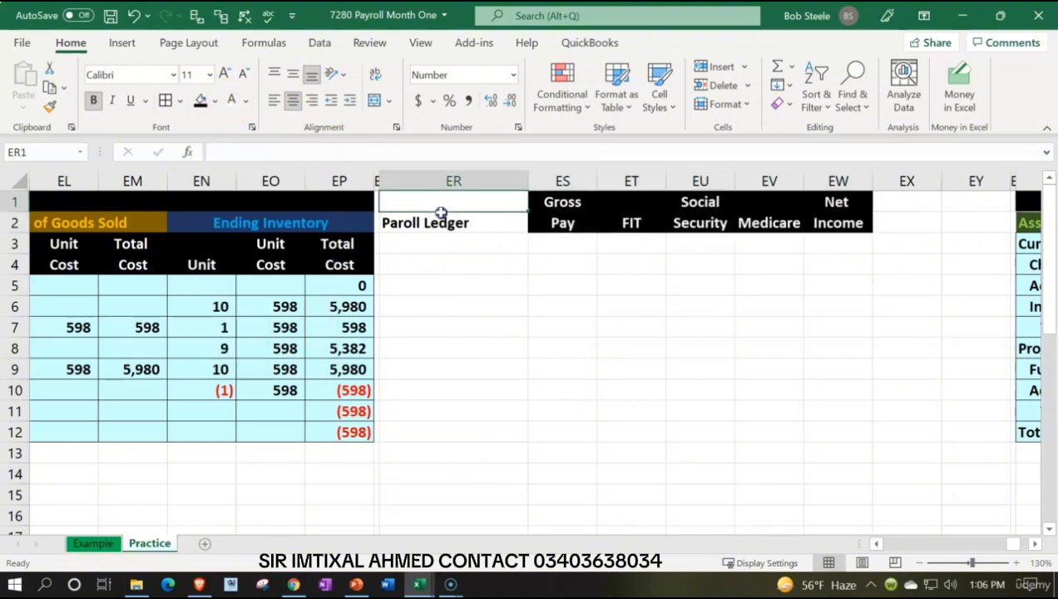
left_click_drag(441, 208, 441, 222)
left_click(202, 101)
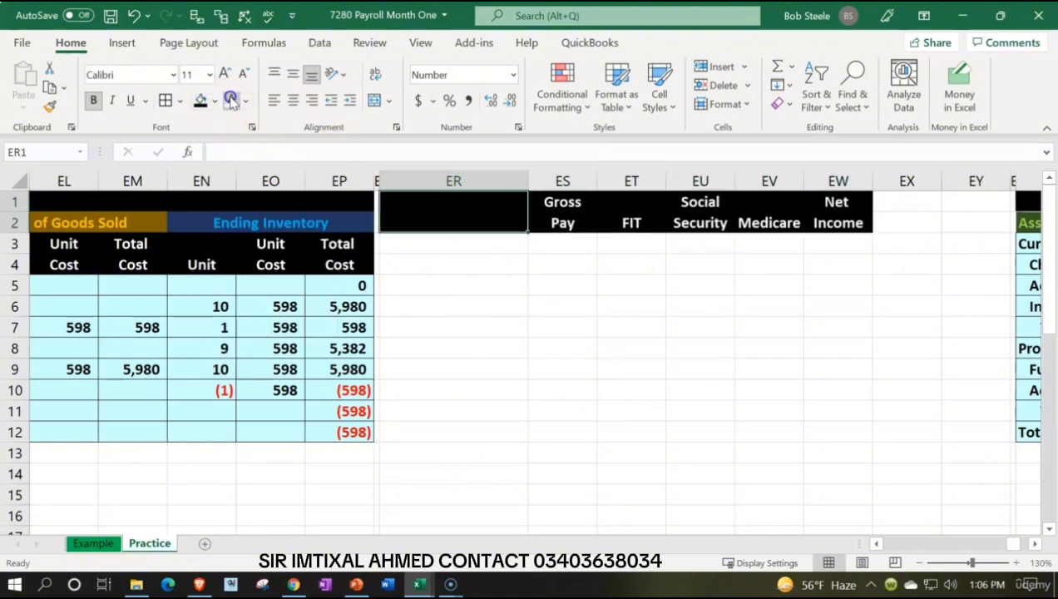
left_click(230, 99)
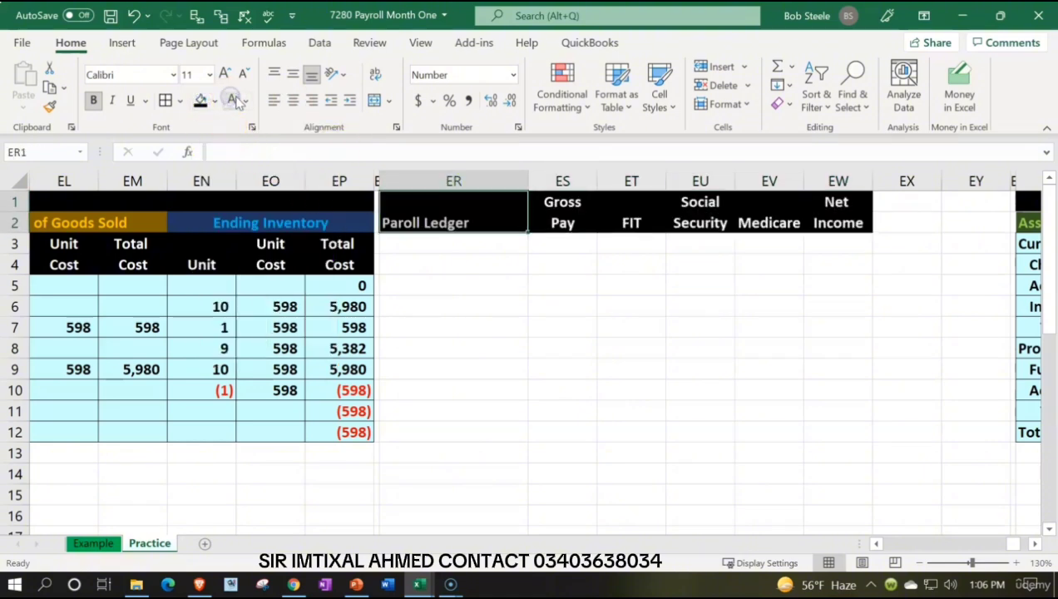
Step: Enter the first employee's name in ER3 and the gross pay of 4583 in ES3
left_click(483, 250)
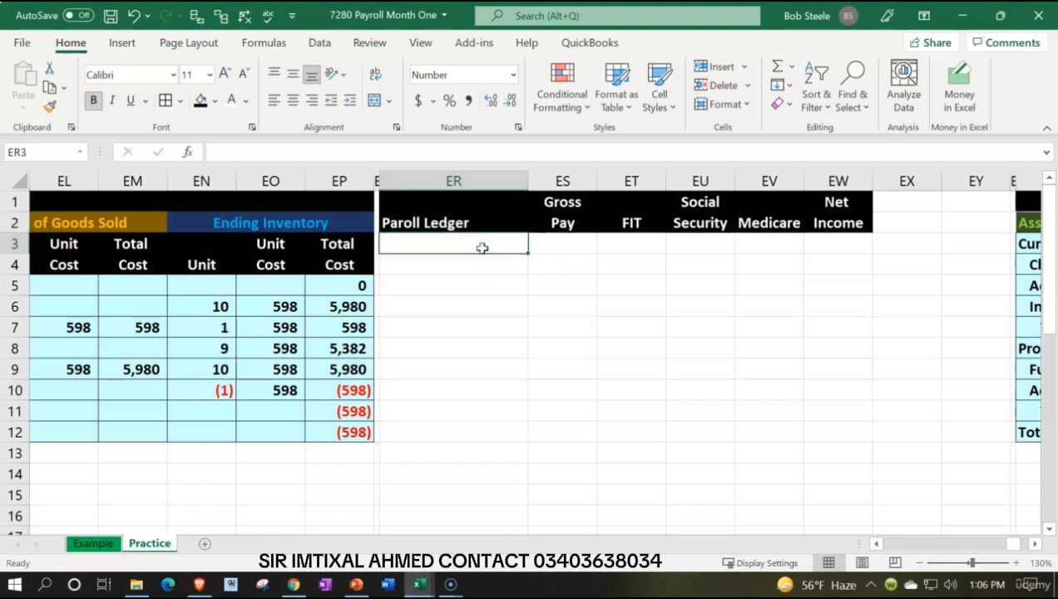
type("Adam Hamiltio")
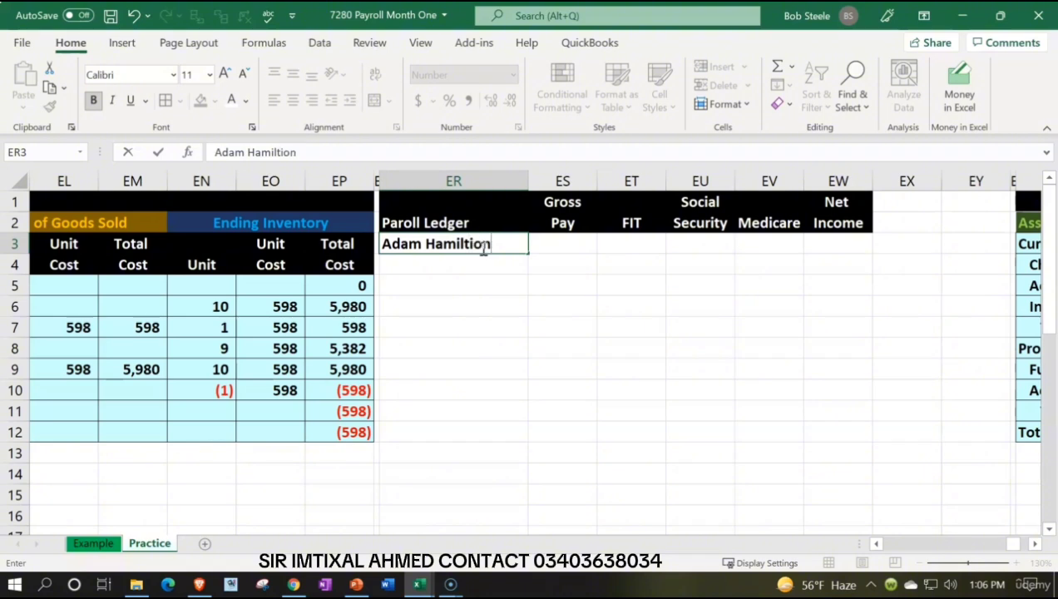
type("n")
key("Tab")
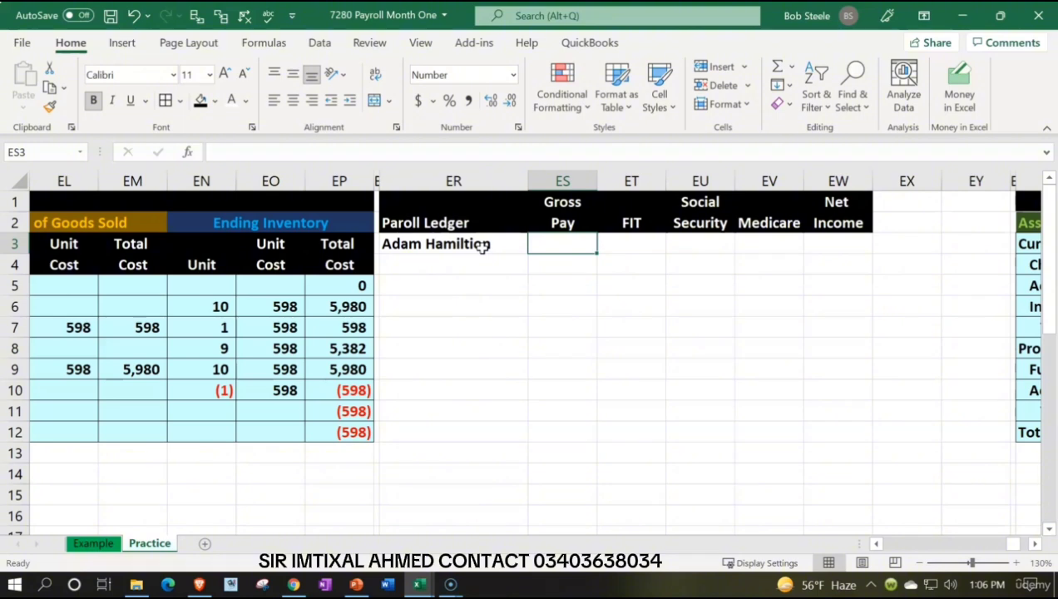
type("4583")
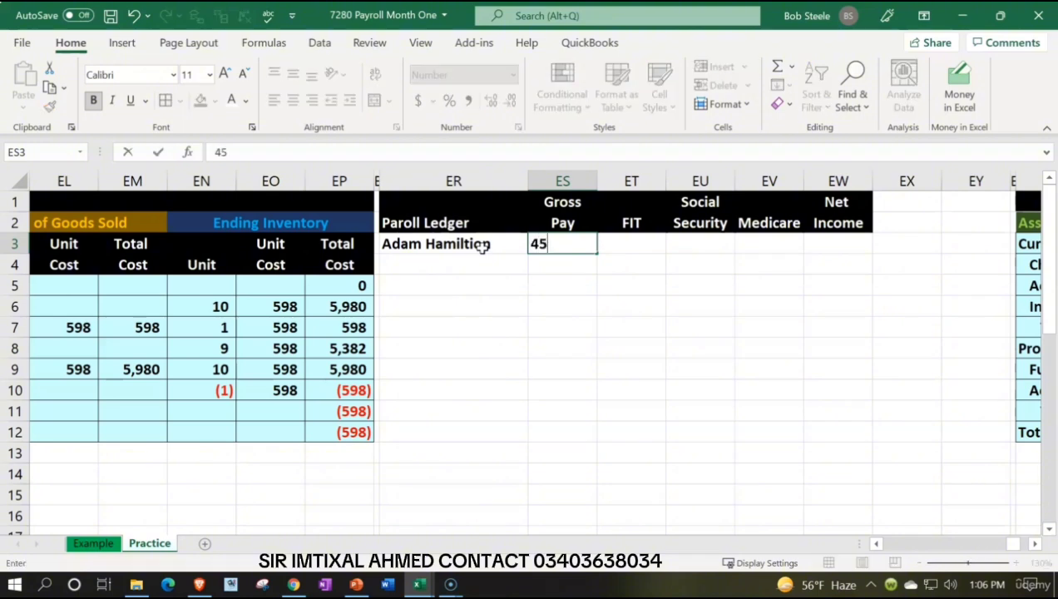
key("Return")
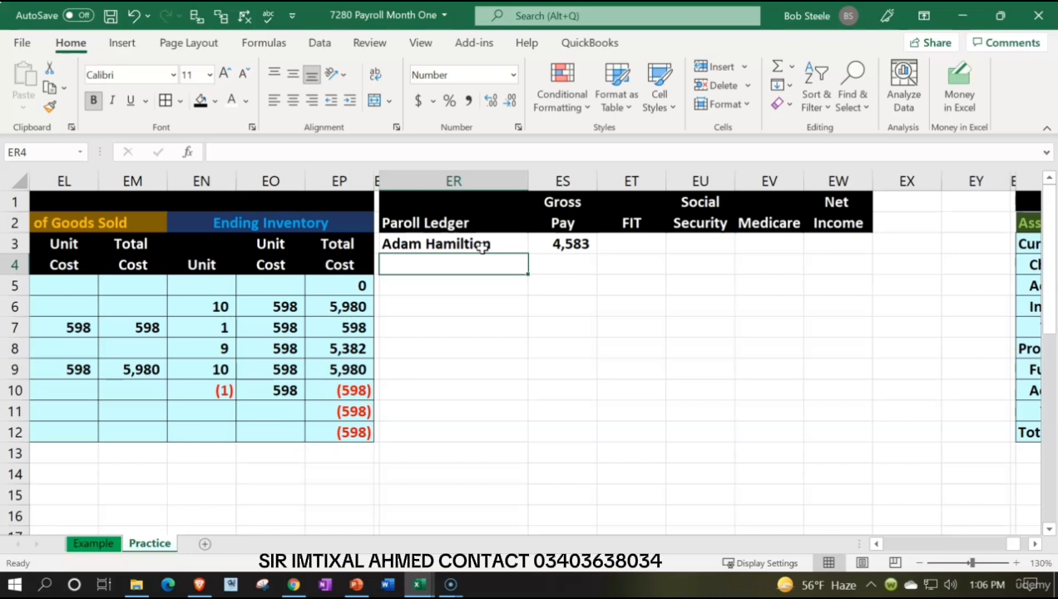
key("Down")
key("Down")
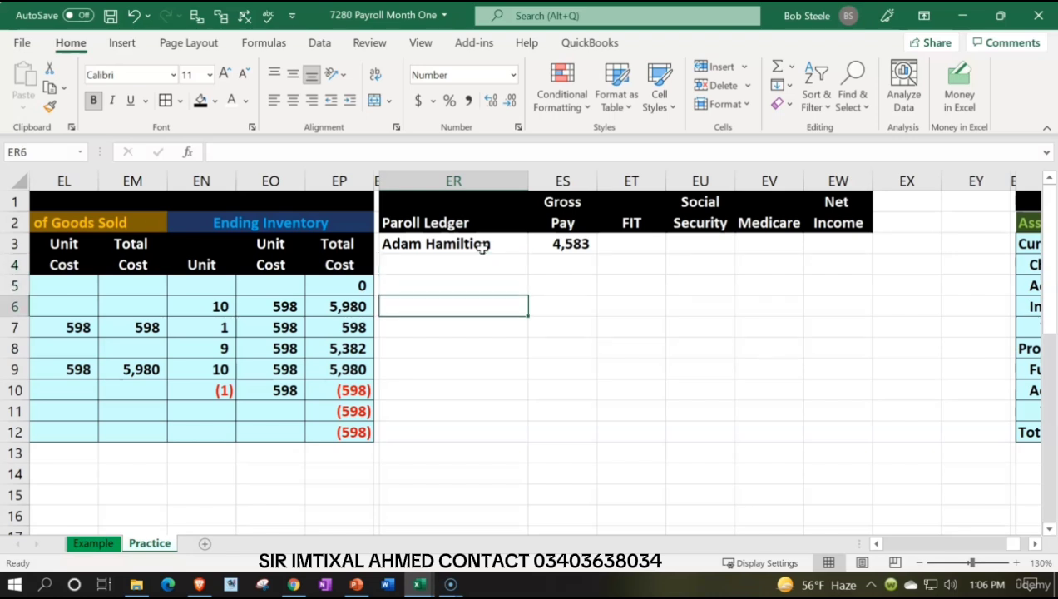
key("Right")
key("Up")
key("Up")
key("Up")
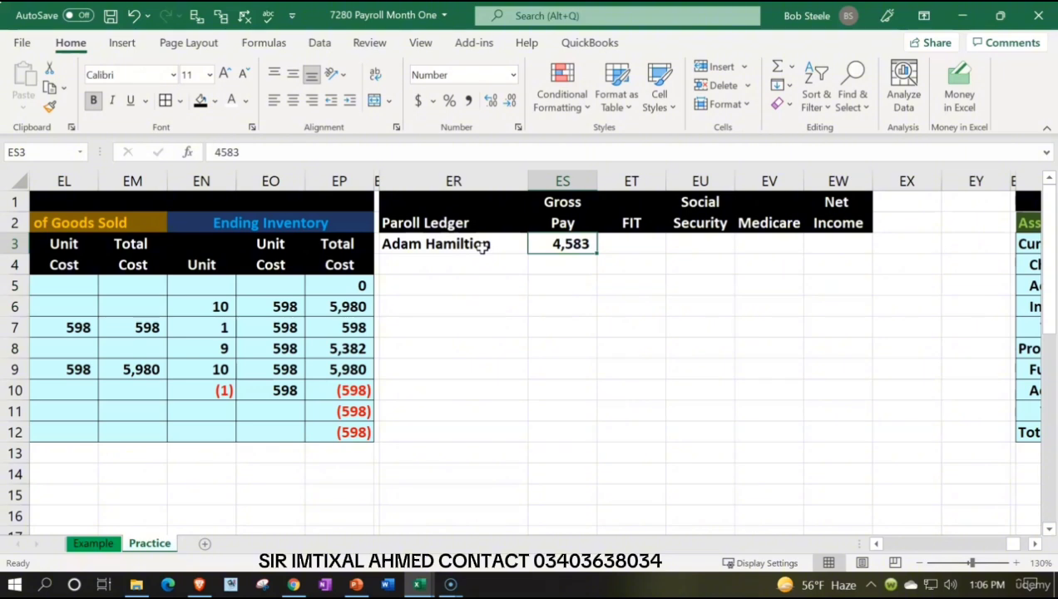
key("Right")
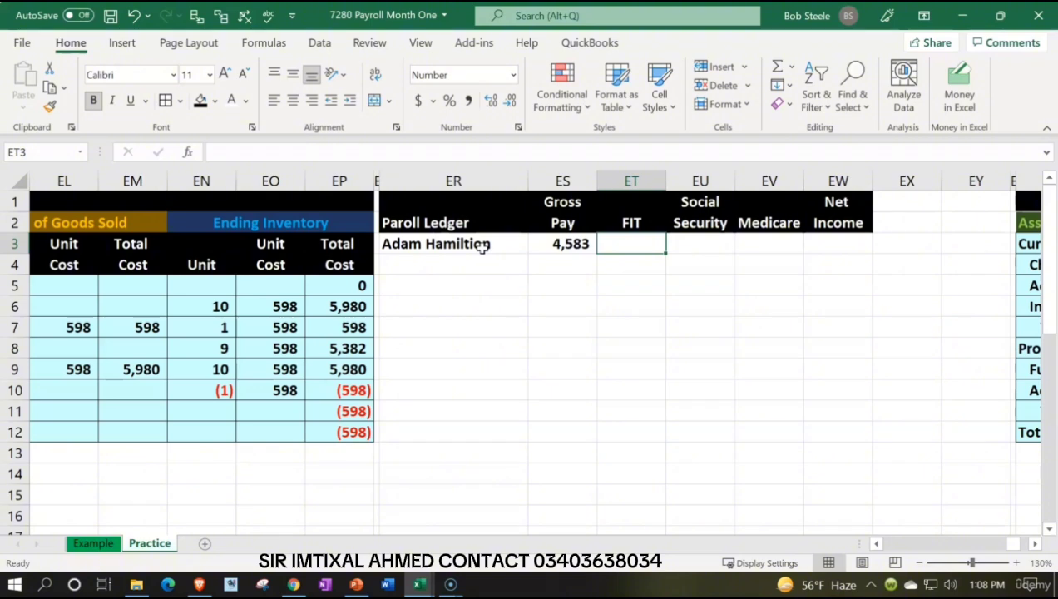
Step: Enter 720 as the FIT in ET3 and calculate Social Security in EU3 with the formula =ES3*0.062
type("720")
key("Return")
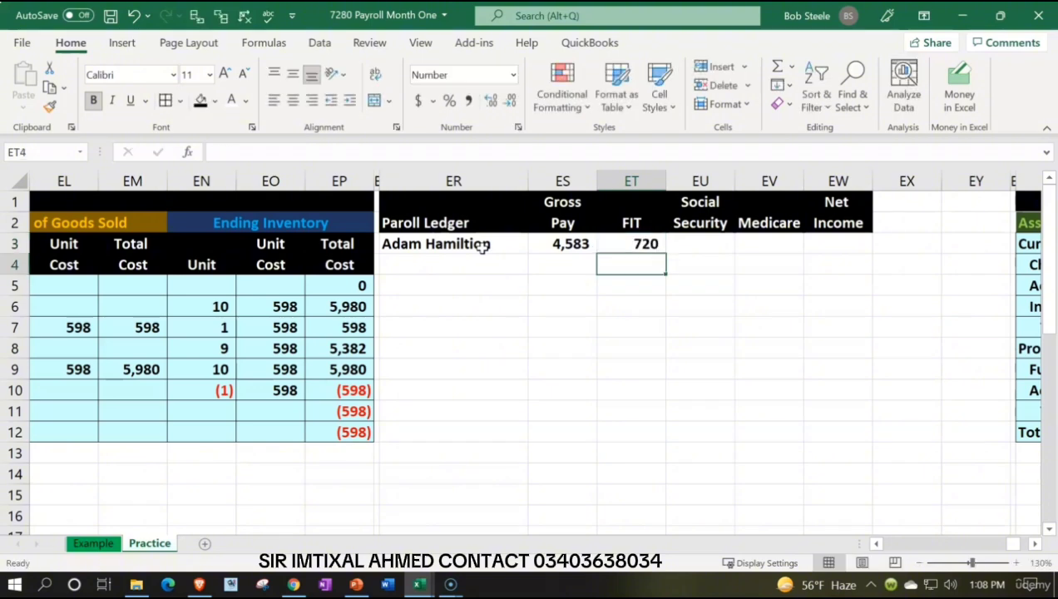
key("Right")
key("Up")
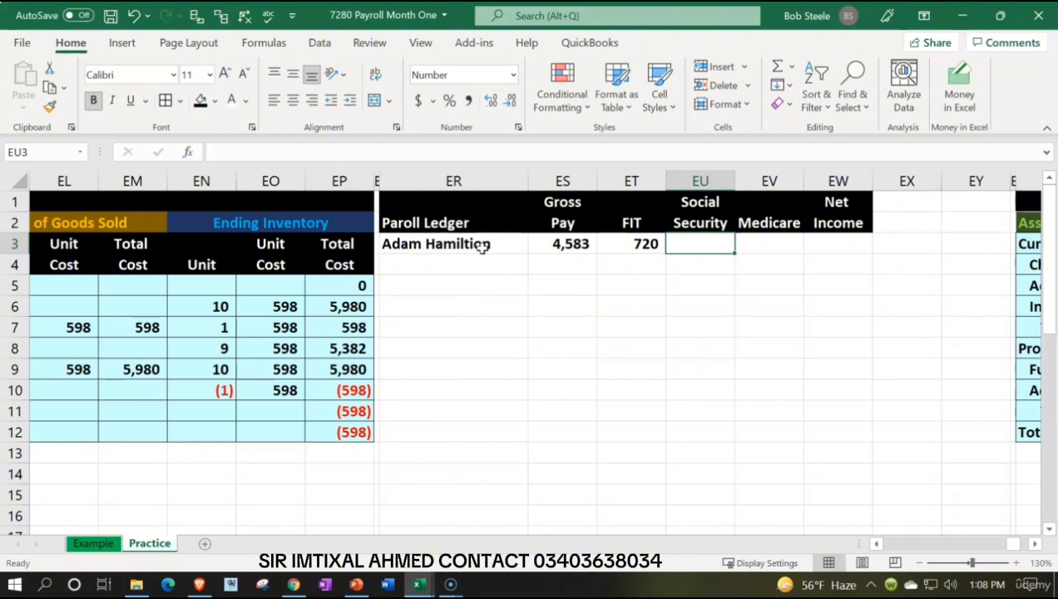
type("=")
key("Left")
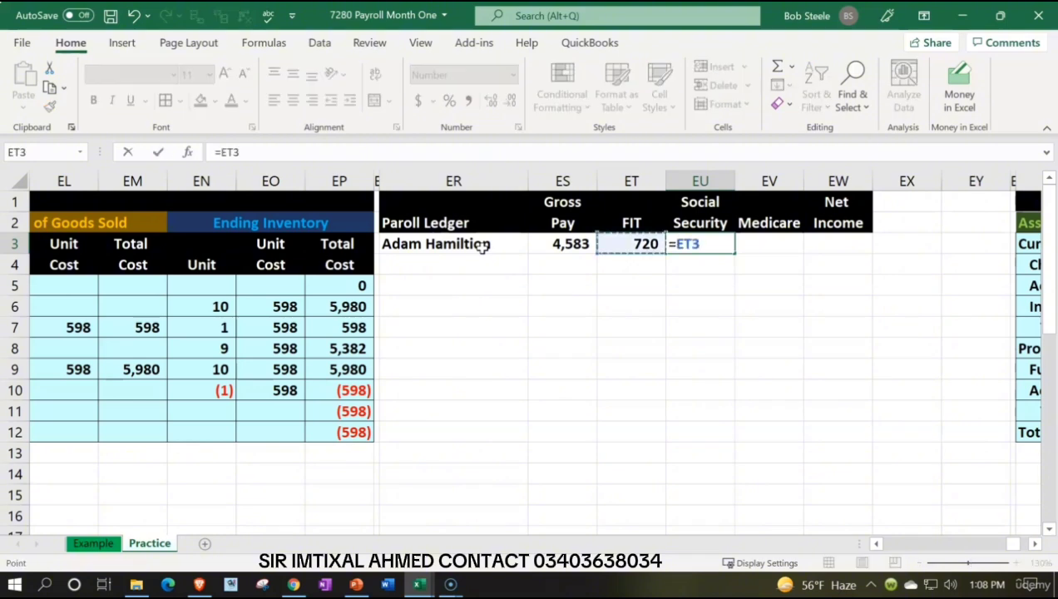
key("Left")
type("*0")
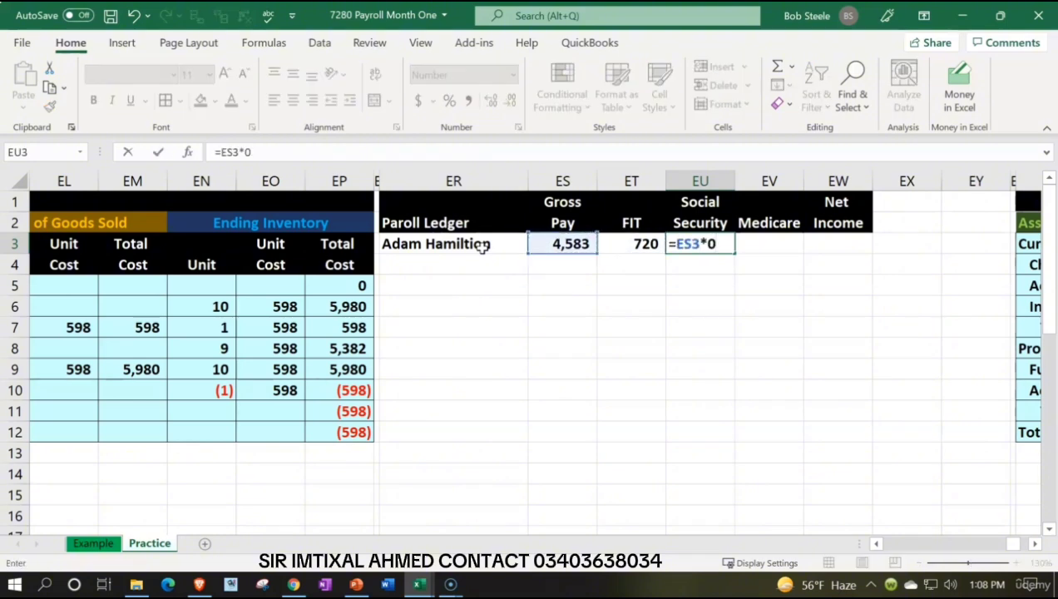
key("BackSpace")
type(".062")
key("Return")
Step: Calculate the first employee's Medicare in EV3 as the gross pay in ES3 times 0.0145
key("Up")
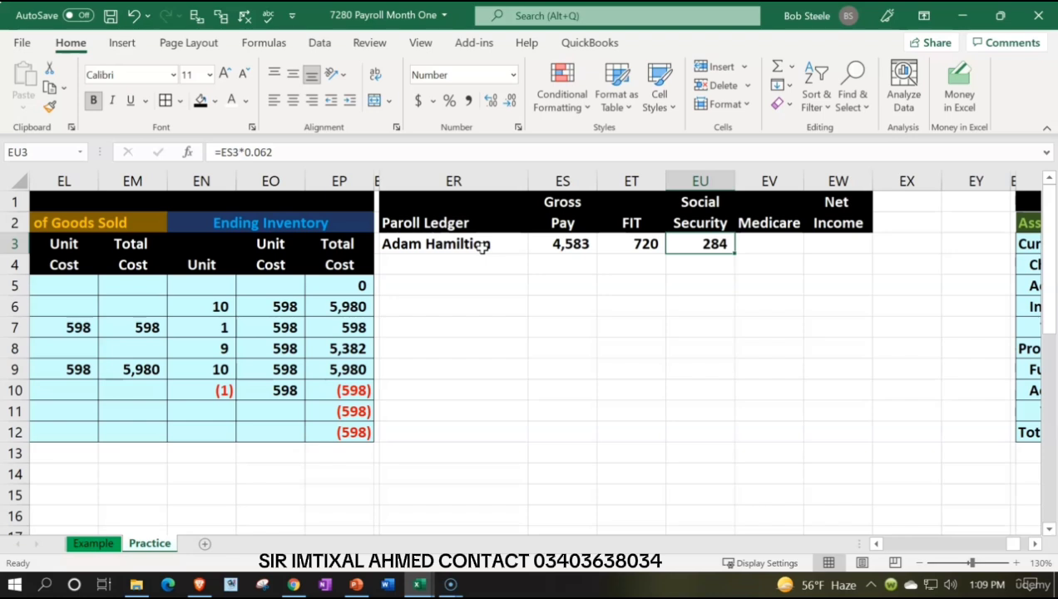
key("Right")
type("=")
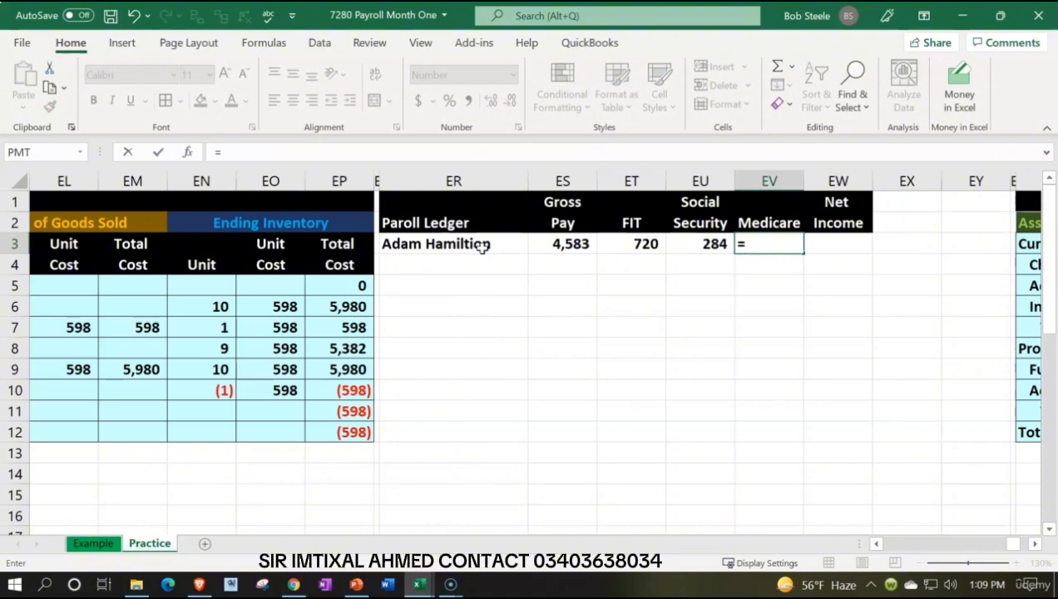
key("Left")
key("Left")
key("Left")
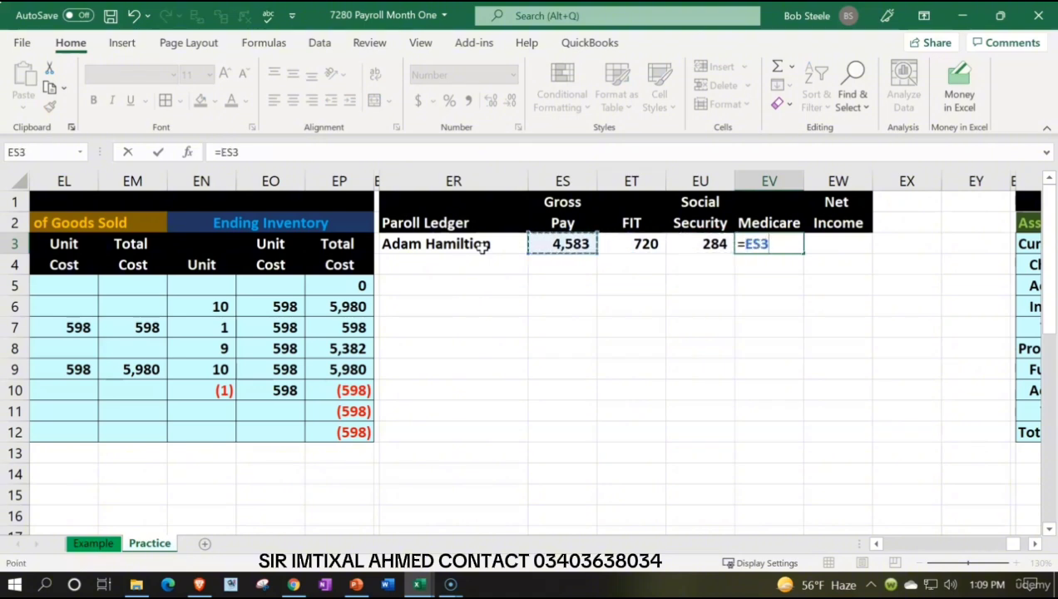
type("*.0145")
key("Return")
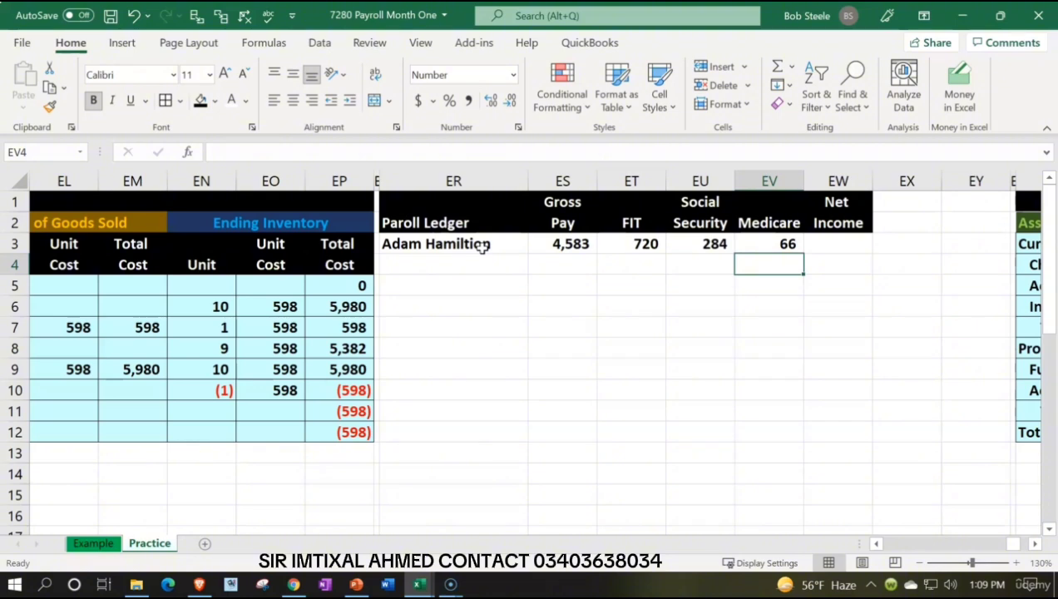
Step: Change the Medicare rate in the EV3 formula to 0.00145
left_click(781, 239)
double_click(782, 241)
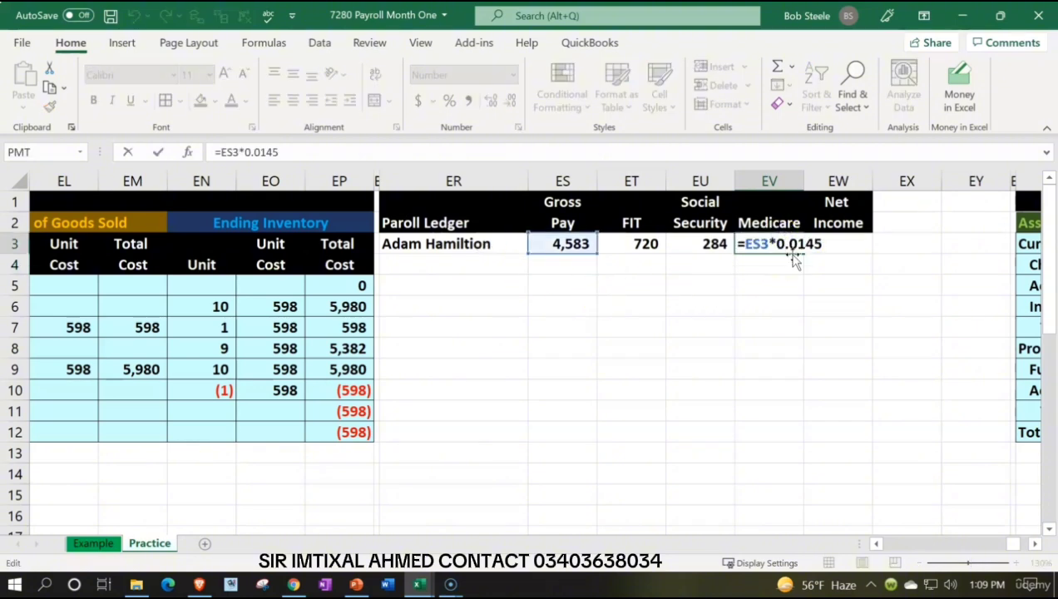
type("0")
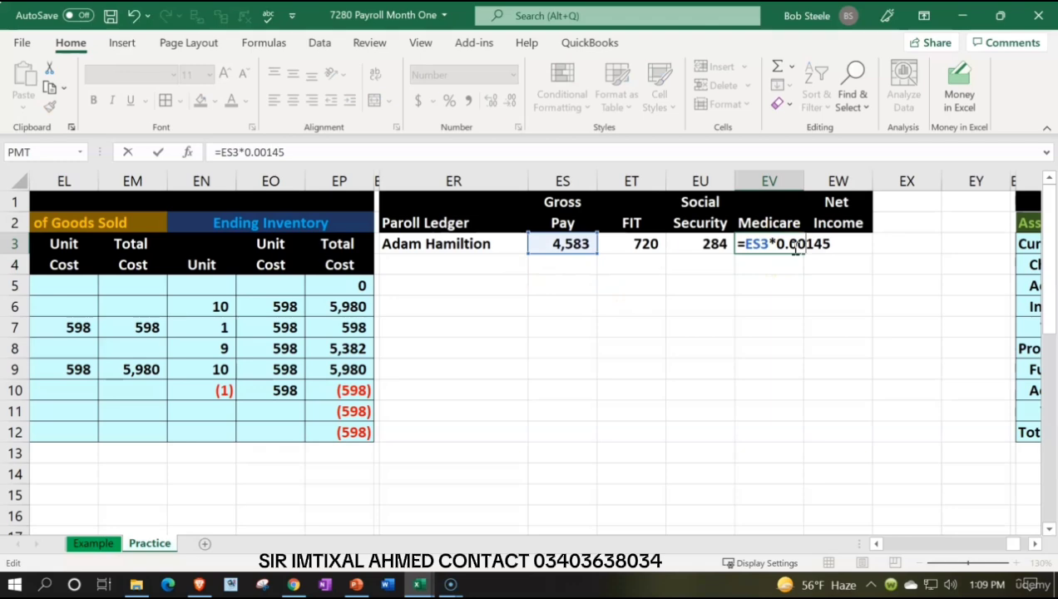
key("Return")
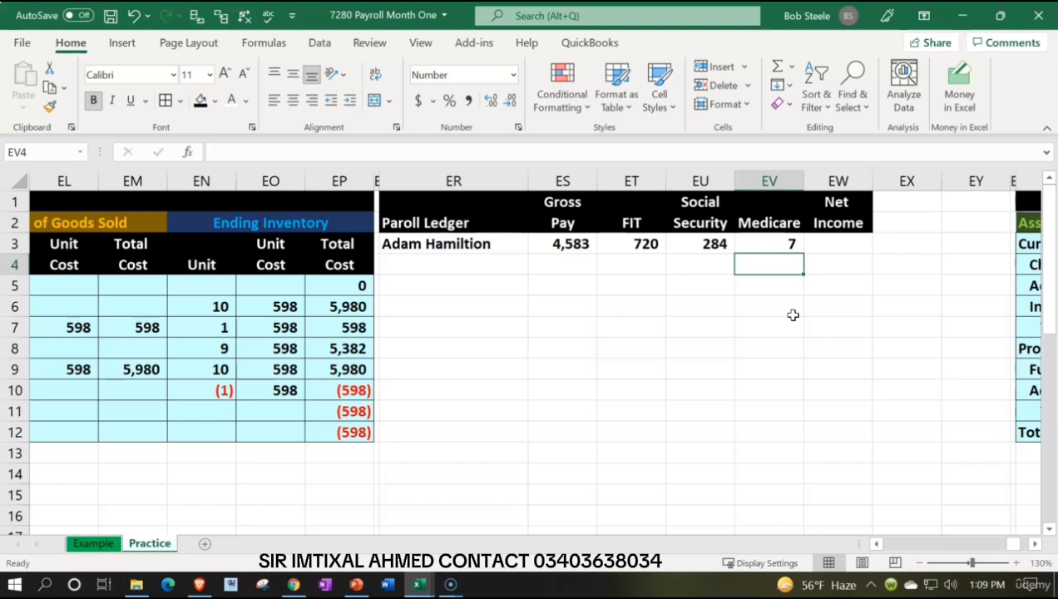
Step: Enter the second employee's name in ER4 and the gross pay of 2400 in ES4
key("Left")
key("Left")
key("Left")
key("Left")
type("E")
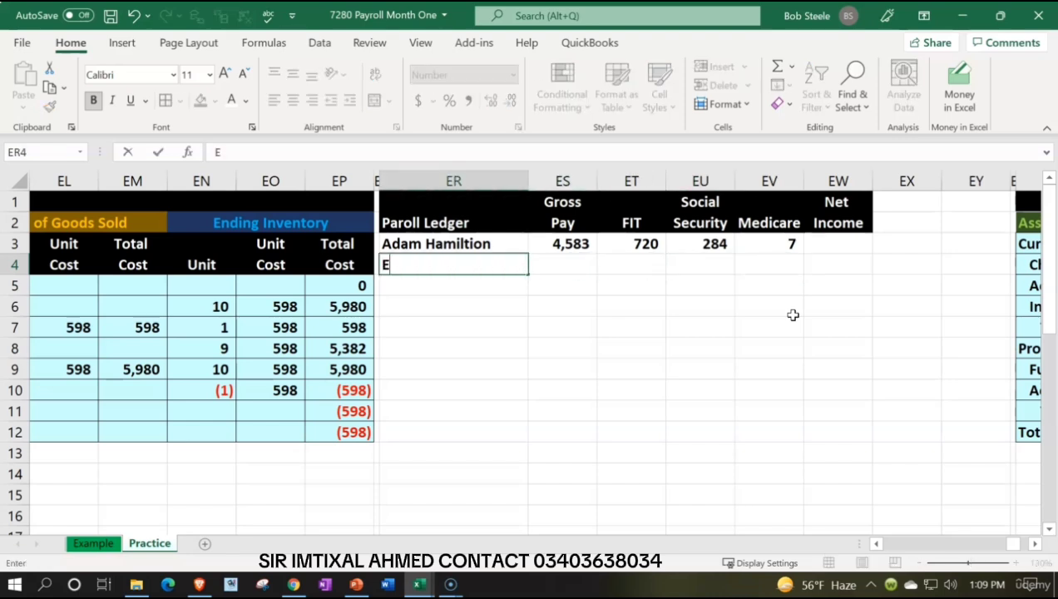
type("rica Smith")
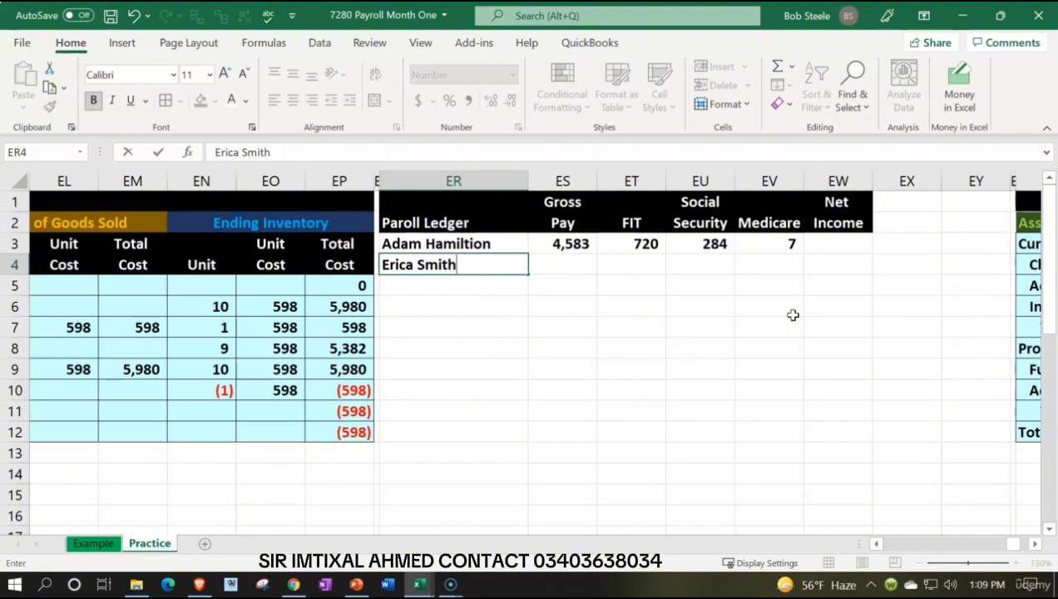
key("Tab")
type("2400")
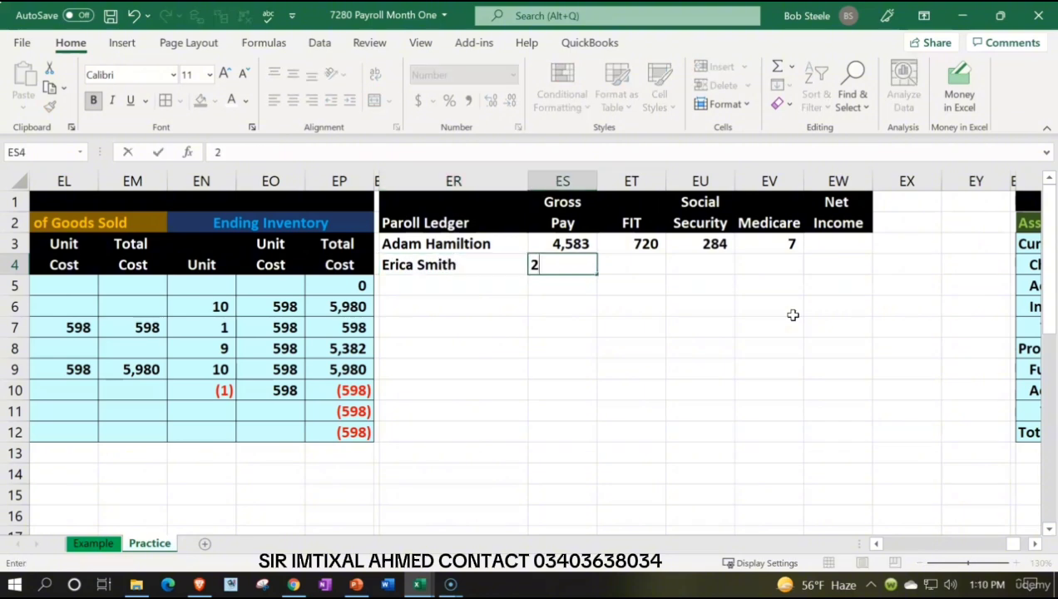
key("Return")
Step: Enter 360 as the second employee's FIT in ET4
key("Right")
key("Right")
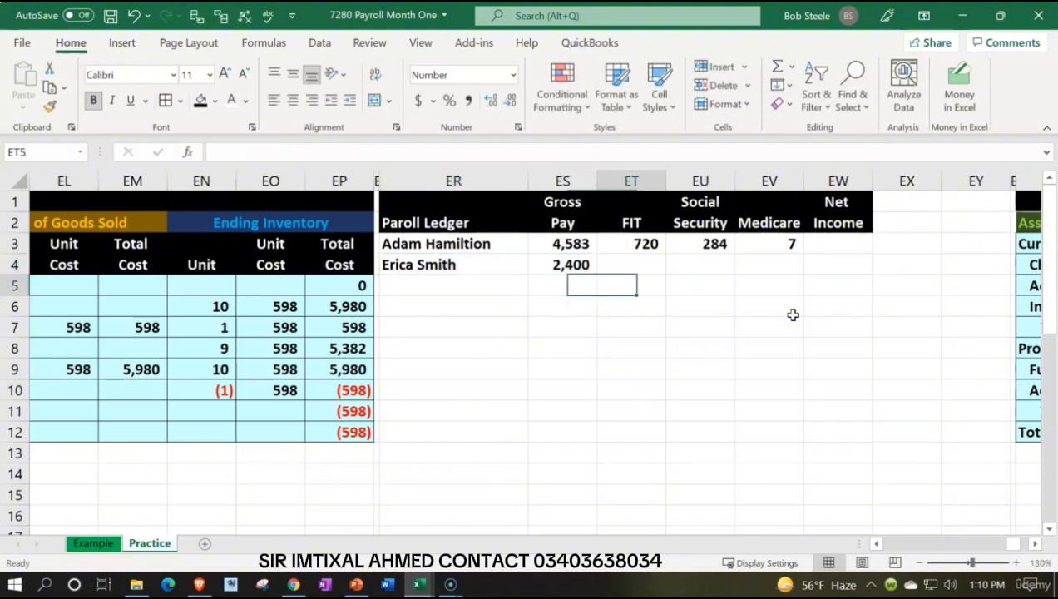
key("Up")
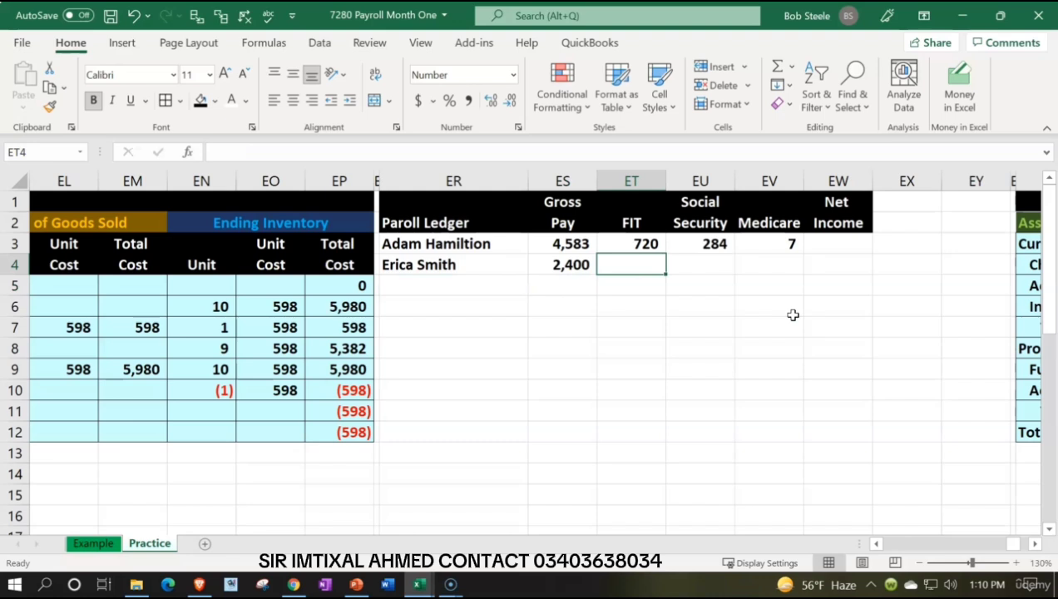
type("360")
key("Return")
Step: Calculate the second employee's Social Security in EU4 with the formula =ES4*.062
key("Right")
key("Up")
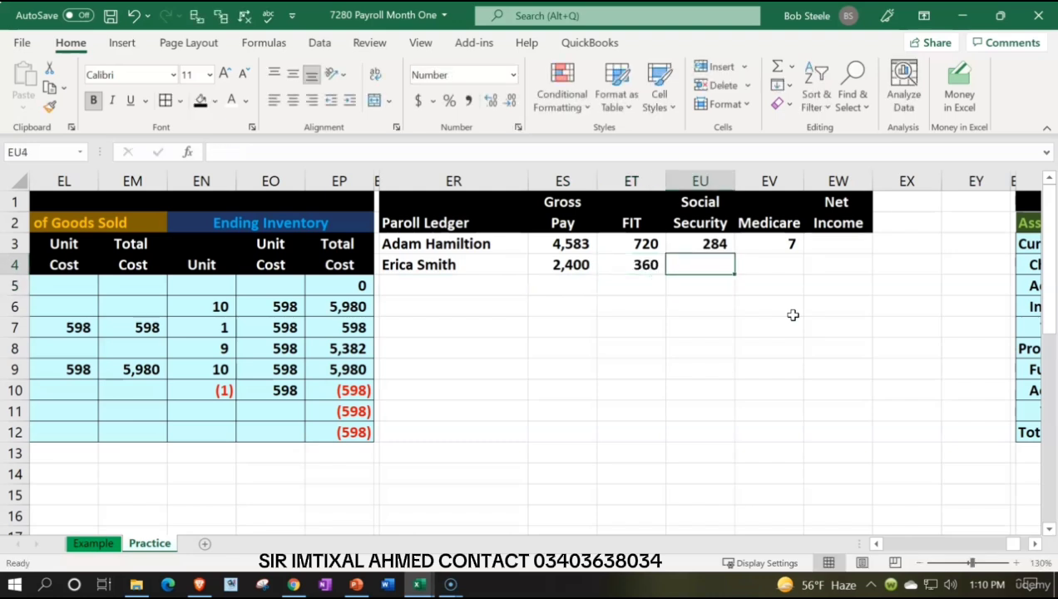
type("=")
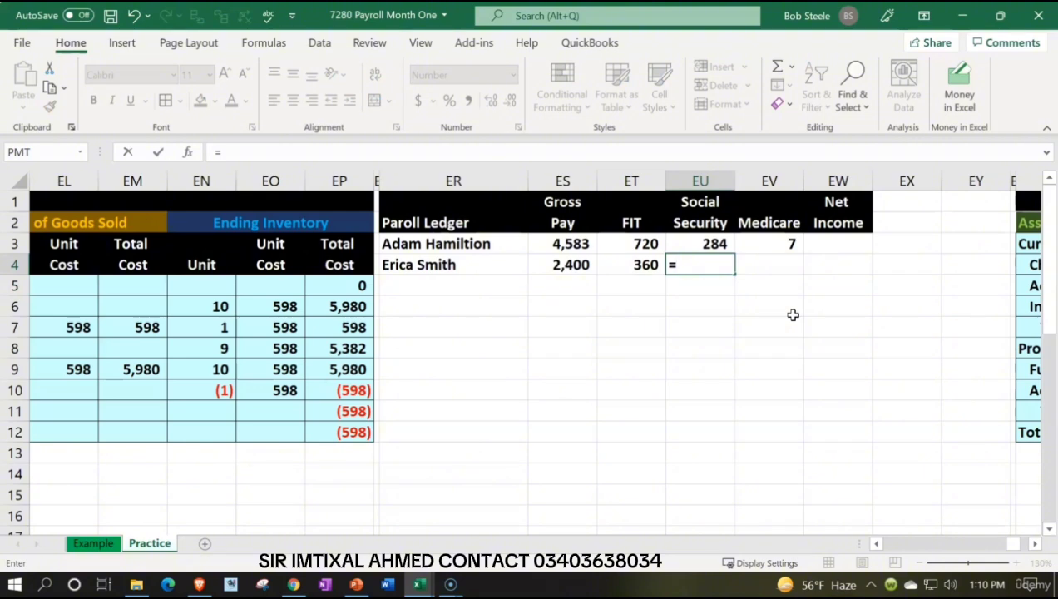
key("Left")
key("Left")
type("*.0")
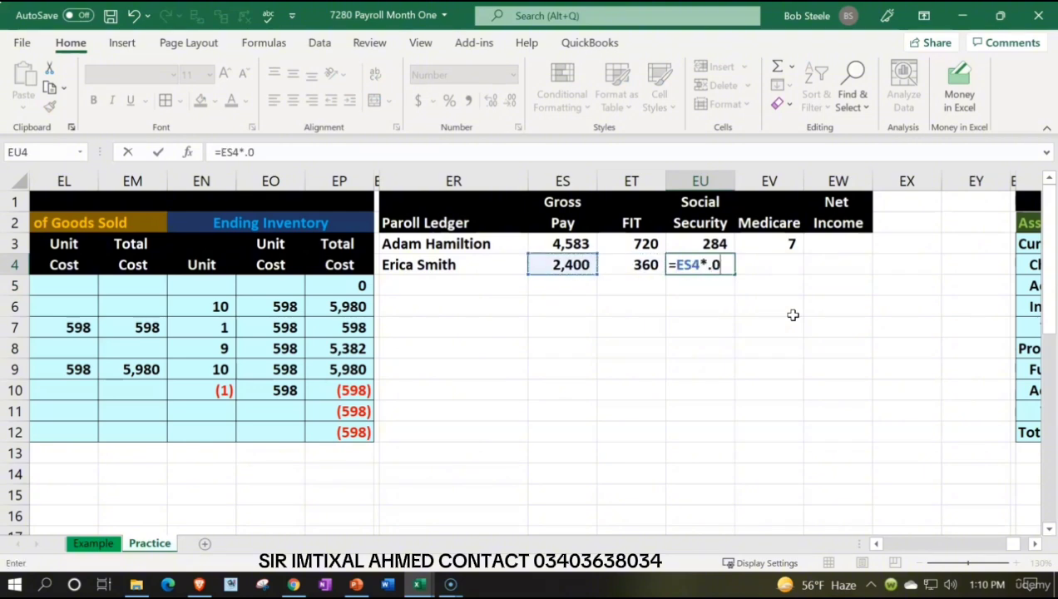
type("62")
key("Return")
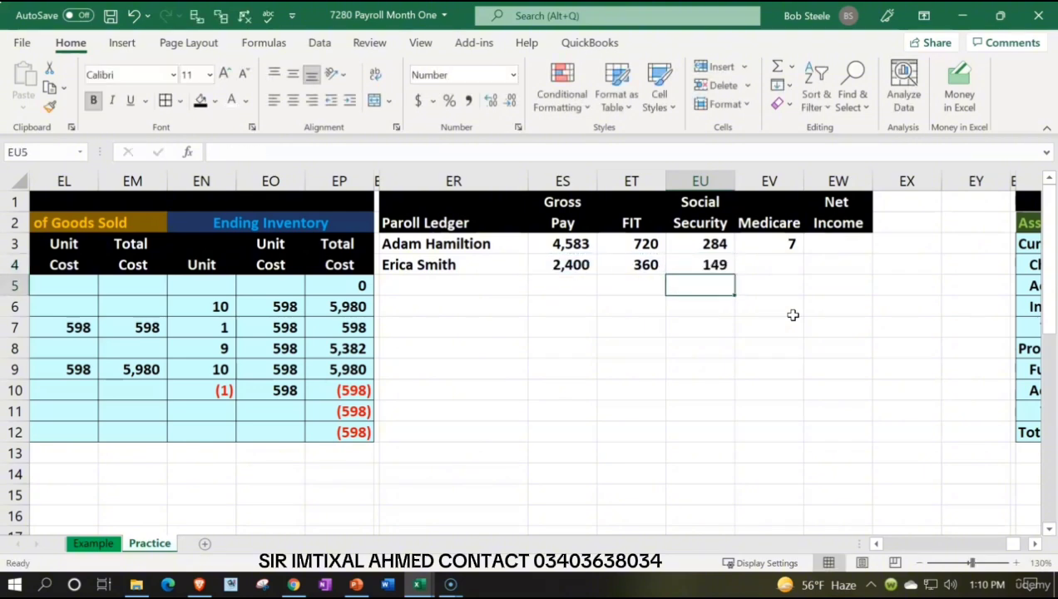
Step: Calculate the second employee's Medicare in EV4 with the formula =ES4*.0145
key("Up")
key("Right")
type("=")
key("Left")
key("Left")
key("Left")
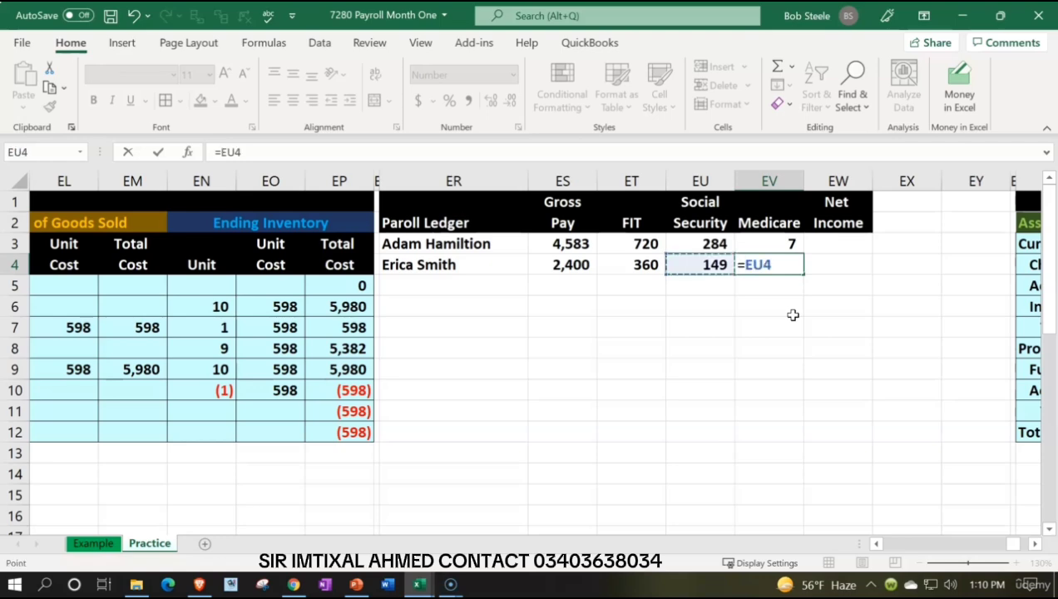
type("*.0")
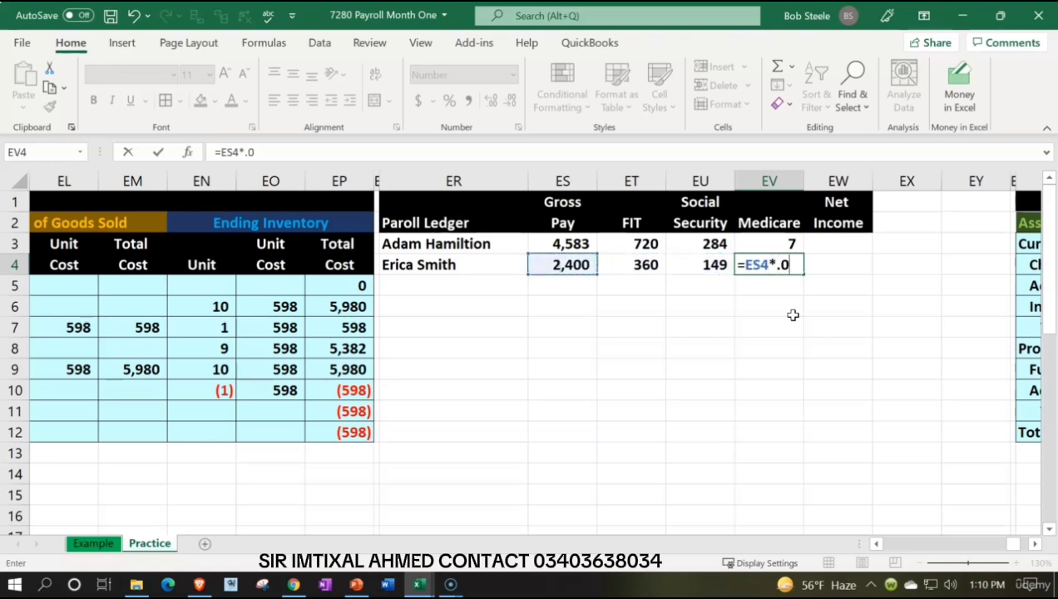
type("145")
key("Return")
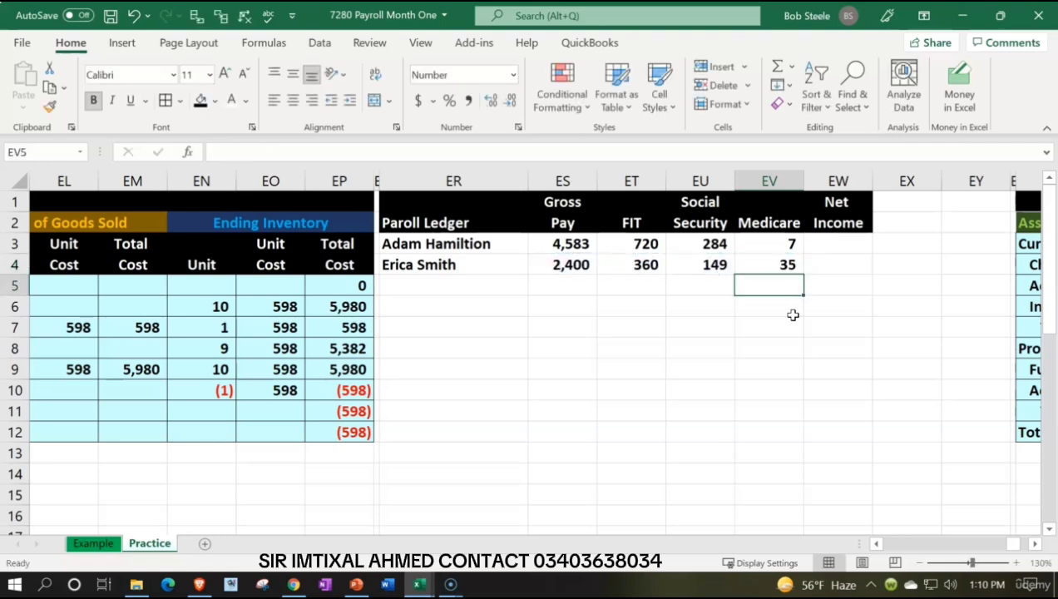
Step: Calculate the first employee's net income in EW3 by subtracting FIT, Social Security and Medicare from gross pay: =ES3-ET3-EU3-EV3
key("Right")
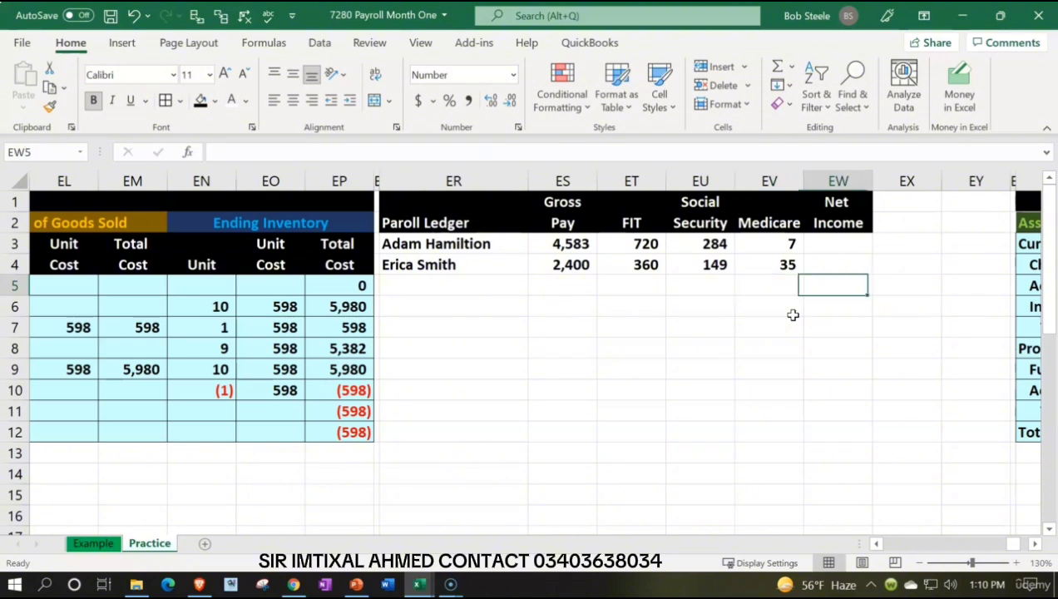
key("Up")
key("Up")
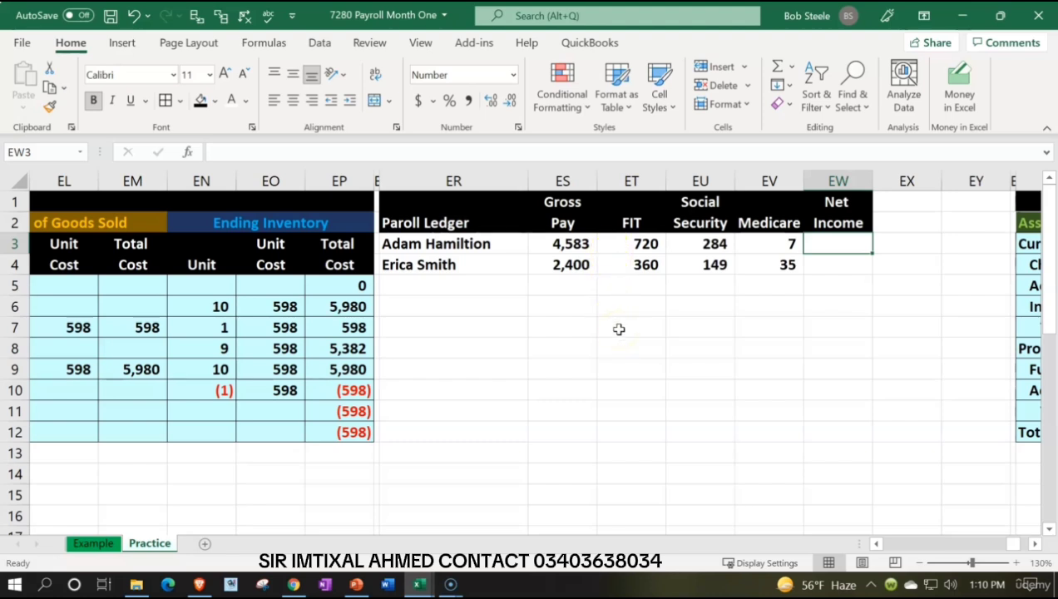
type("=")
key("Left")
key("Left")
key("Left")
key("Left")
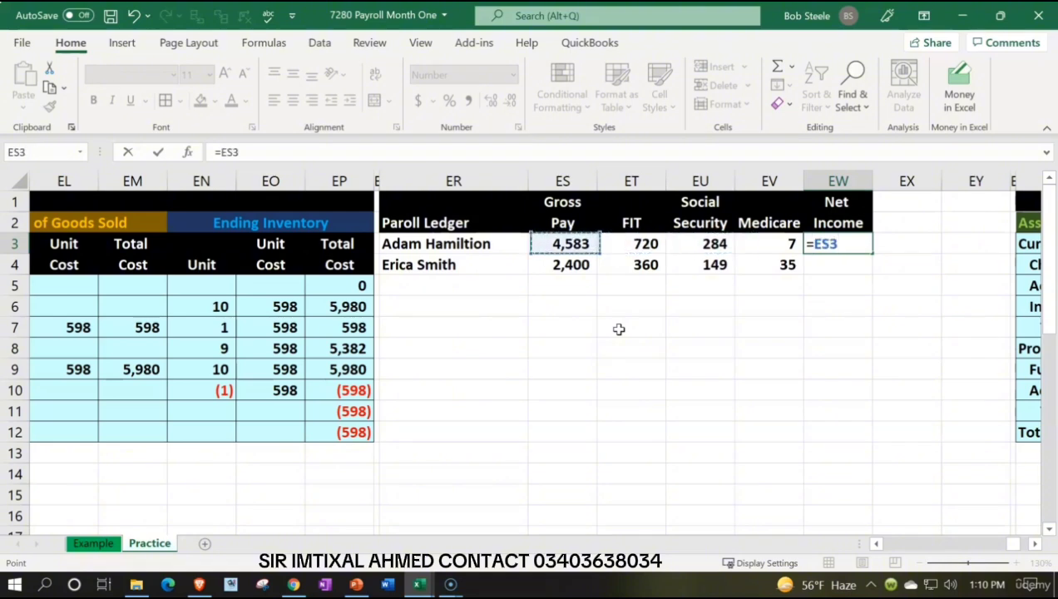
type("-")
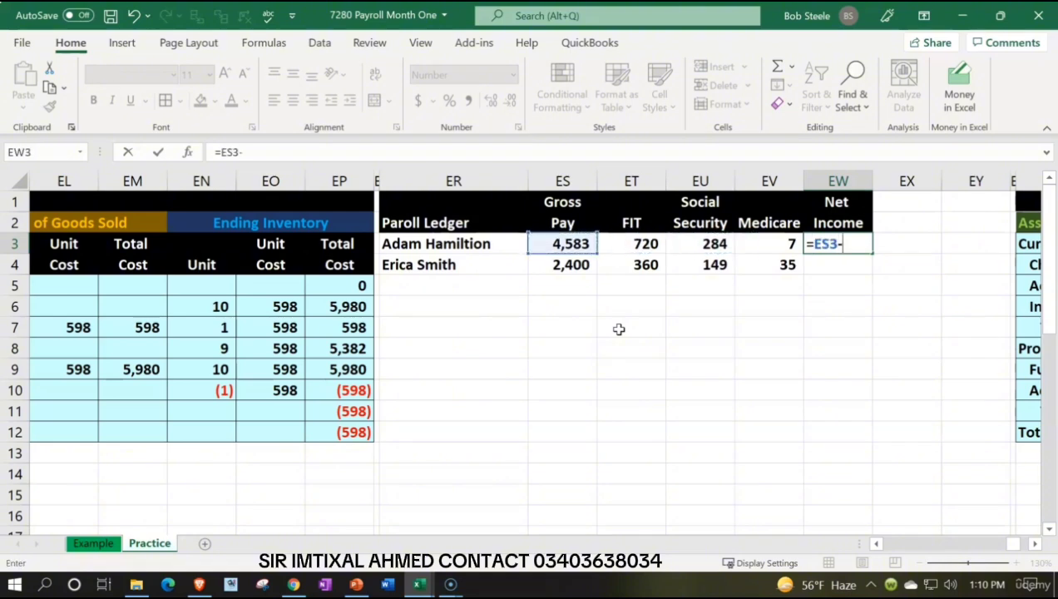
key("Left")
key("Left")
key("Left")
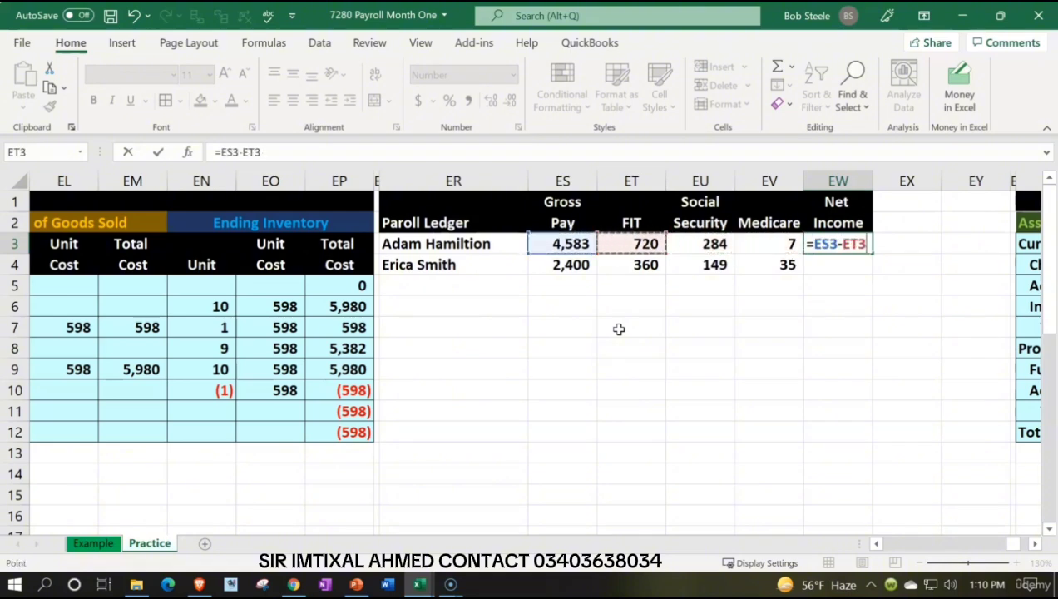
type("-")
key("Left")
key("Left")
type("-")
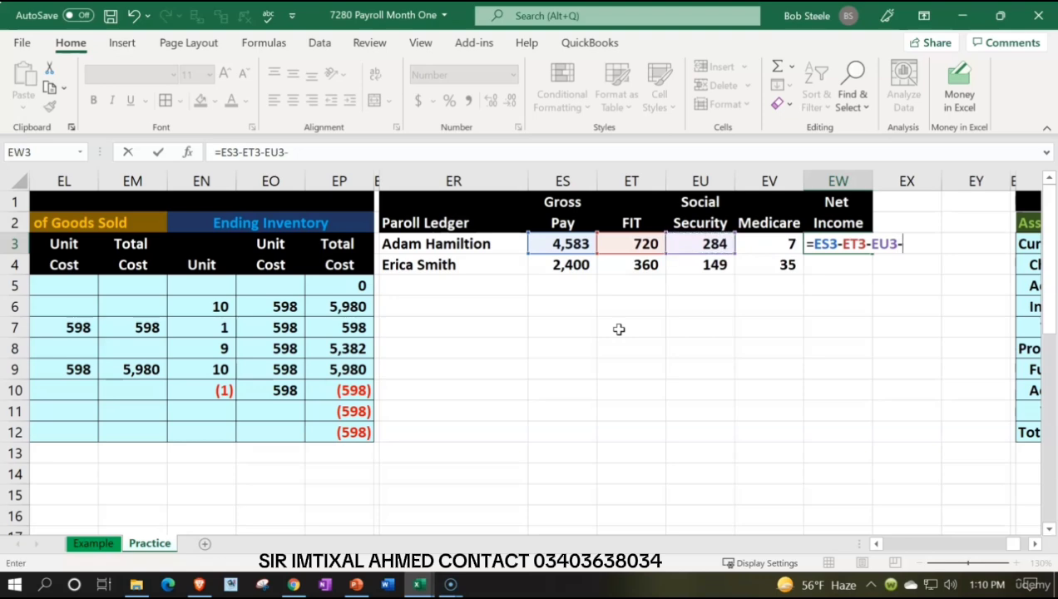
key("Left")
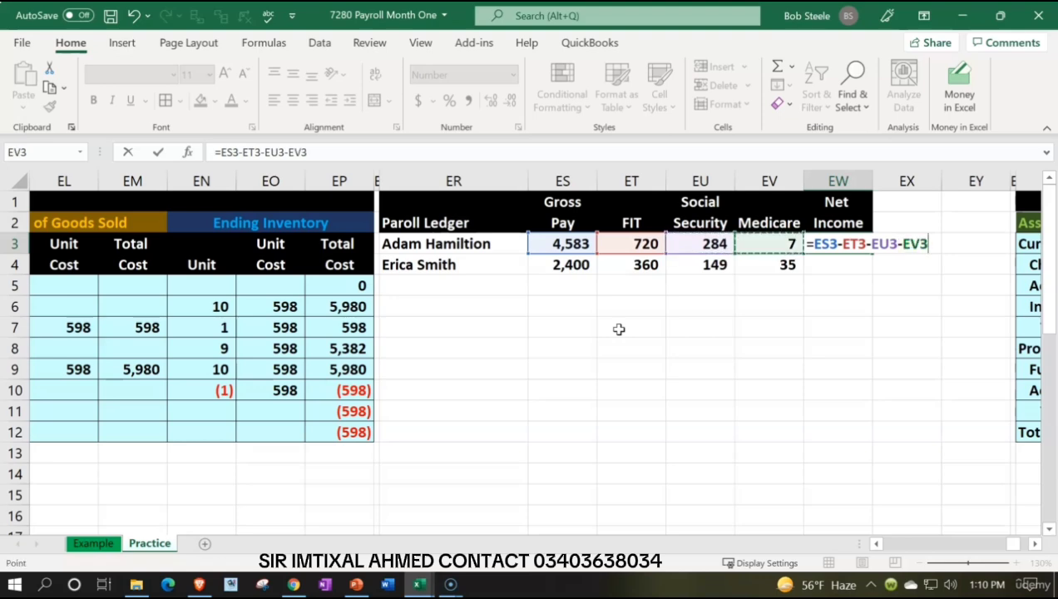
key("Return")
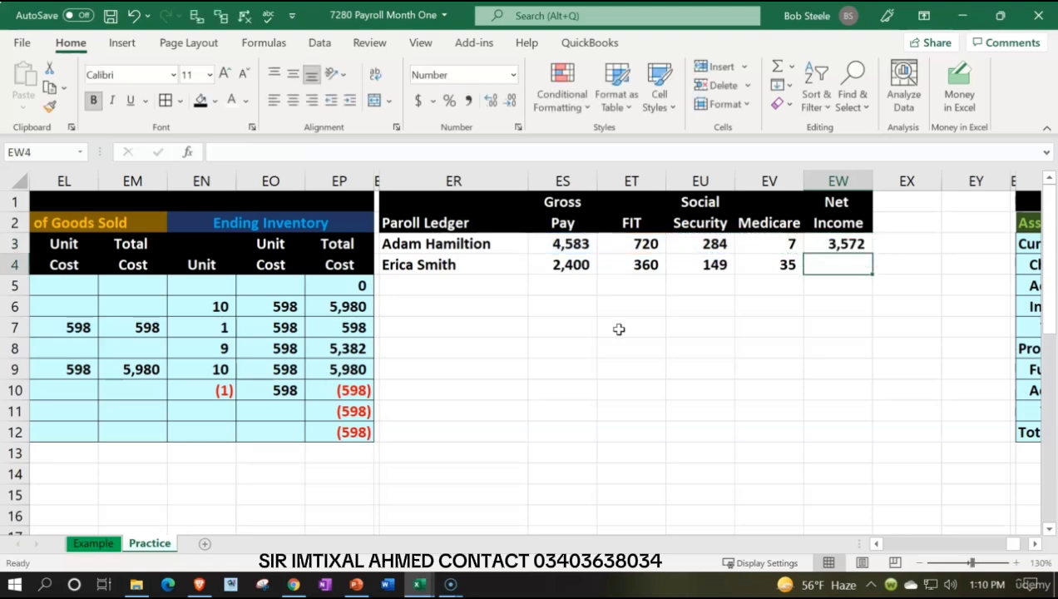
Step: Calculate the second employee's net income in EW4 by subtracting the summed withholdings from gross pay: =ES4-SUM(ET4:EV4)
type("=")
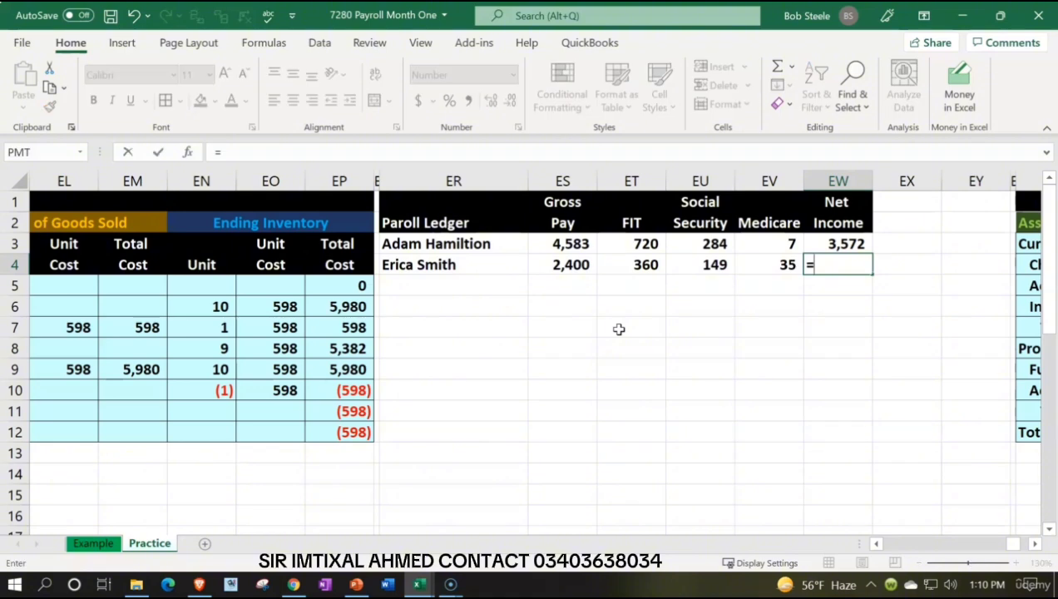
key("Left")
key("Left")
key("Left")
key("Left")
type("-")
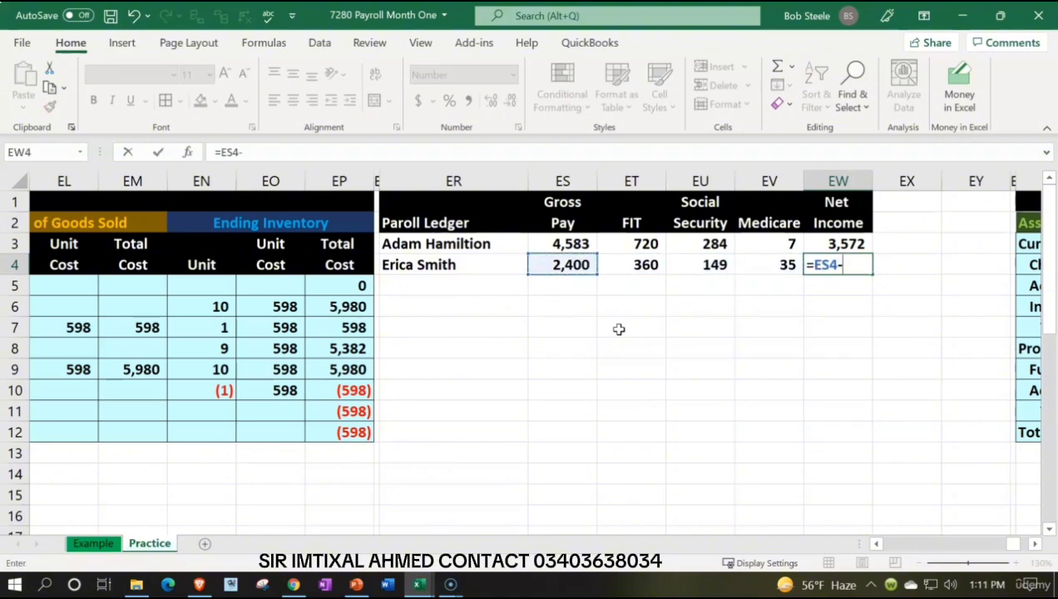
type("sum")
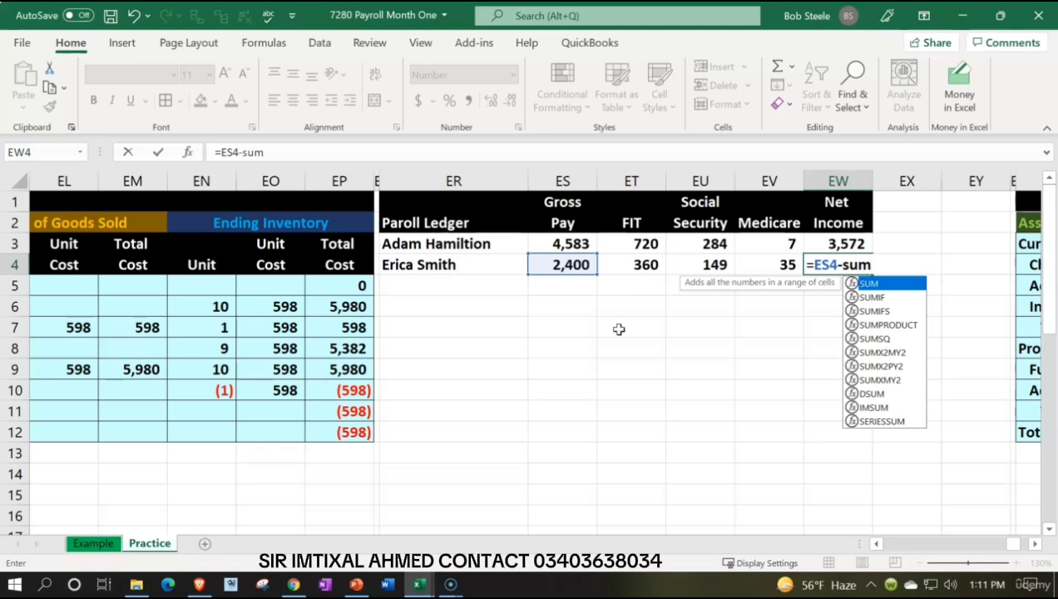
type("(")
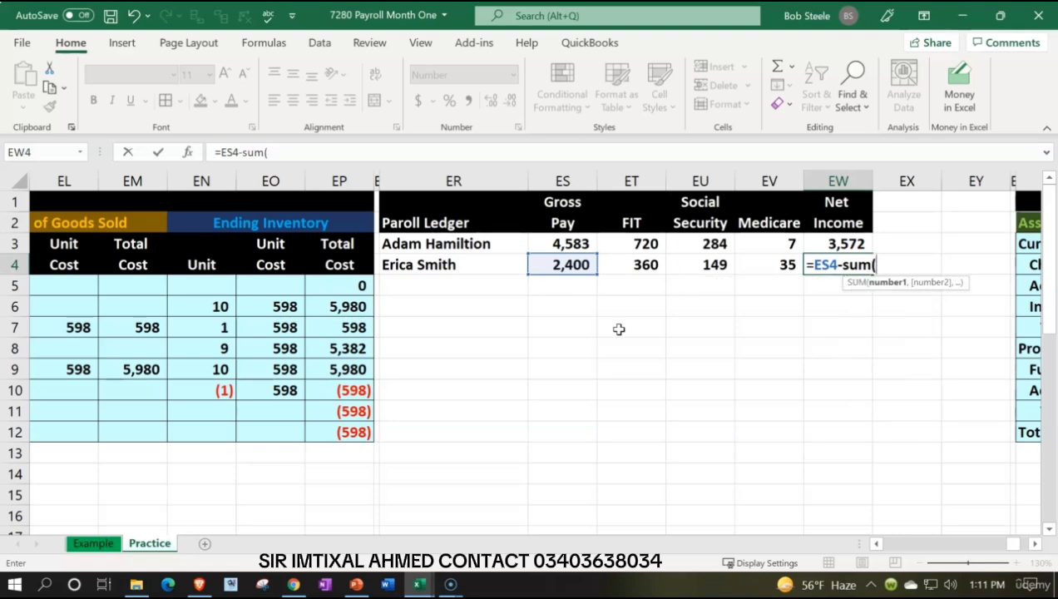
key("Left")
key("shift+Left")
key("shift+Left")
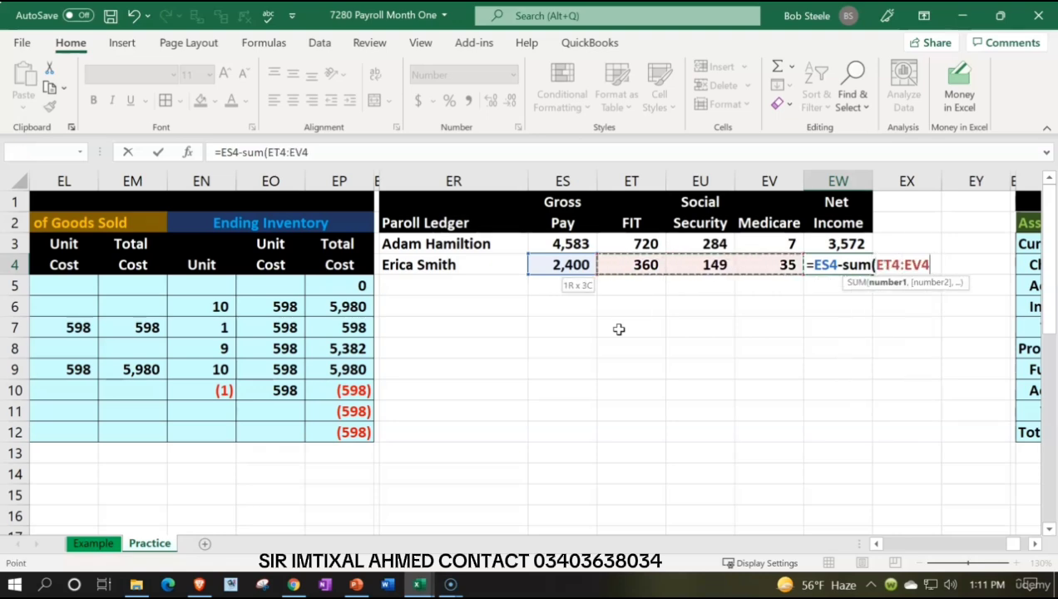
type(")")
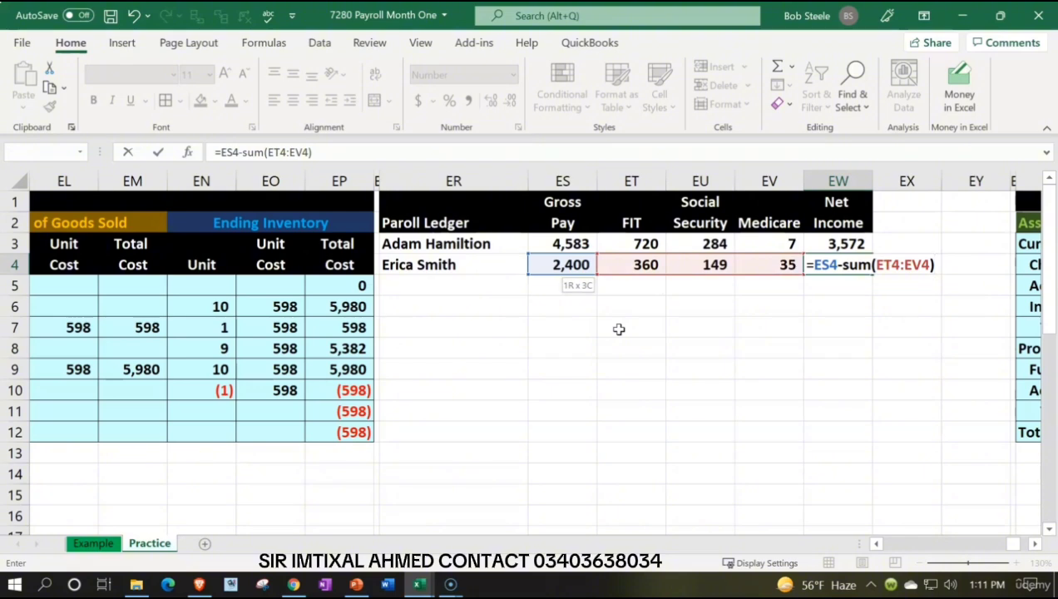
key("Return")
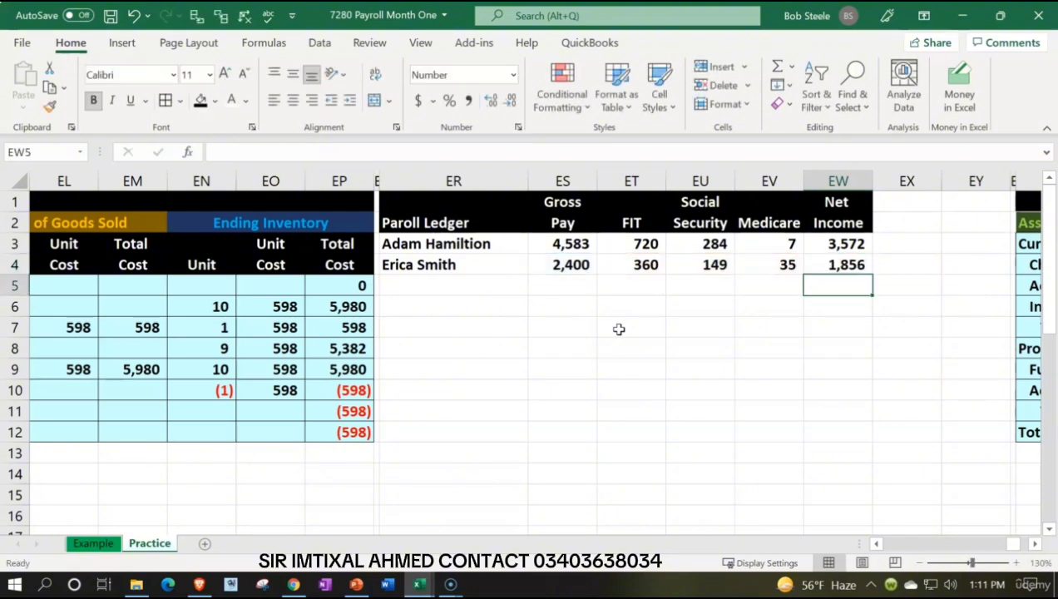
Step: Review the second employee's entries in row 4, from gross pay through Medicare to net income
key("Left")
key("Left")
key("Left")
key("Left")
key("Up")
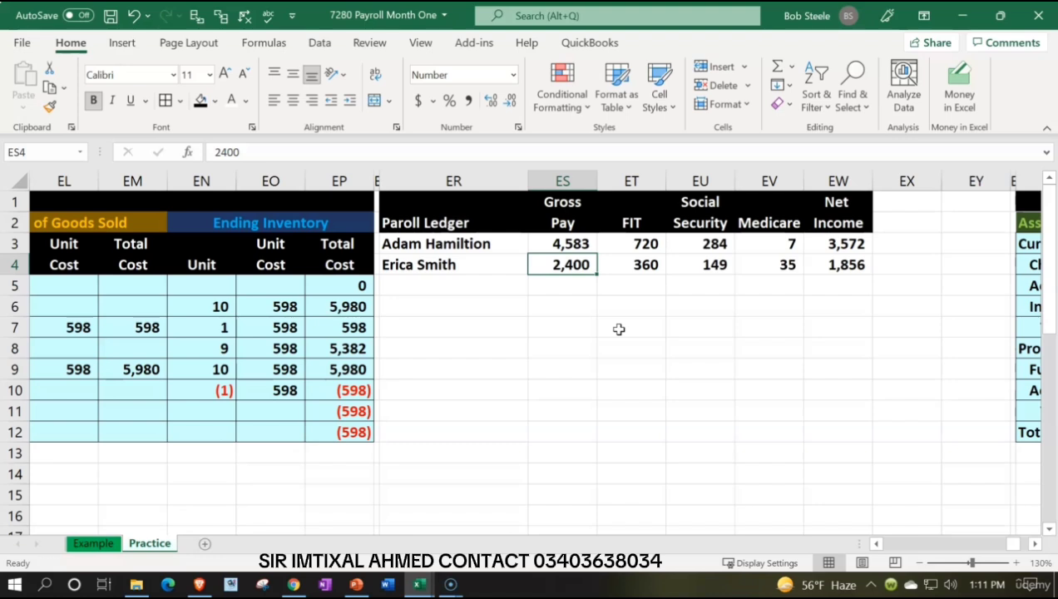
key("Right")
key("Right")
key("Right")
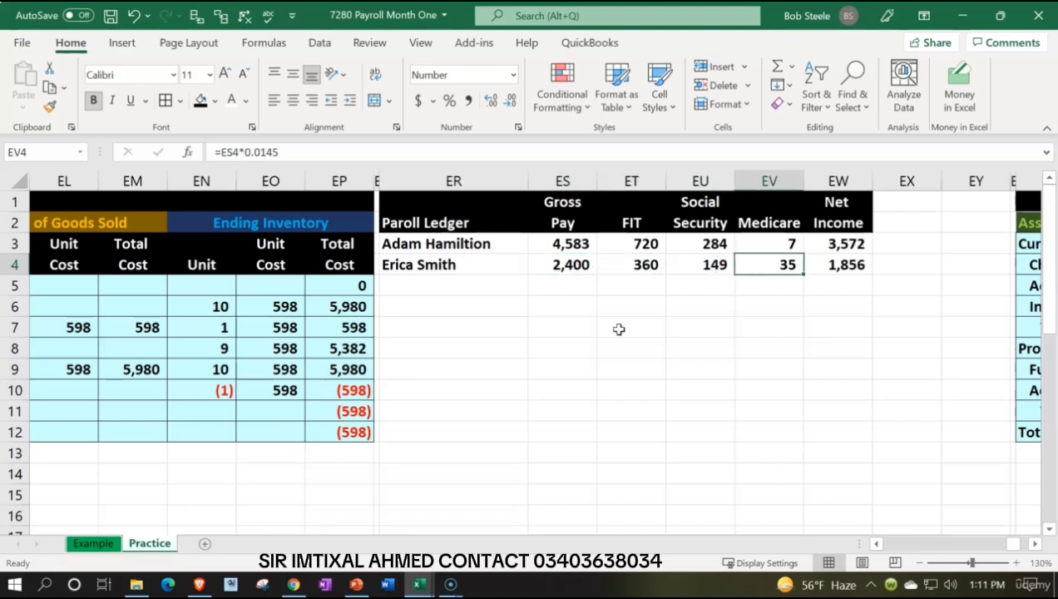
key("Right")
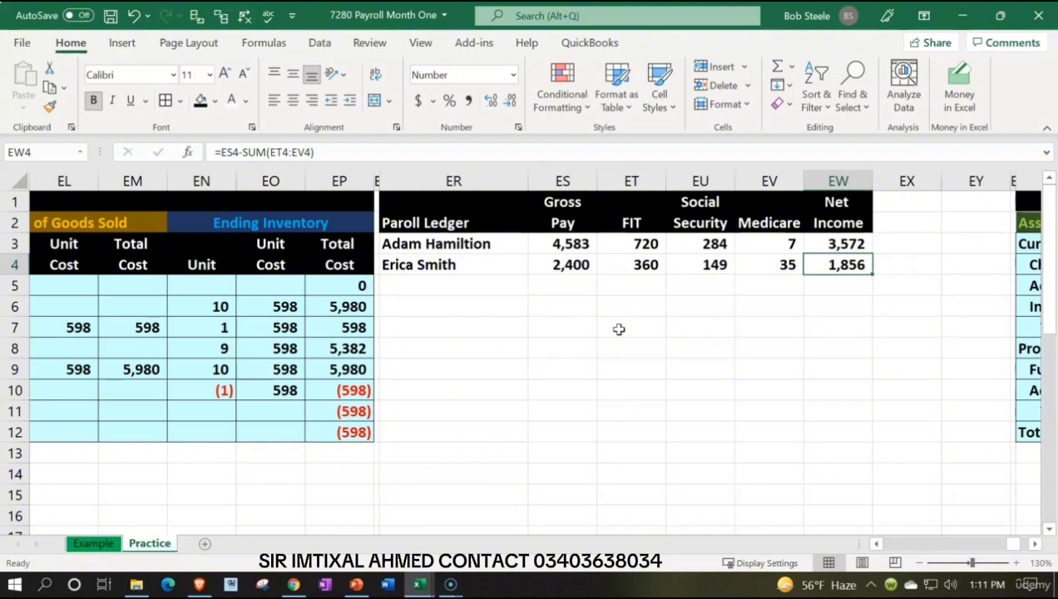
key("Left")
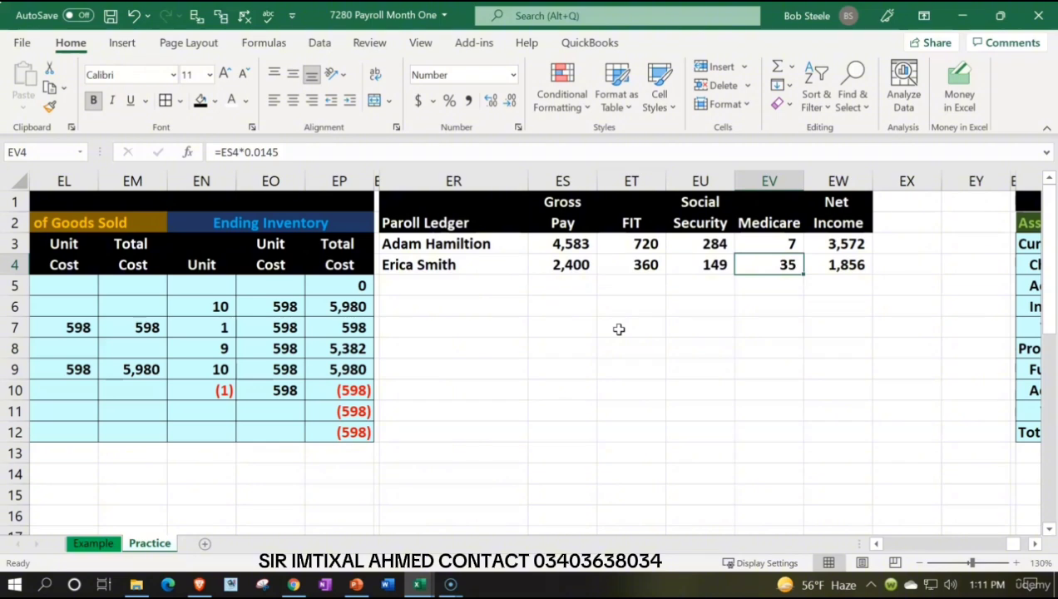
Step: Label the row below the second employee as Total in ER5
key("Down")
key("Left")
key("Left")
key("Left")
key("Left")
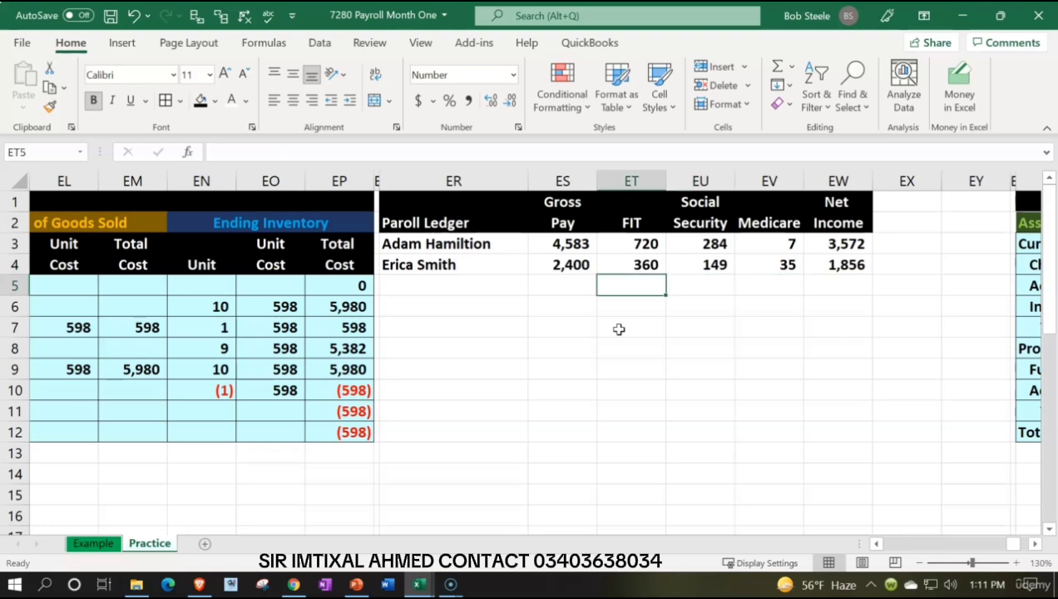
type("Total")
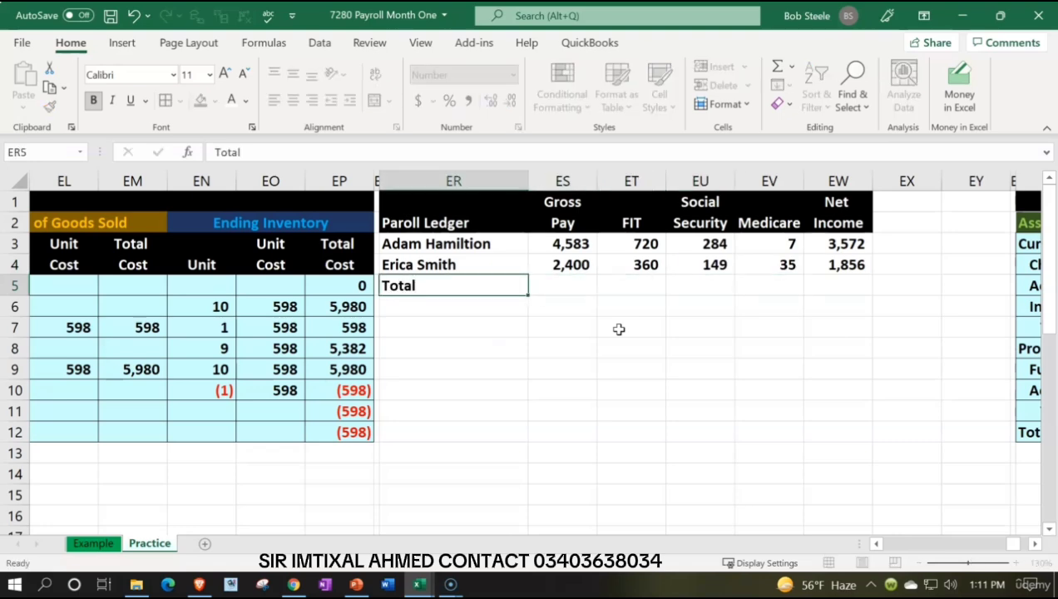
Step: Total the gross pay of both employees in ES5 with =SUM(ES3:ES4)
key("Tab")
type("=sum(")
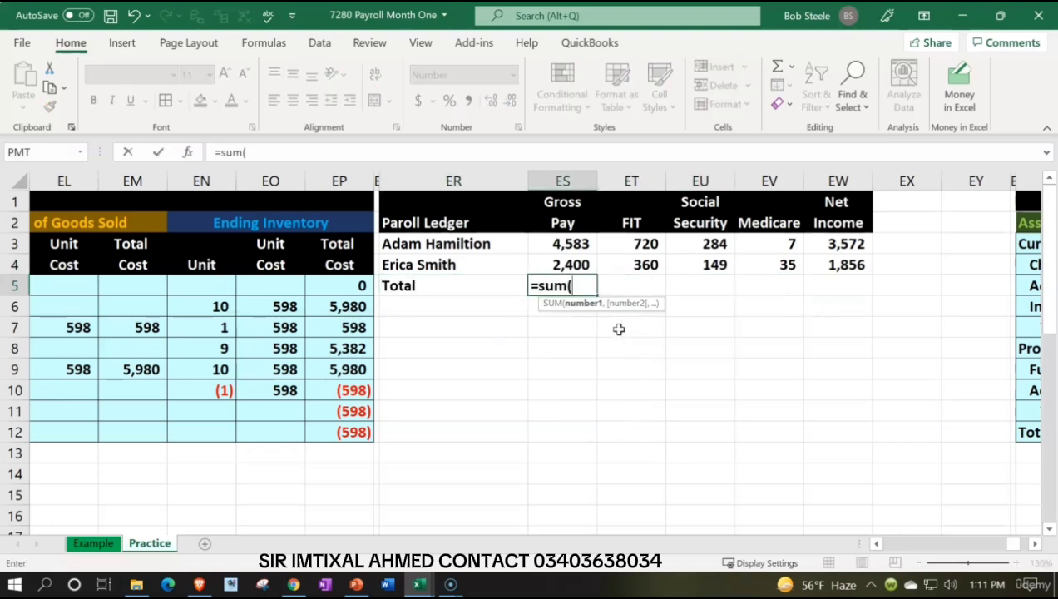
key("Up")
key("shift+Up")
key("Return")
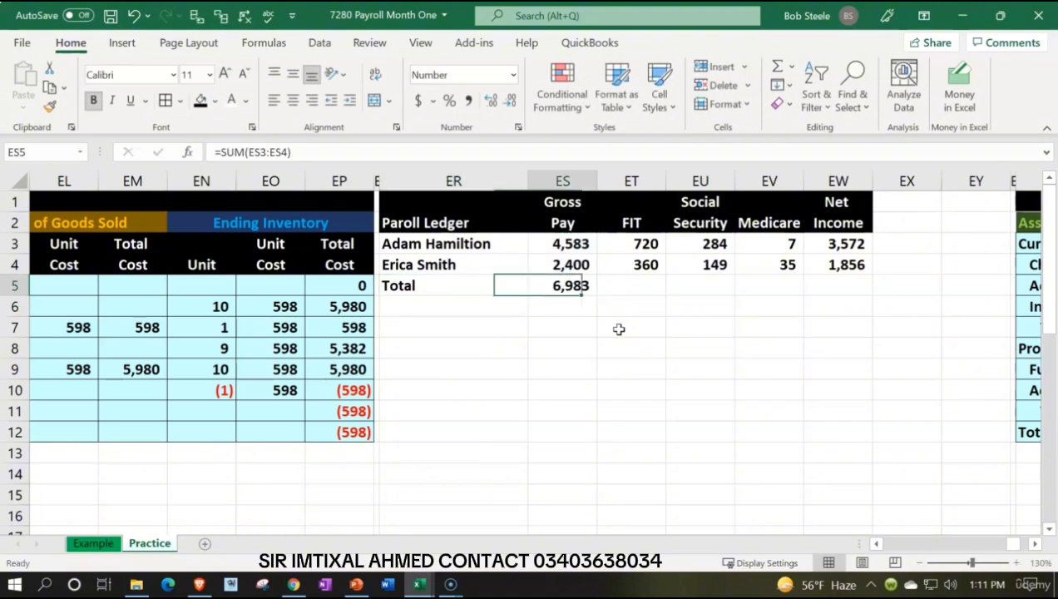
Step: Copy the gross pay total formula from ES5 across the FIT, Social Security, Medicare and Net Income columns, ET5:EW5
key("ctrl+c")
key("Right")
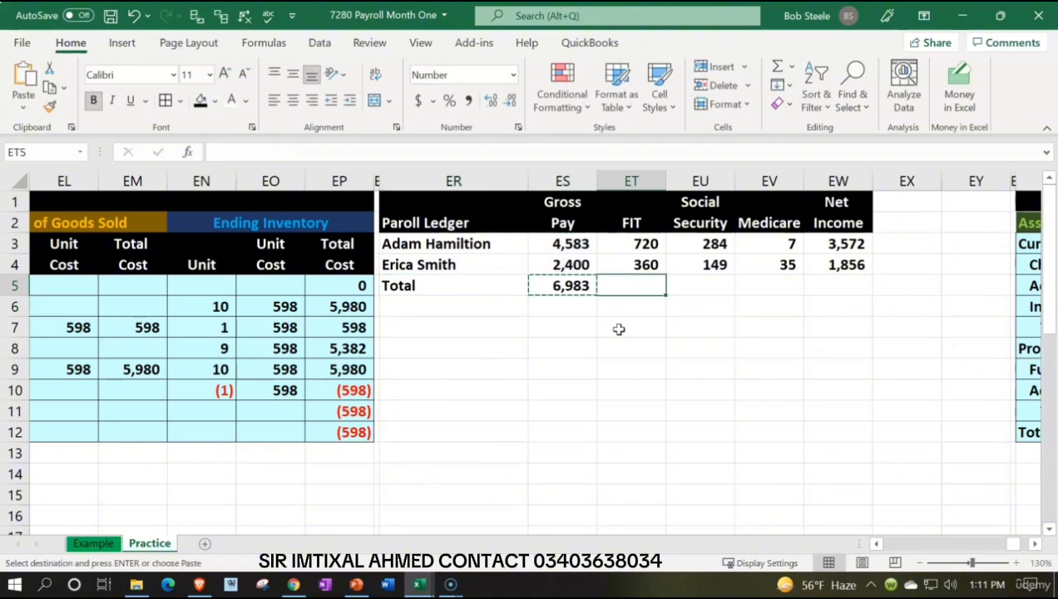
key("shift+Right")
key("shift+Right")
key("shift+Right")
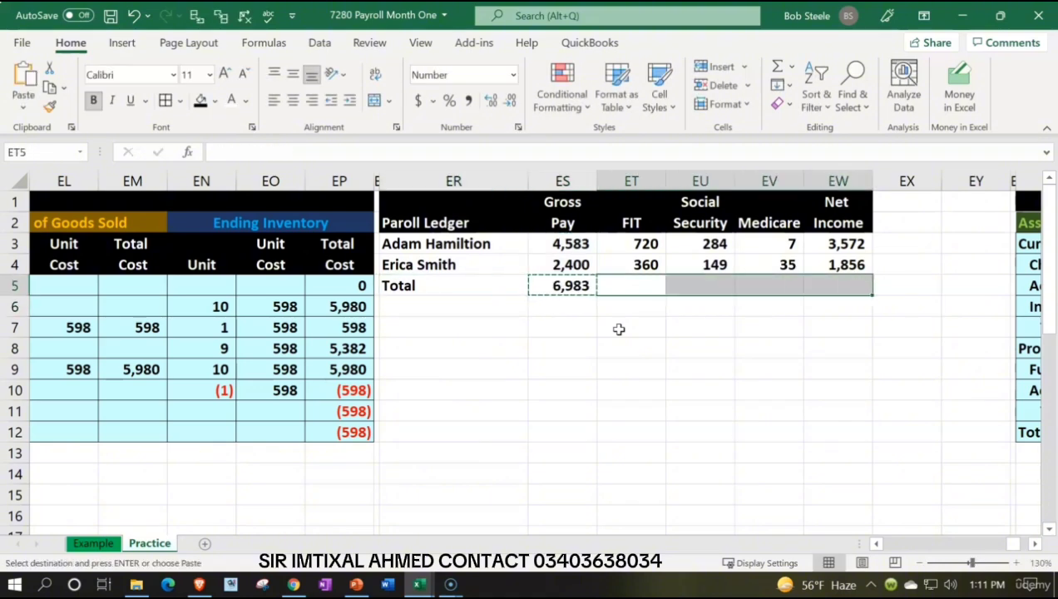
key("ctrl+v")
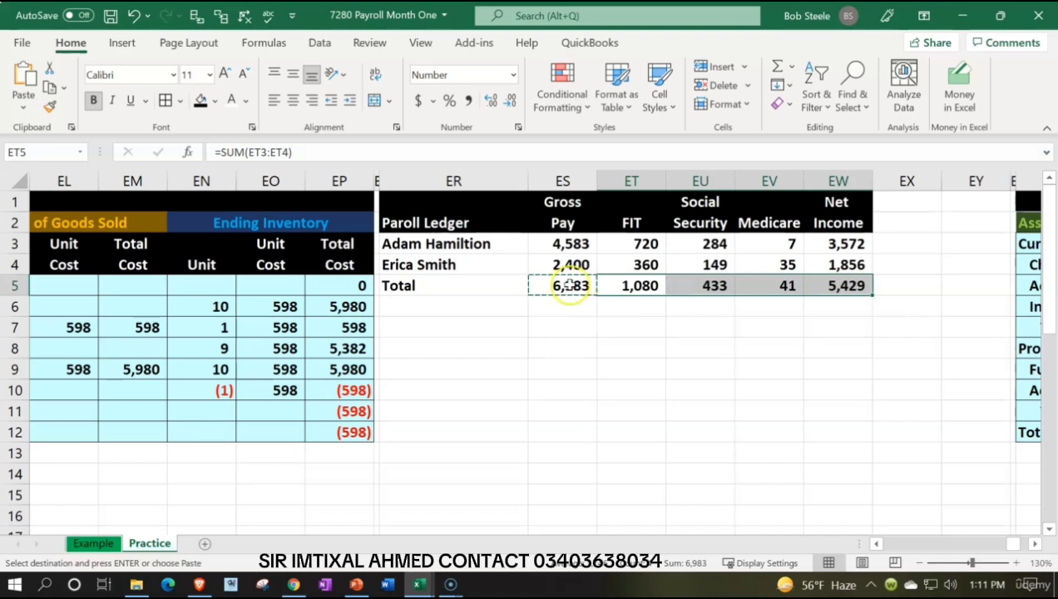
Step: Examine the payroll ledger's employee rows, total row and net income amounts by highlighting each range
left_click_drag(562, 245, 738, 249)
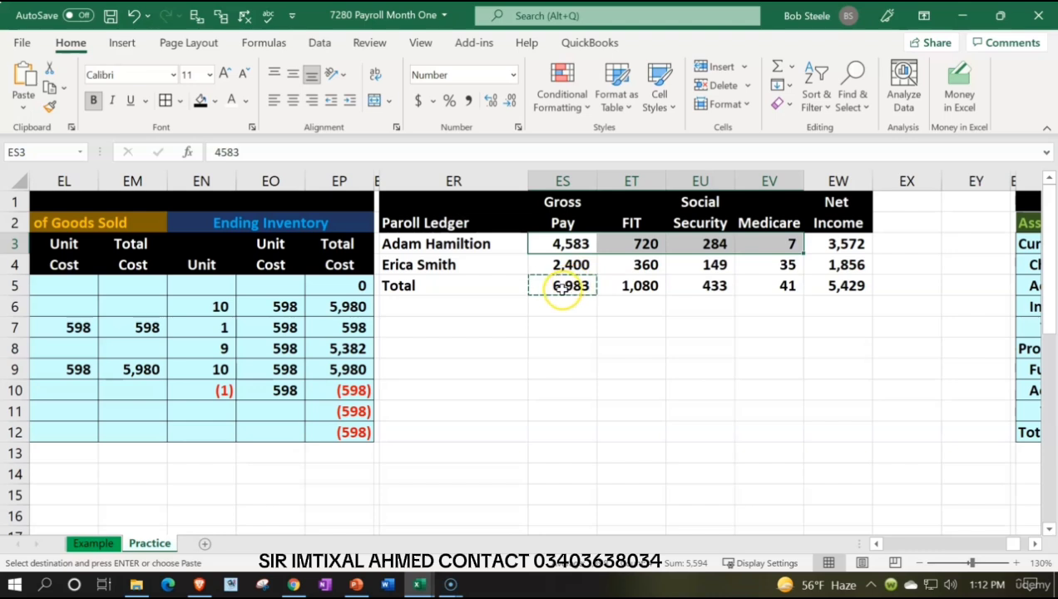
left_click_drag(562, 287, 715, 286)
key("ctrl+v")
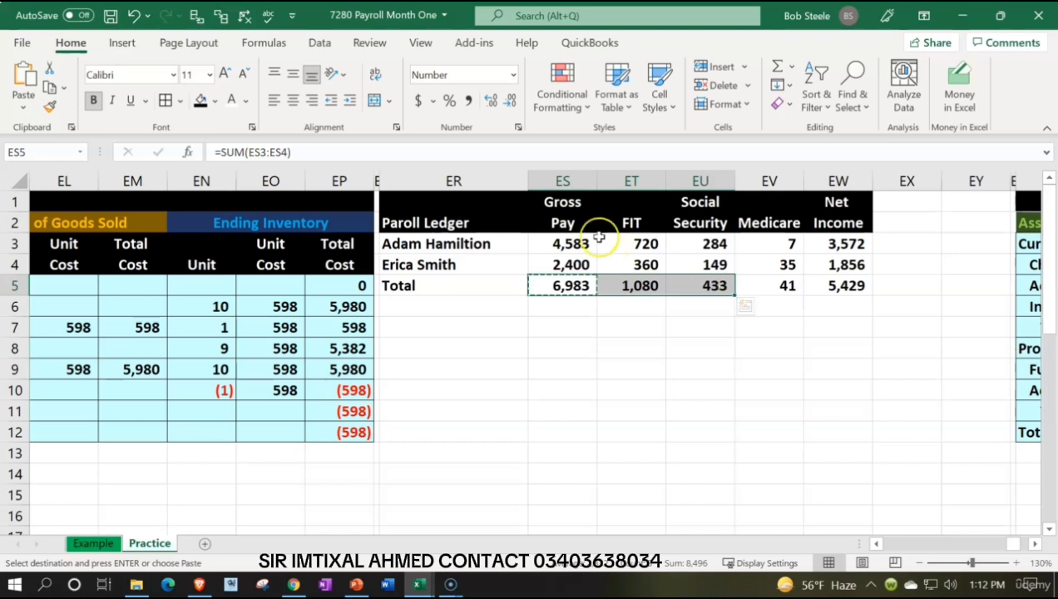
left_click_drag(489, 244, 745, 236)
left_click_drag(524, 264, 686, 265)
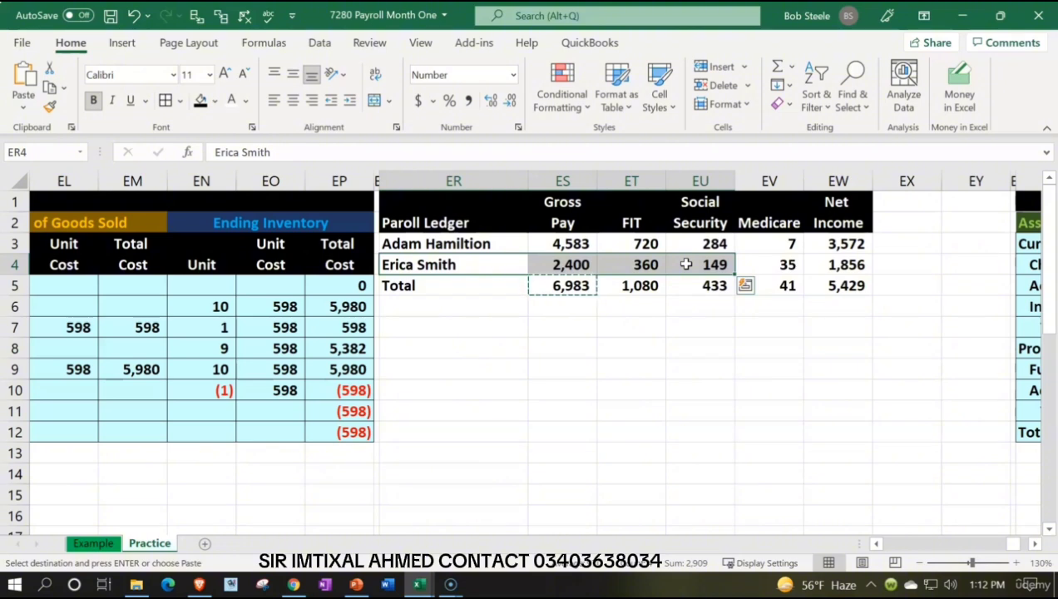
left_click_drag(456, 200, 852, 285)
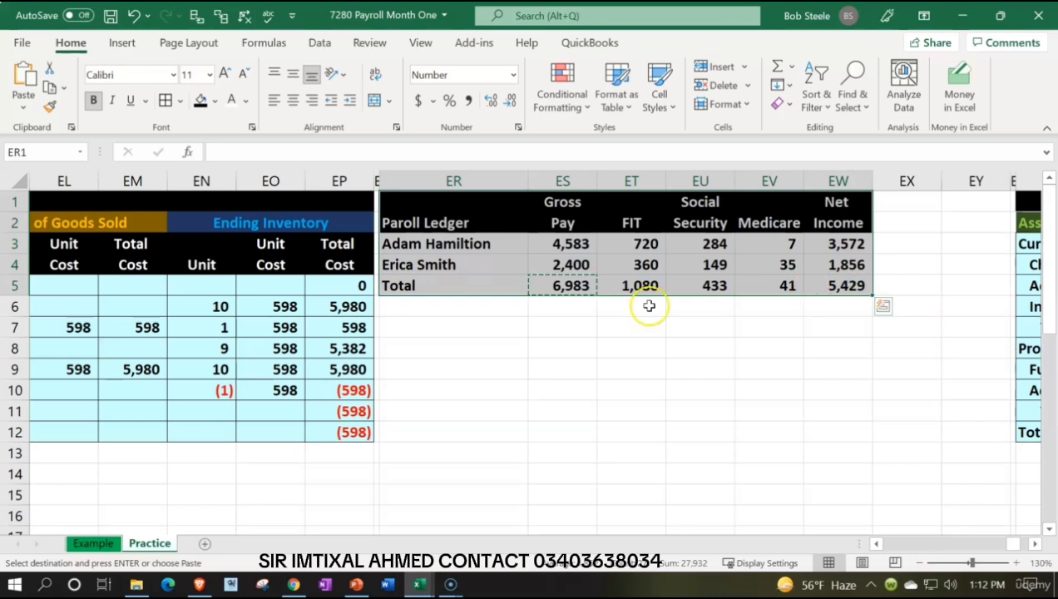
left_click_drag(503, 285, 815, 297)
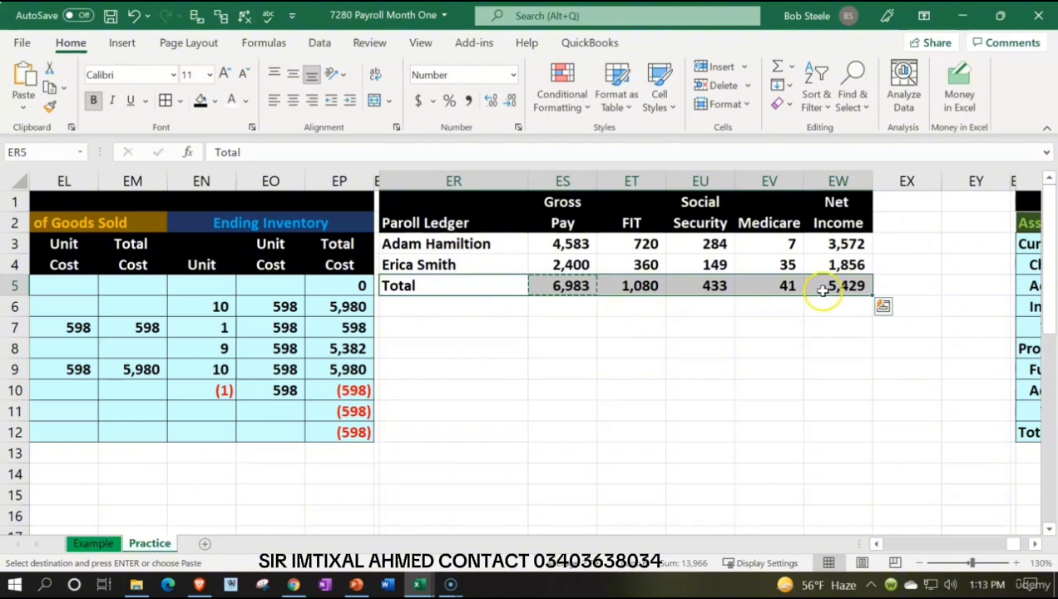
left_click(821, 286)
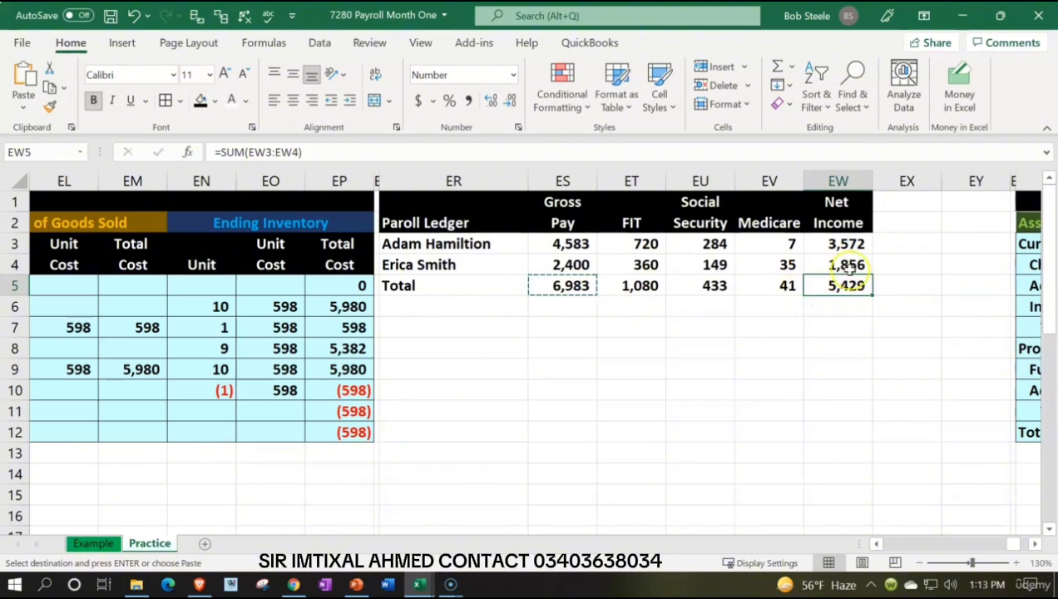
left_click_drag(848, 243, 850, 270)
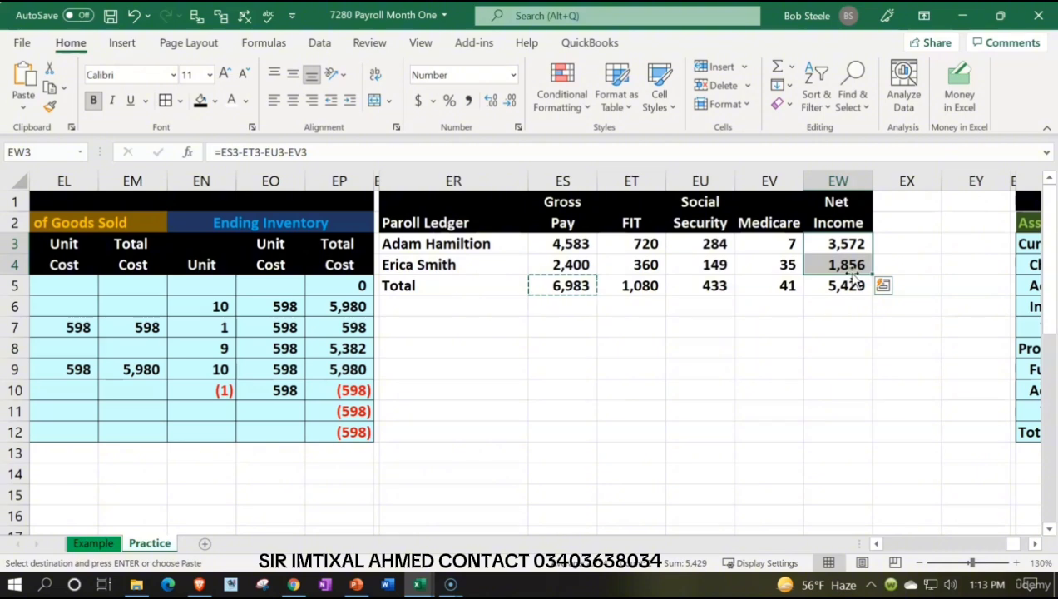
Step: Re-enter the net income total in EW5 with AutoSum over both employees
left_click(827, 349)
left_click(862, 286)
key("alt+equal")
key("Return")
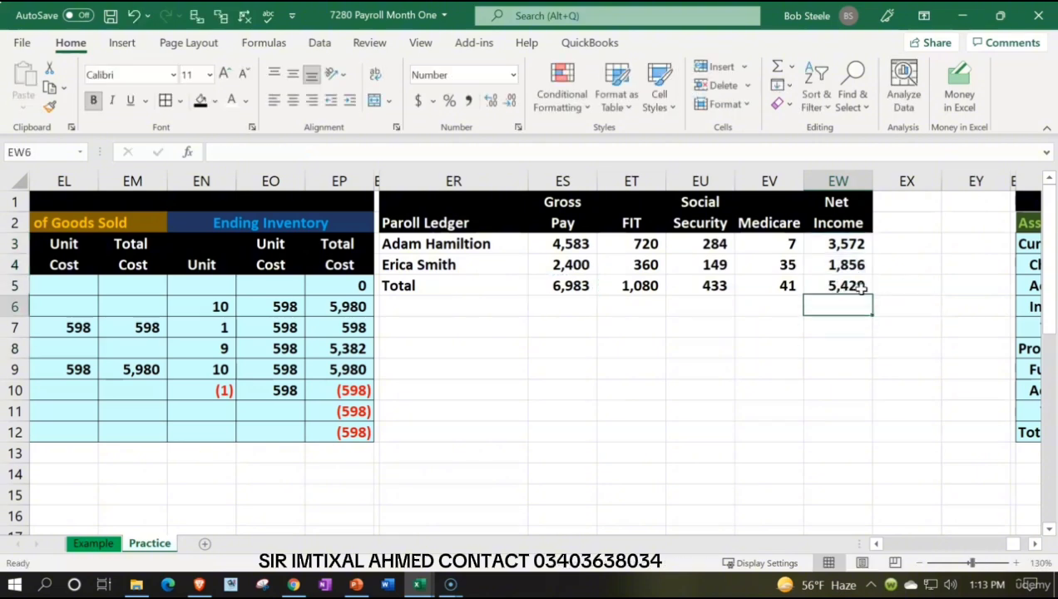
Step: Add a check of total net income in EX5 with +ES5-SUM(ET5:EV5), accepting the corrected closing parenthesis
key("Up")
key("Right")
type("+")
key("Left")
key("Left")
key("Left")
key("Left")
key("Left")
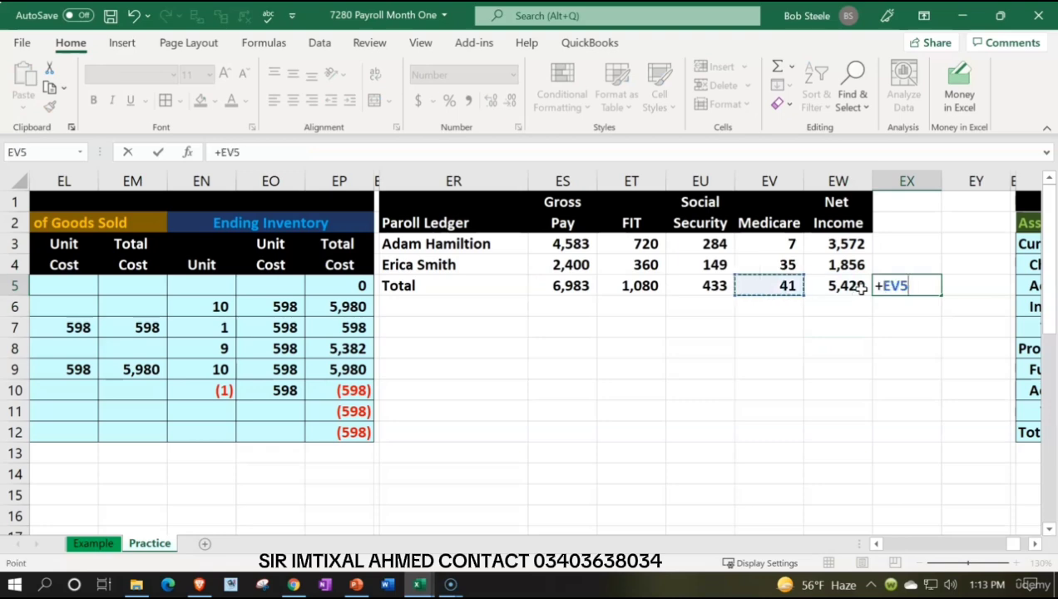
type("-sum(")
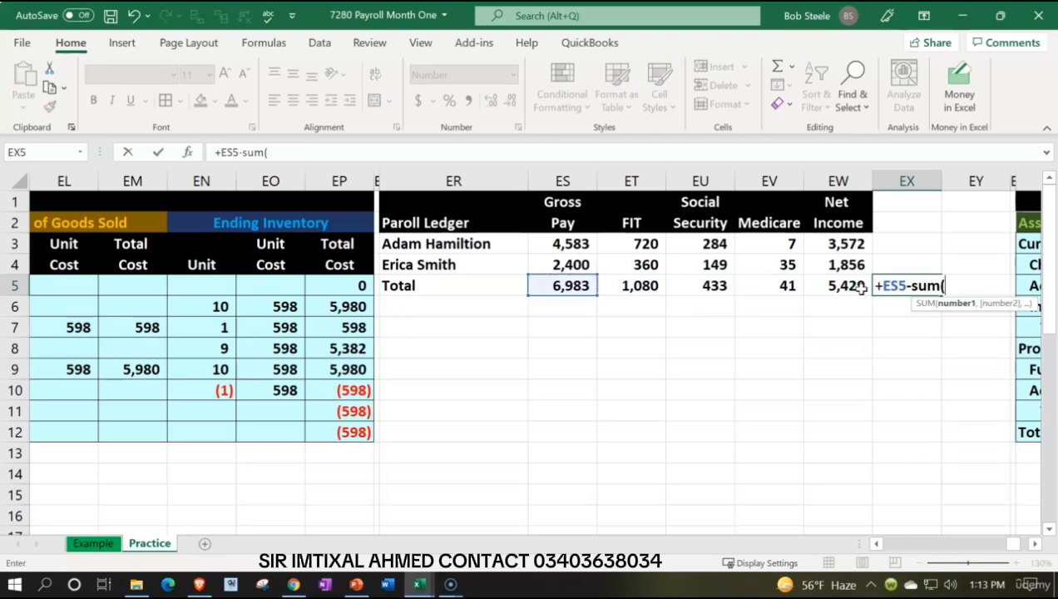
key("Left")
key("Left")
key("shift+Left")
key("shift+Left")
key("Return")
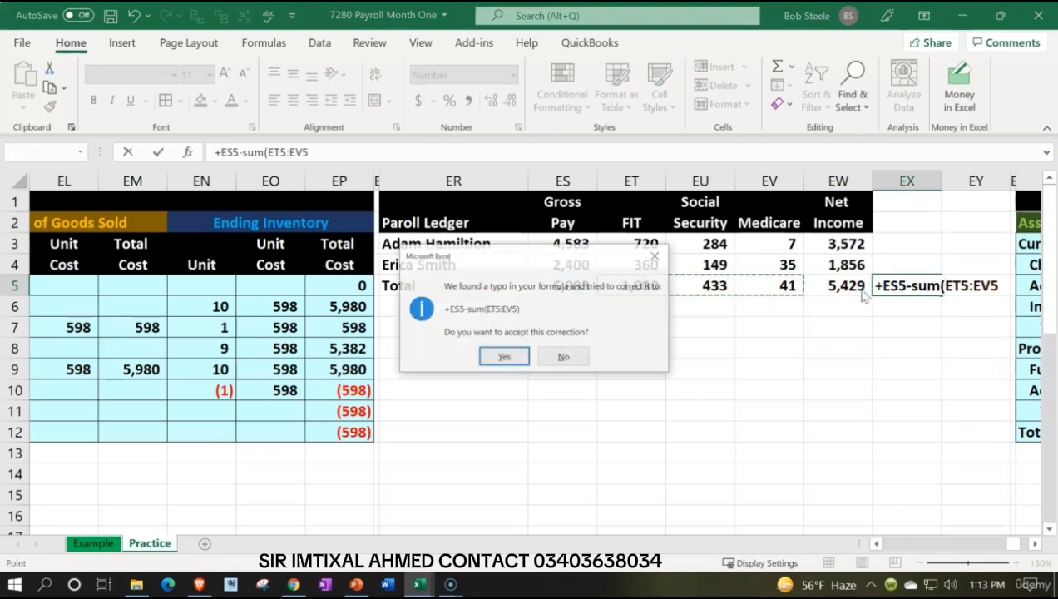
key("Return")
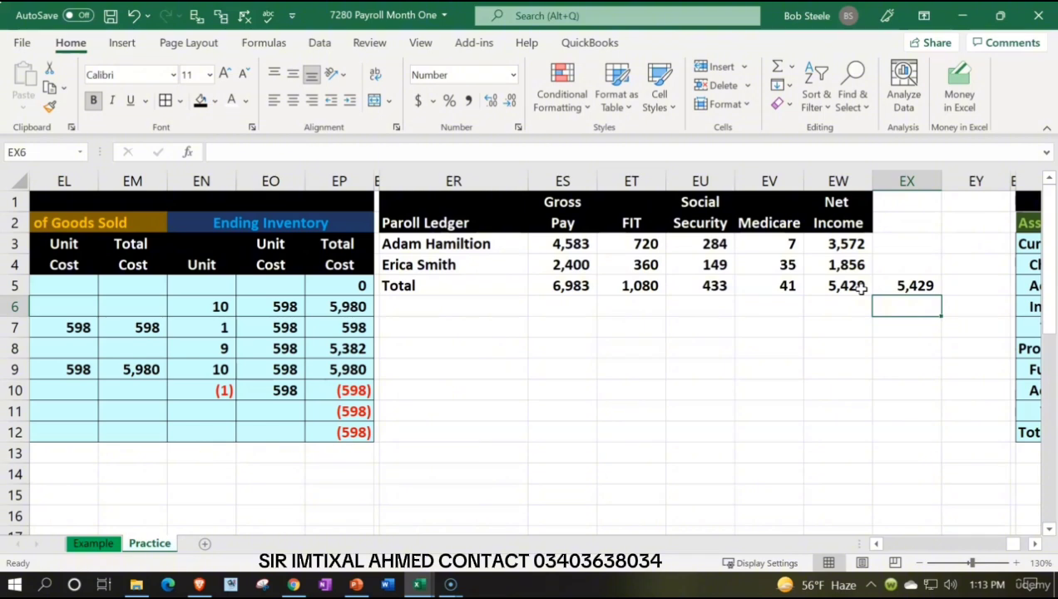
Step: Add the heading Employer Tax in ER8, below the payroll ledger
key("Left")
key("Left")
key("Left")
key("Left")
key("Left")
key("Left")
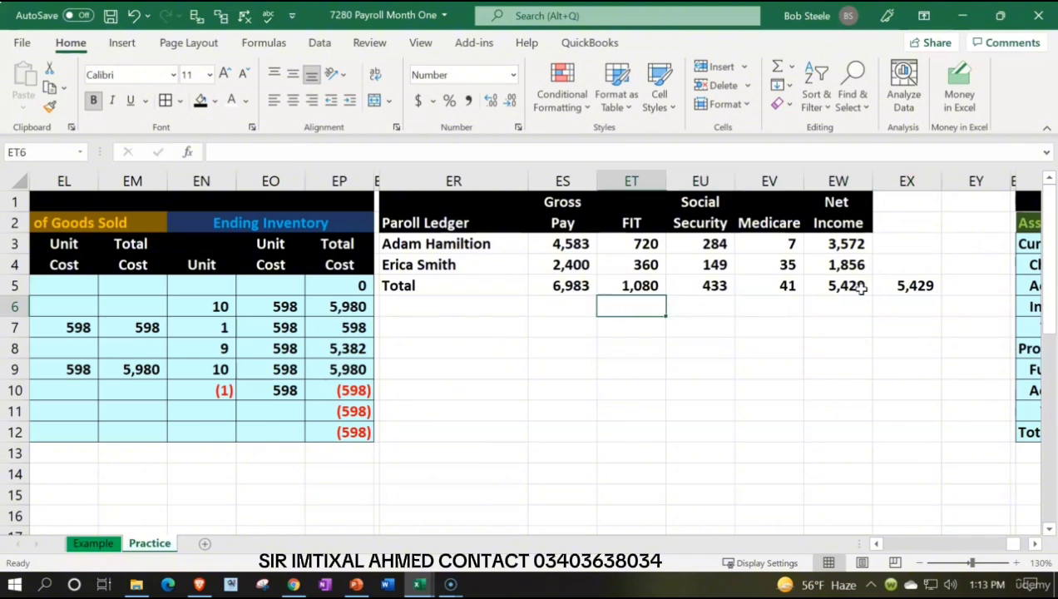
key("Down")
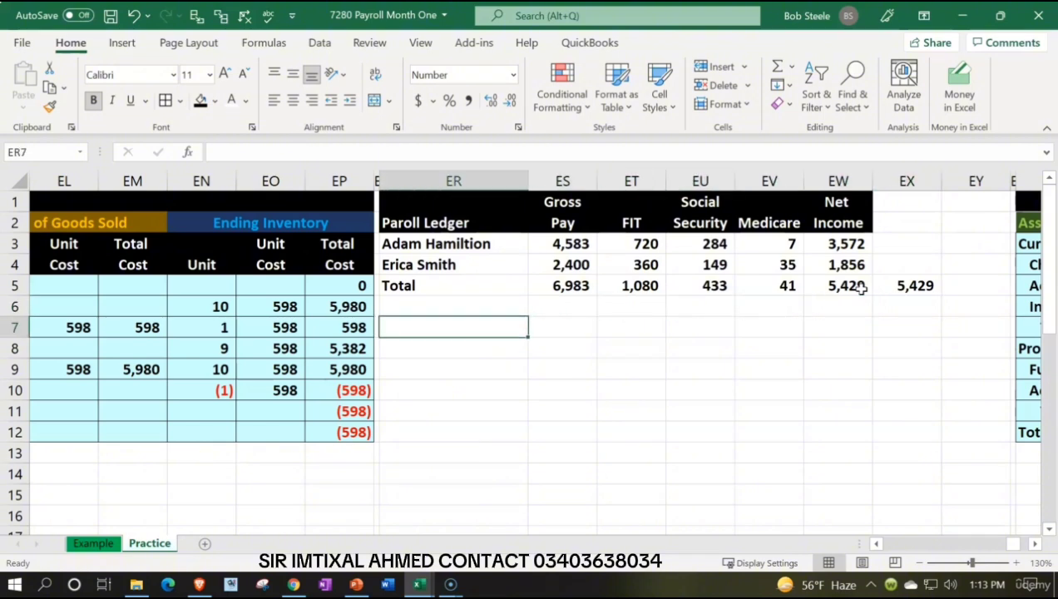
key("Down")
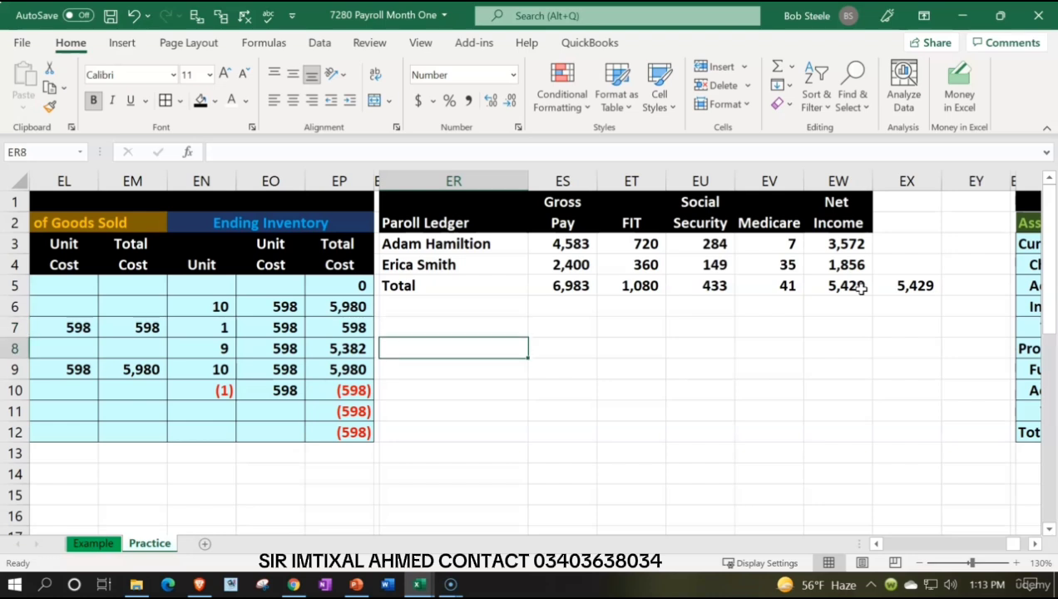
type("Emp")
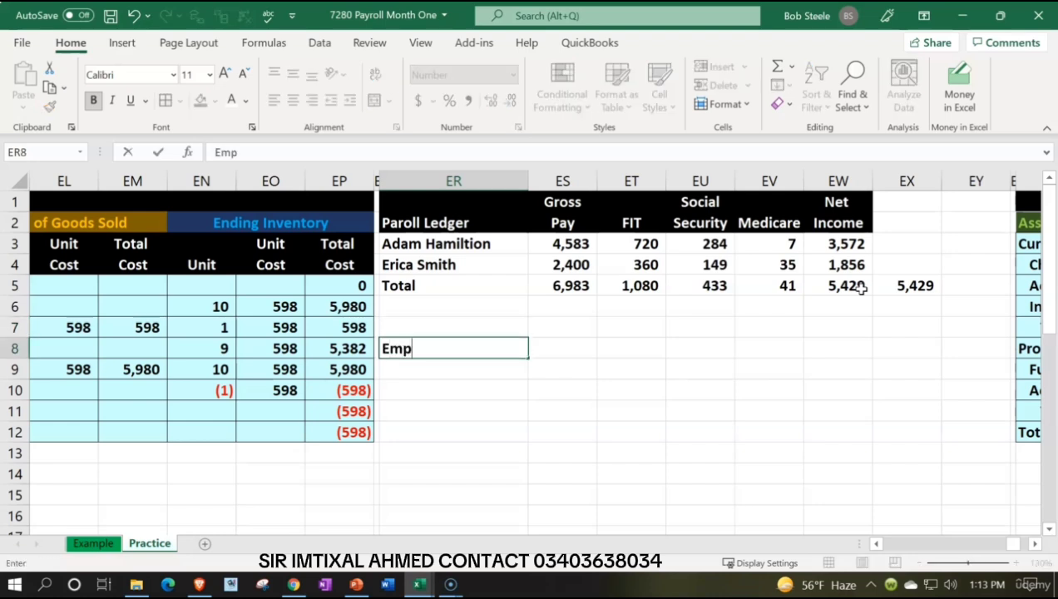
type("loyer Tax")
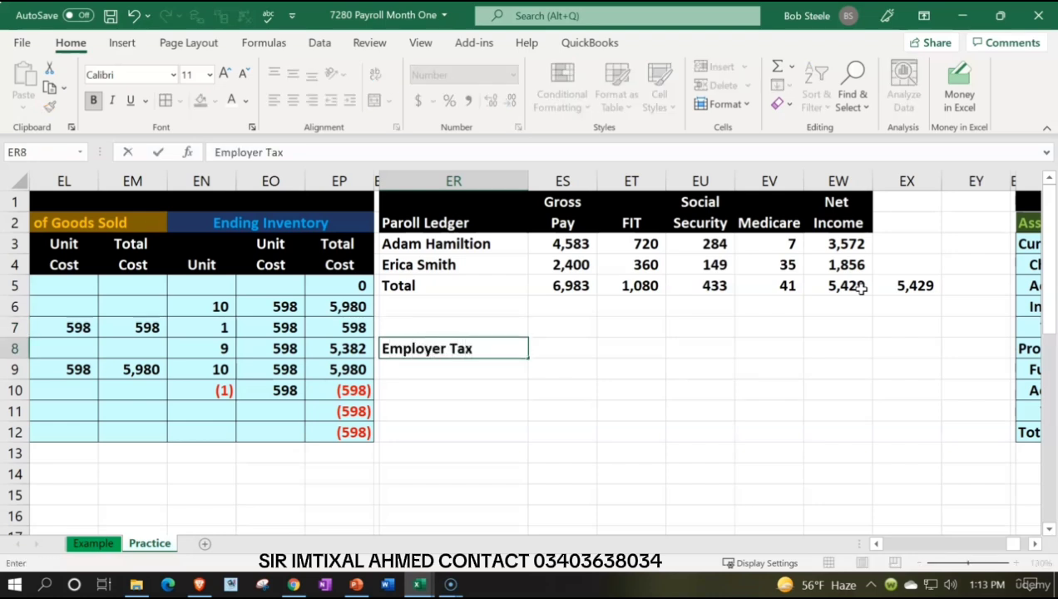
Step: Link the two-line Social Security heading in EU7:EU8 to the ledger headings in EU1 and EU2
key("Tab")
key("Right")
key("Right")
key("Up")
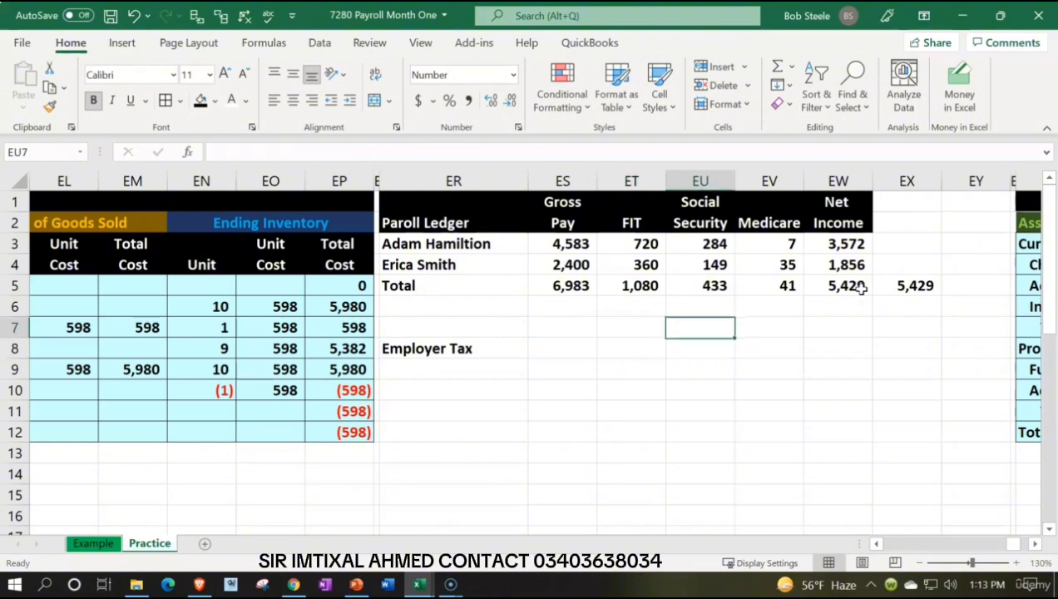
type("=")
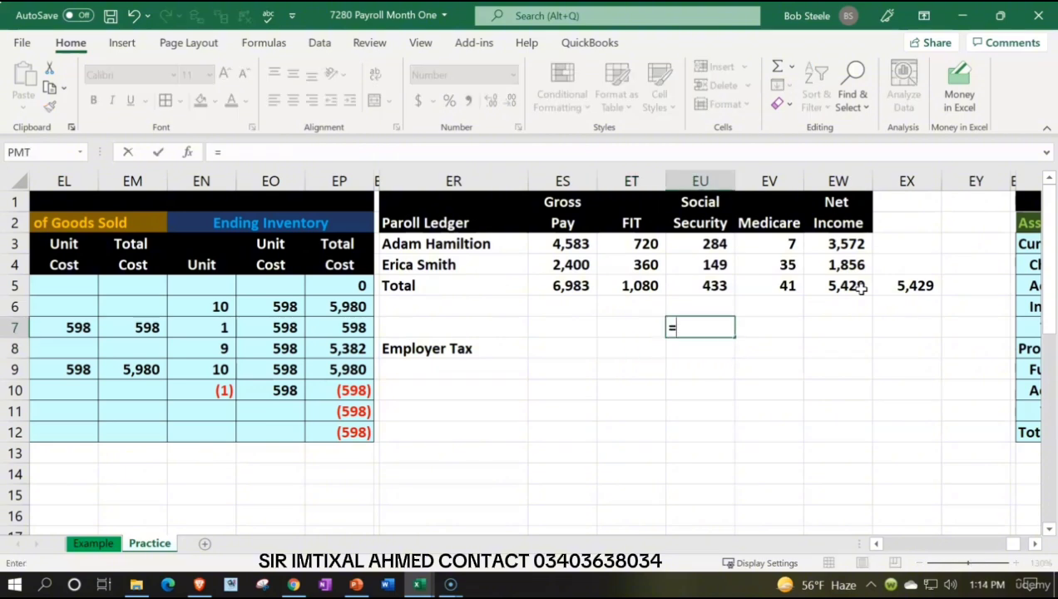
key("Up")
key("Up")
key("Up")
key("Up")
key("Up")
key("Up")
key("Return")
type("+")
key("Up")
key("Up")
key("Up")
key("Up")
key("Up")
key("Up")
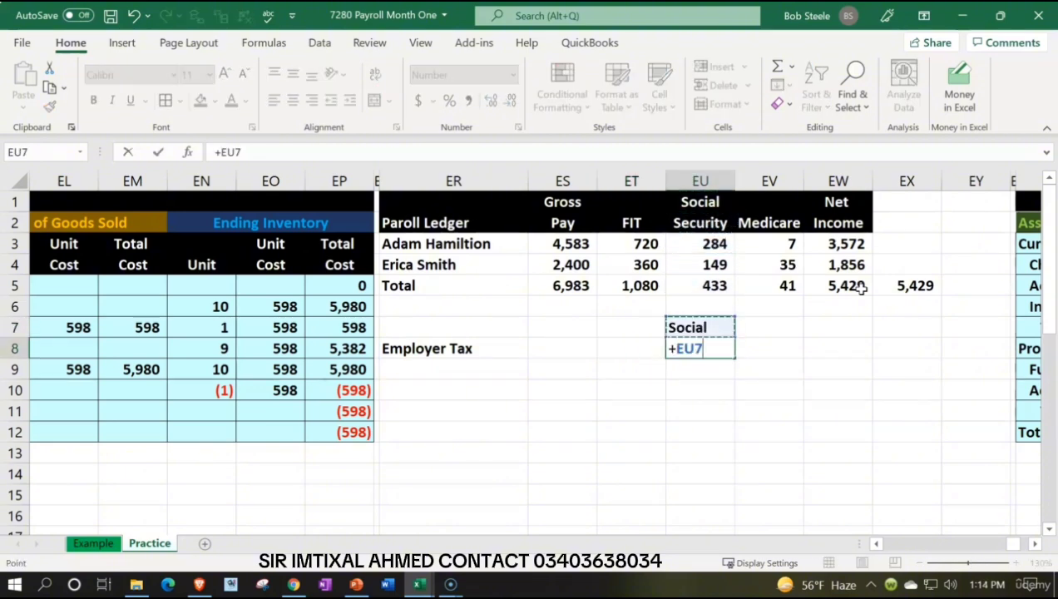
key("Tab")
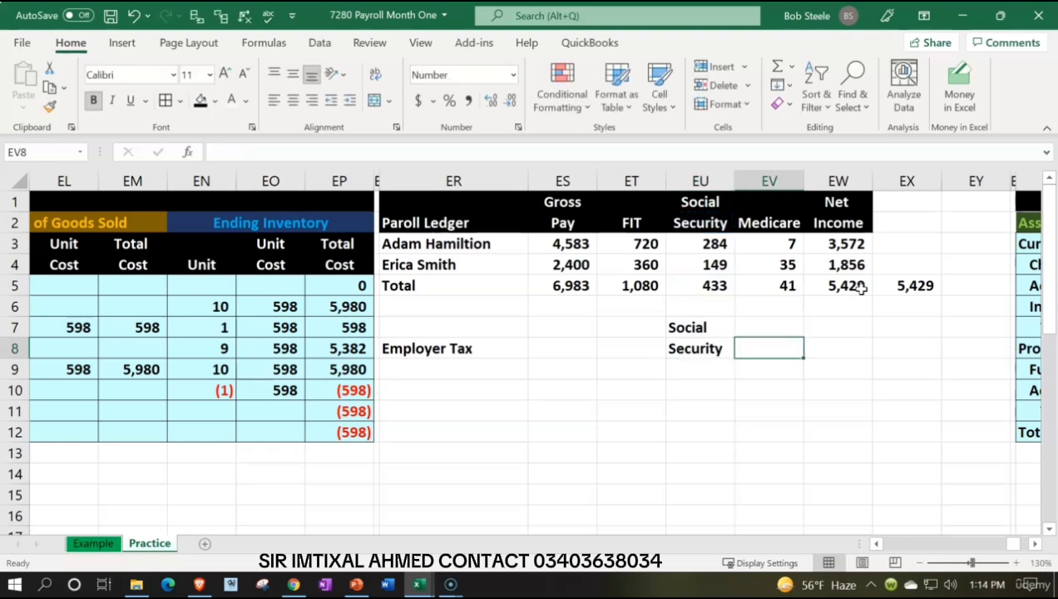
Step: Link EV8 to the ledger's Medicare heading and enter the heading Total in EW8
type("+")
key("Up")
key("Up")
key("Up")
key("Up")
key("Up")
key("Up")
key("Tab")
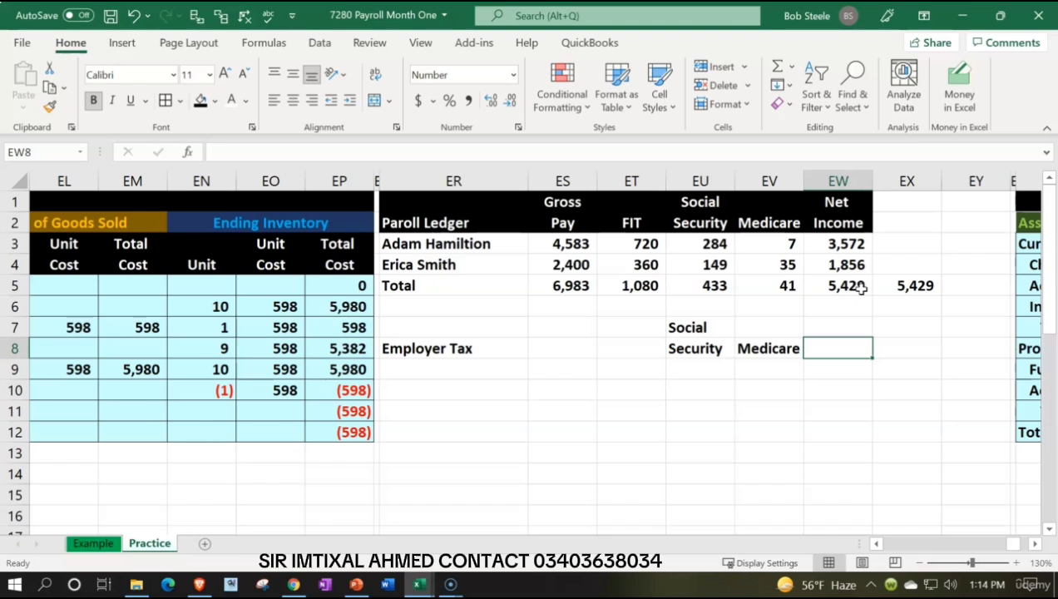
left_click(722, 330)
left_click(841, 353)
type("Total")
key("Return")
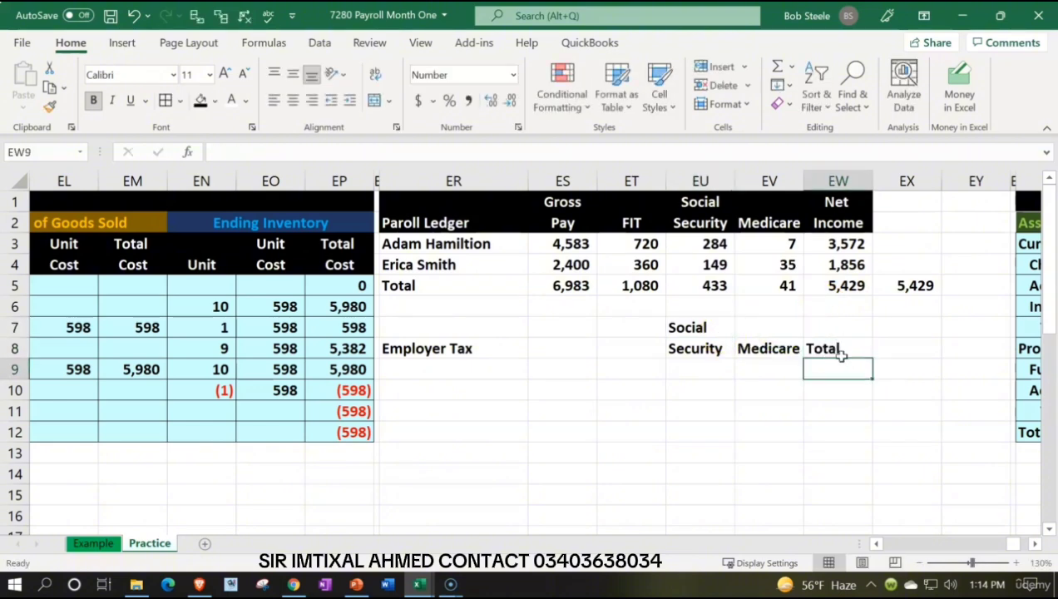
Step: Format the Employer Tax header block ER7:EW8 with black fill and white text, centering the headings in EU7:EW8
left_click_drag(713, 334, 806, 345)
left_click(201, 101)
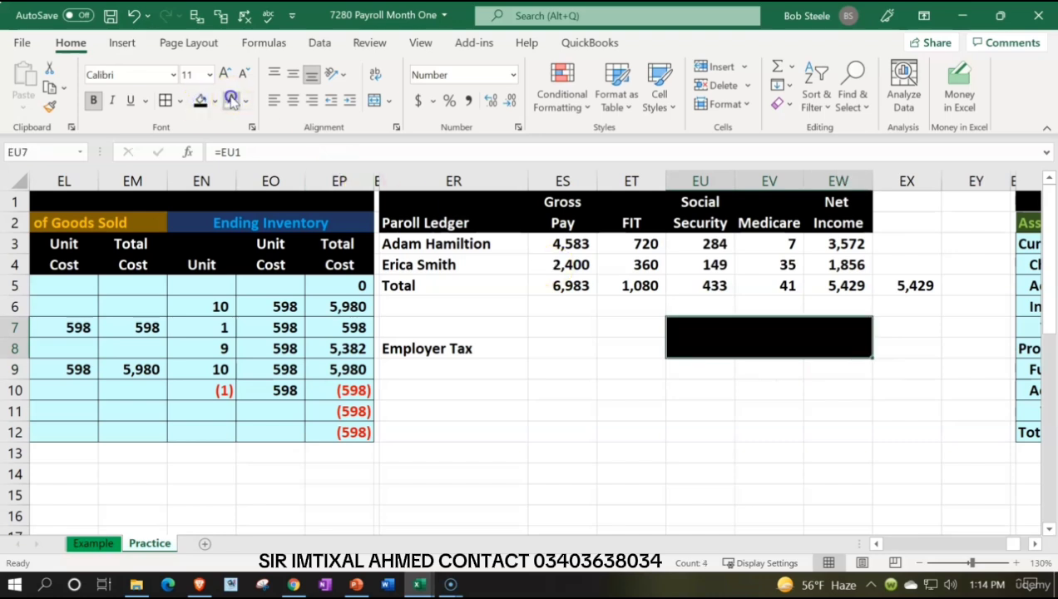
left_click(231, 101)
left_click(291, 100)
left_click_drag(472, 321, 624, 355)
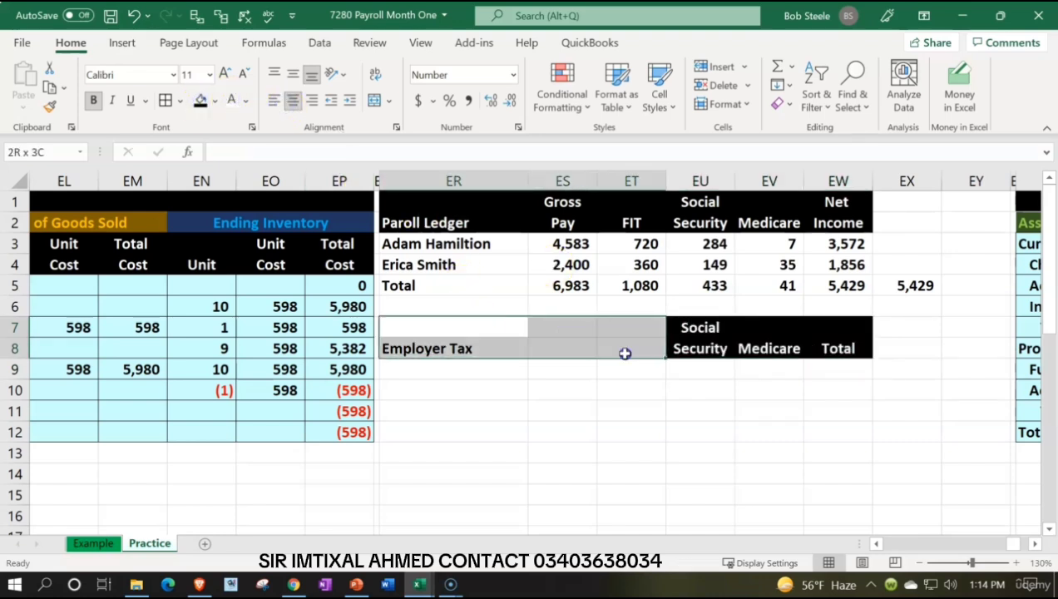
left_click(201, 100)
left_click(229, 100)
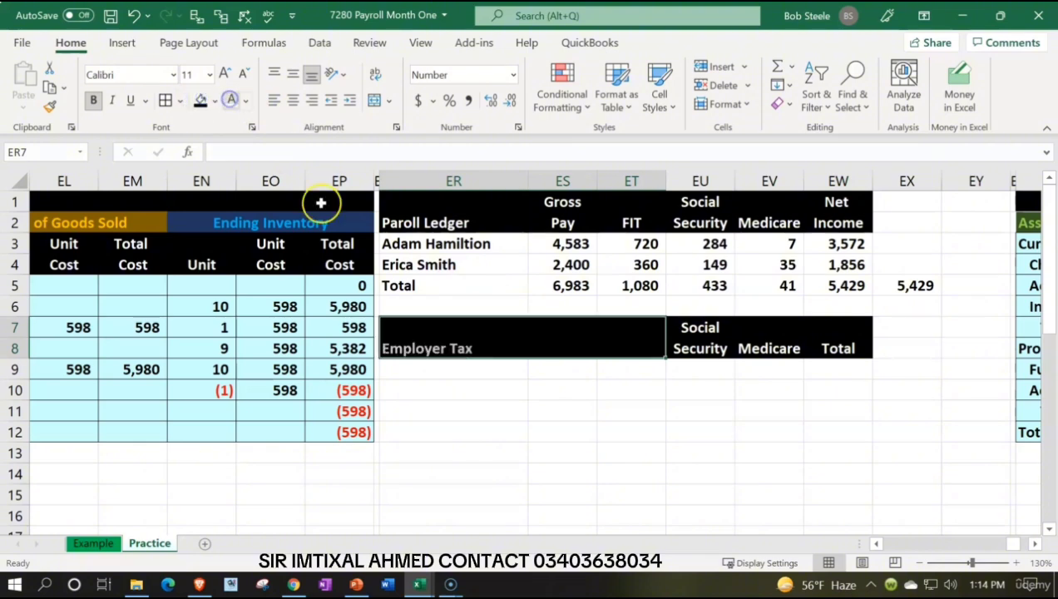
Step: Link ER9 and ER10 to the two employee names in the ledger, ER3 and ER4
left_click(460, 373)
type("=")
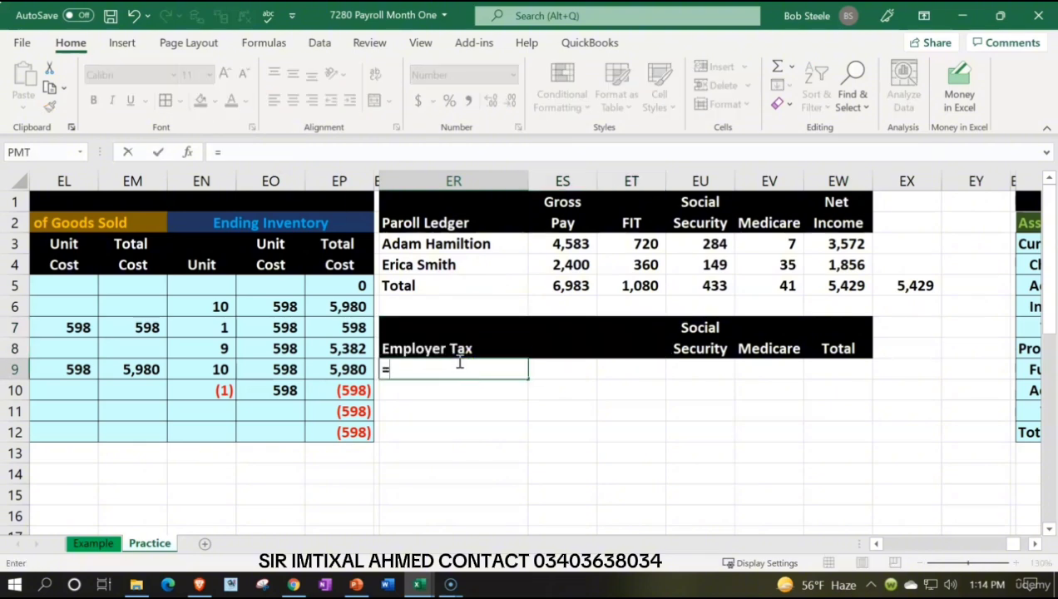
key("Up")
key("Up")
key("Up")
key("Up")
key("Up")
key("Up")
key("Return")
type("+")
key("Up")
key("Up")
key("Up")
key("Up")
key("Up")
key("Up")
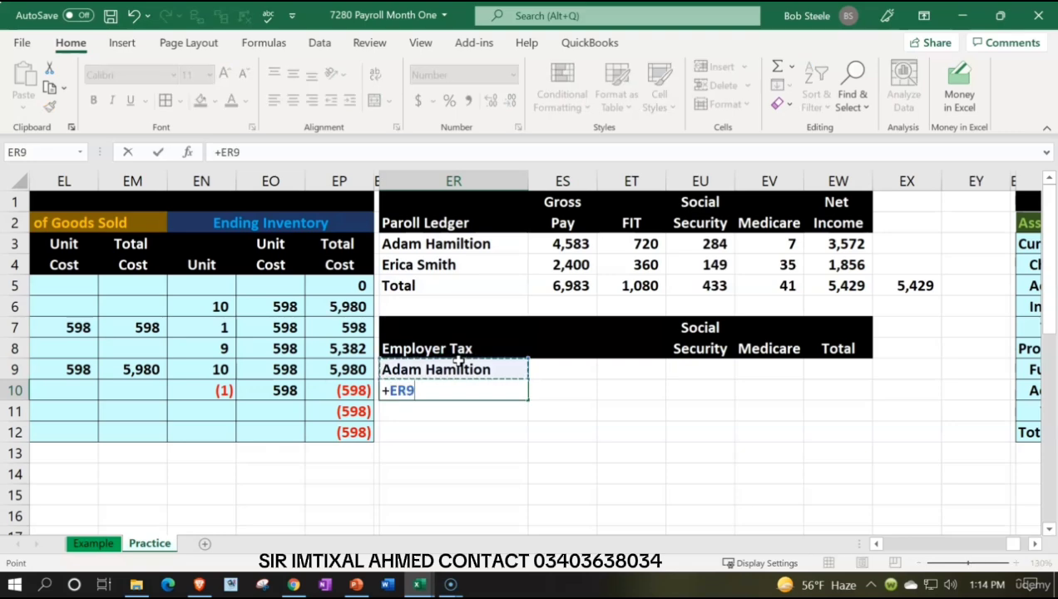
key("Return")
Step: Link the employer Social Security amounts in EU9:EU10 to the employee withholdings in EU3 and EU4
key("Right")
key("Right")
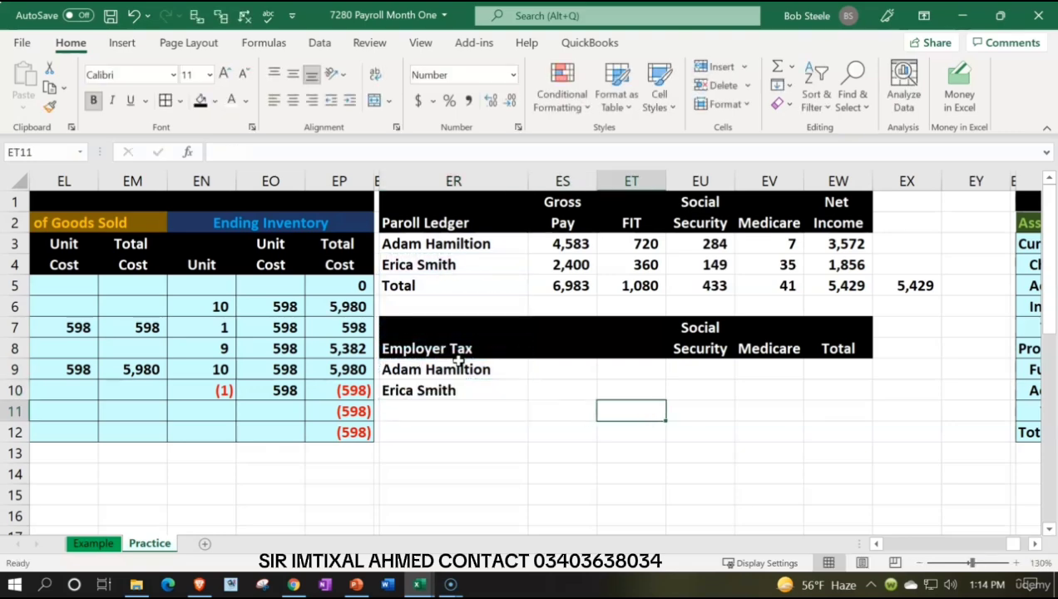
key("Up")
key("Up")
key("Right")
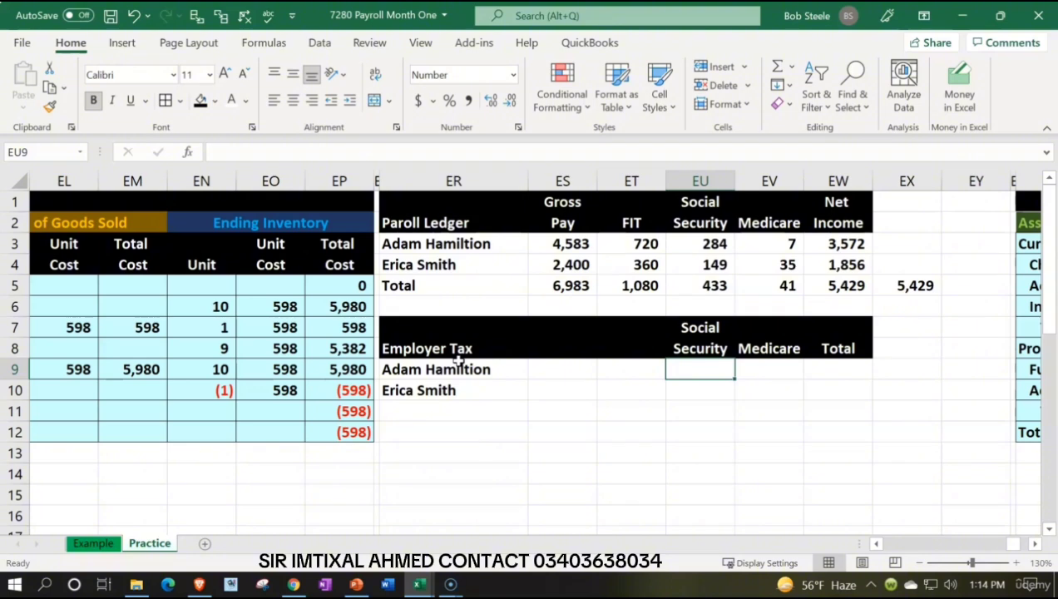
type("=")
key("Up")
key("Up")
key("Up")
key("Up")
key("Up")
key("Up")
key("Return")
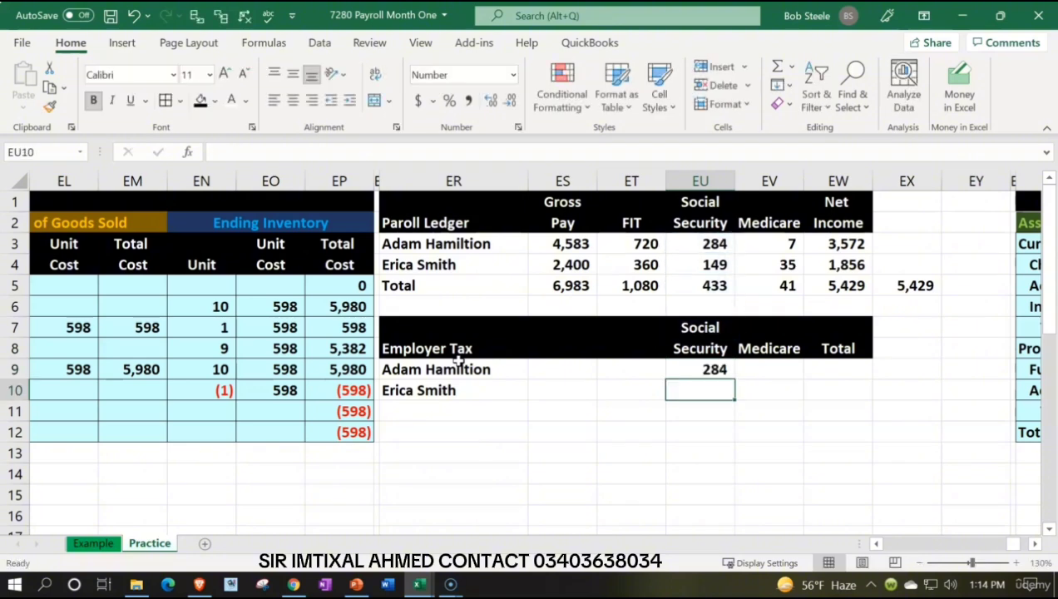
type("+")
key("Up")
key("Up")
key("Up")
key("Up")
key("Up")
key("Return")
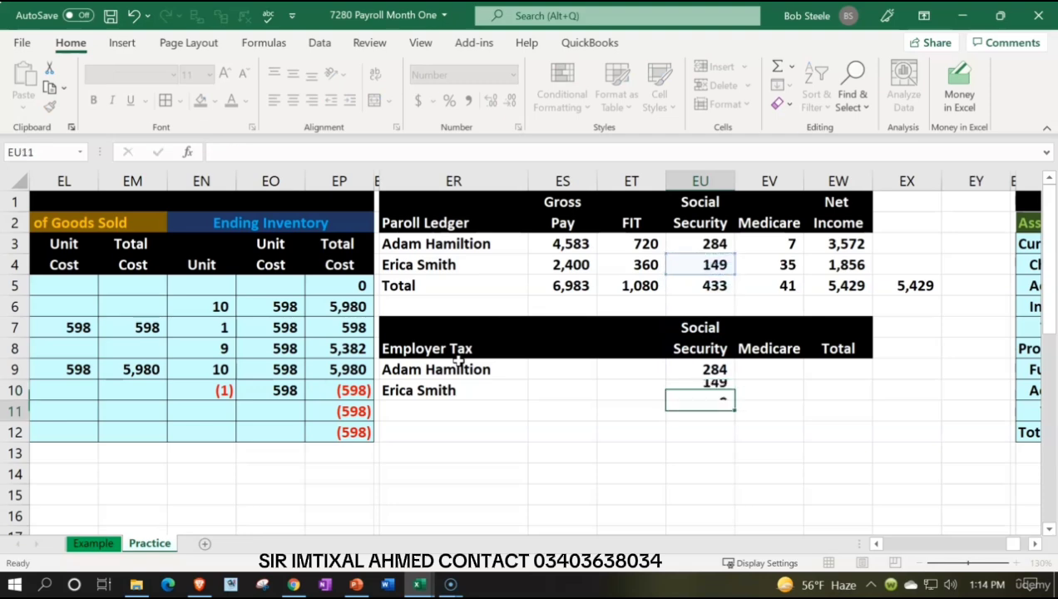
Step: Link the employer Medicare amounts in EV9:EV10 to the employee withholdings in EV3 and EV4
key("Right")
key("Up")
key("Up")
type("+")
key("Up")
key("Up")
key("Up")
key("Up")
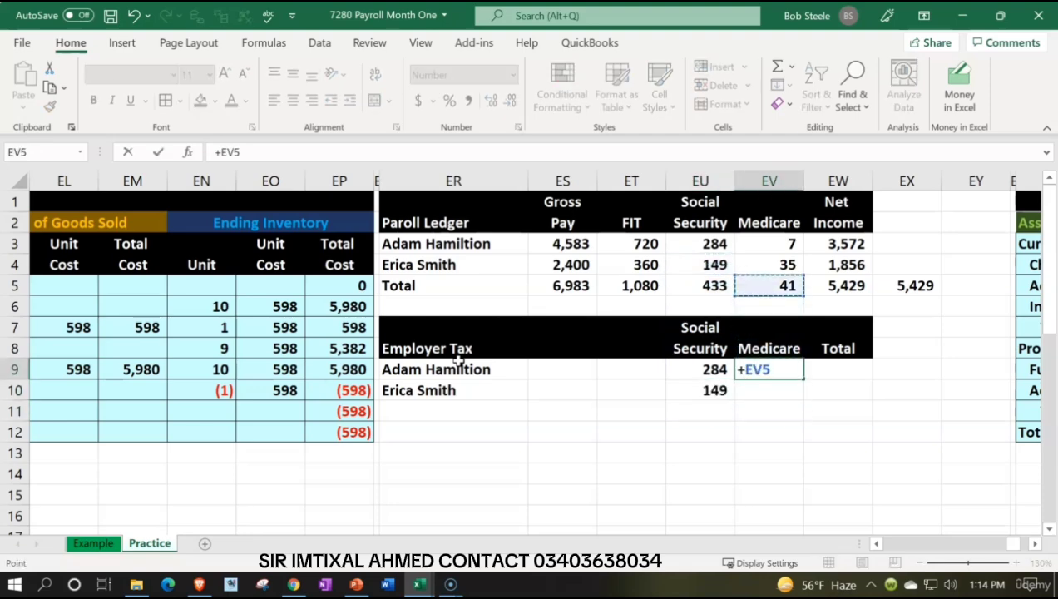
key("Up")
key("Up")
key("Return")
type("+")
key("Up")
key("Up")
key("Up")
key("Up")
key("Up")
key("Up")
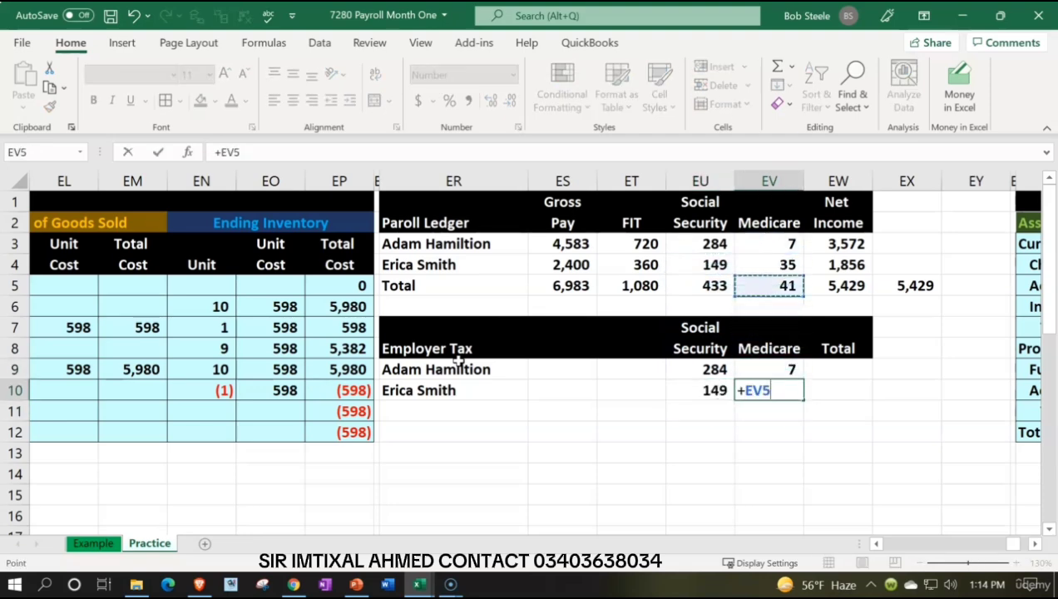
key("Return")
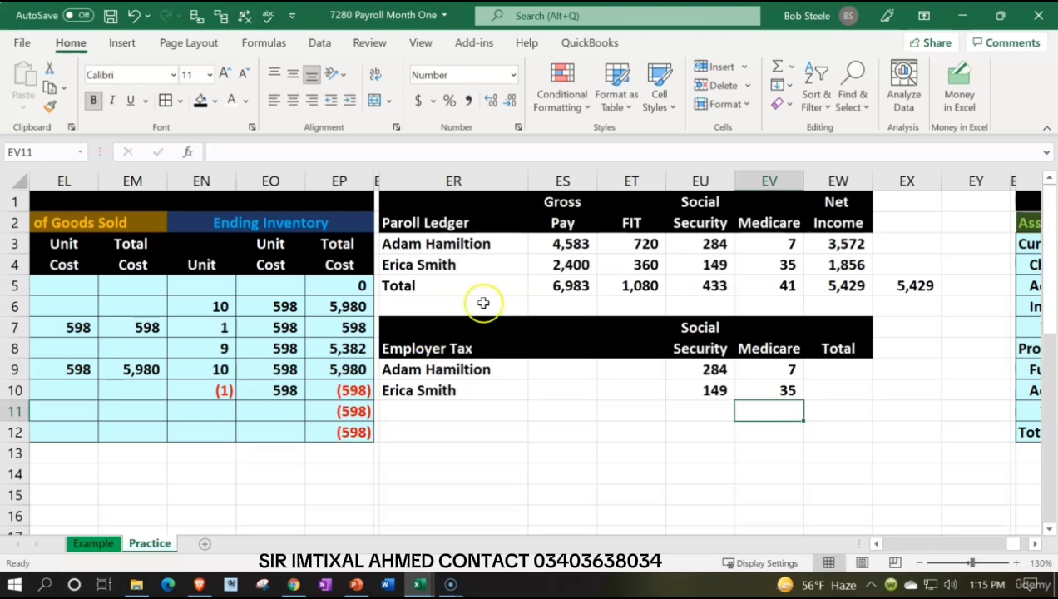
Step: Sum the first employee's employer Social Security and Medicare, EU9:EV9, in the Total column at EW9
left_click(562, 265)
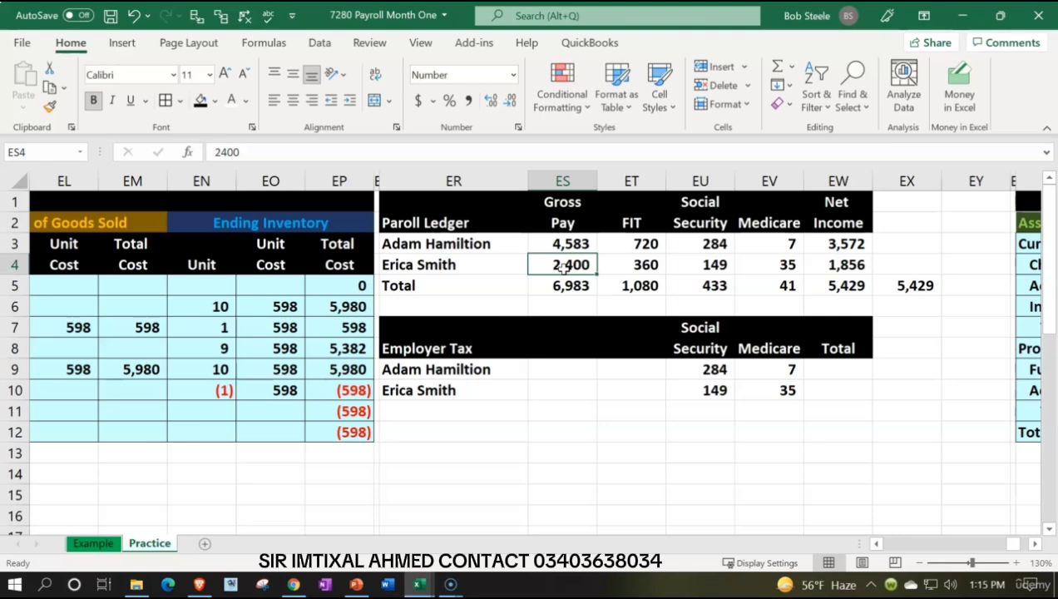
key("Down")
key("Down")
key("Down")
key("Down")
key("Down")
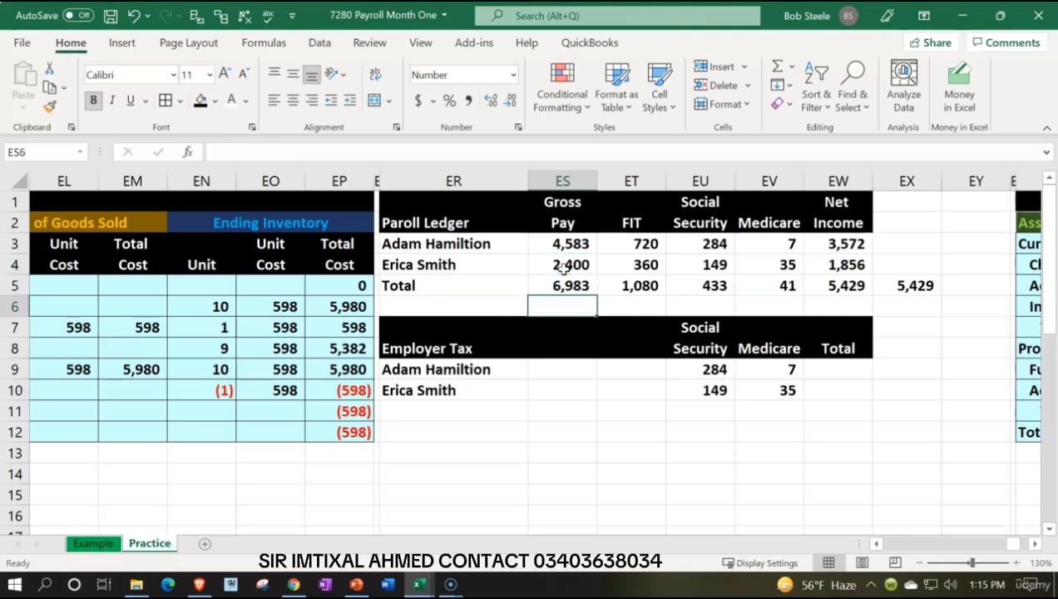
key("Right")
key("Right")
key("Right")
key("Right")
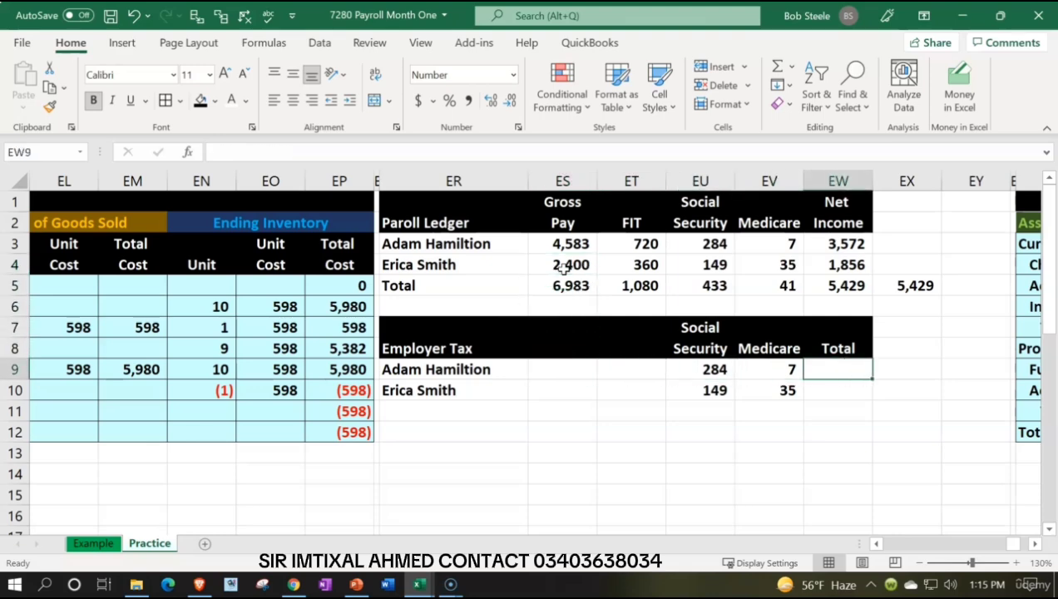
type("=sum(")
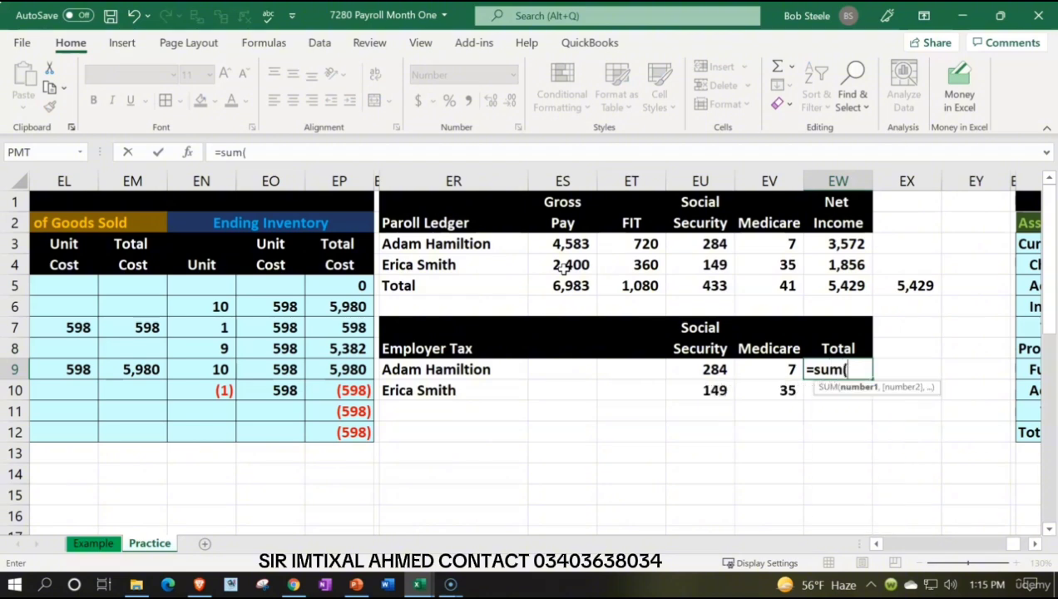
key("Left")
key("shift+Left")
key("Return")
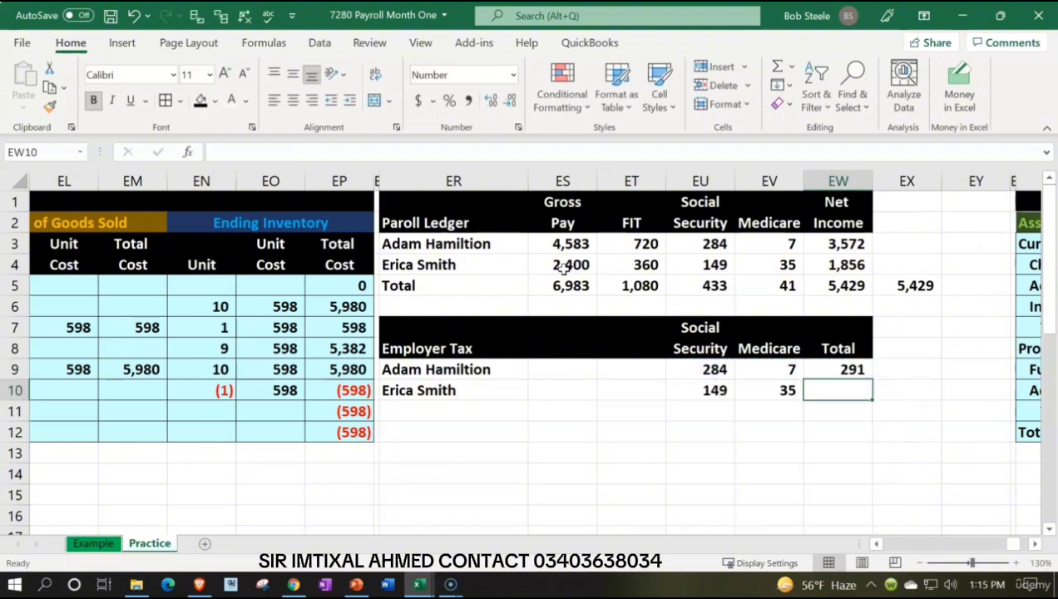
Step: Sum the second employee's employer Social Security and Medicare, EU10:EV10, in EW10
type("+sum(")
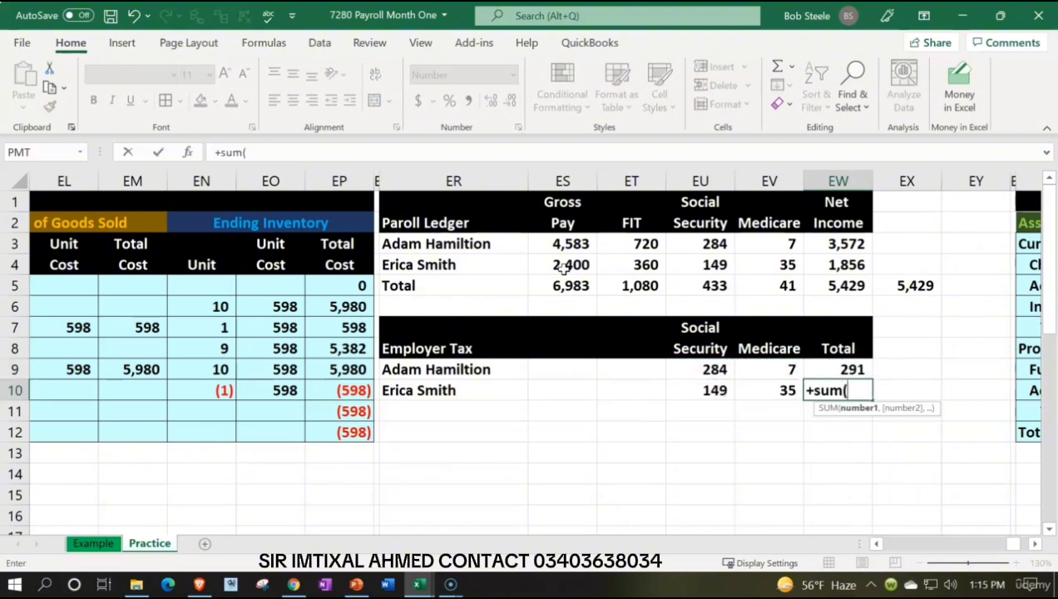
key("Left")
key("shift+Left")
key("Return")
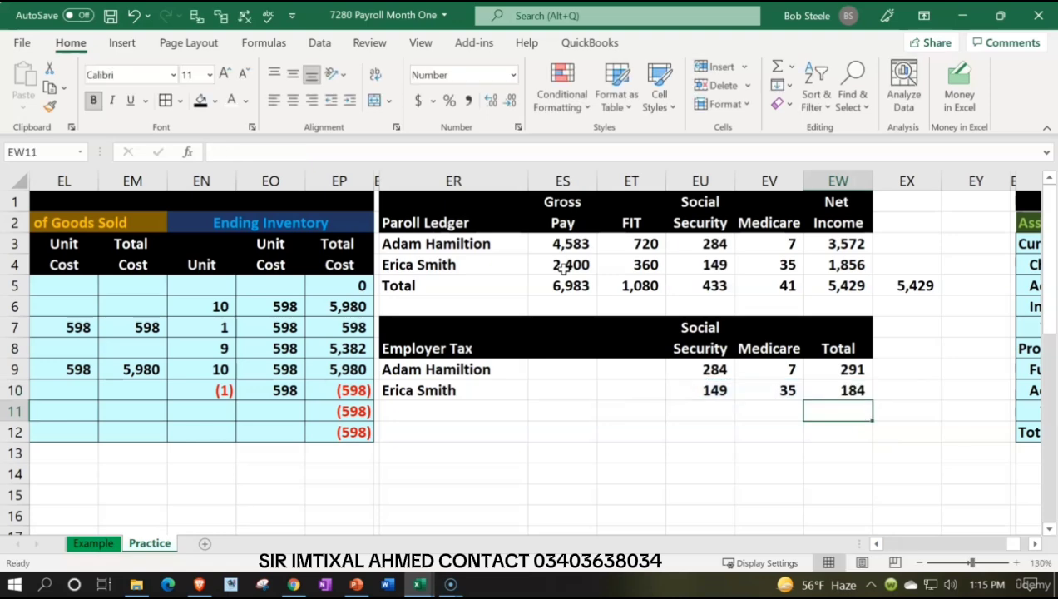
Step: Label row 11 of the Employer Tax table Total in ER11
key("Left")
key("Left")
key("Left")
key("Left")
key("Left")
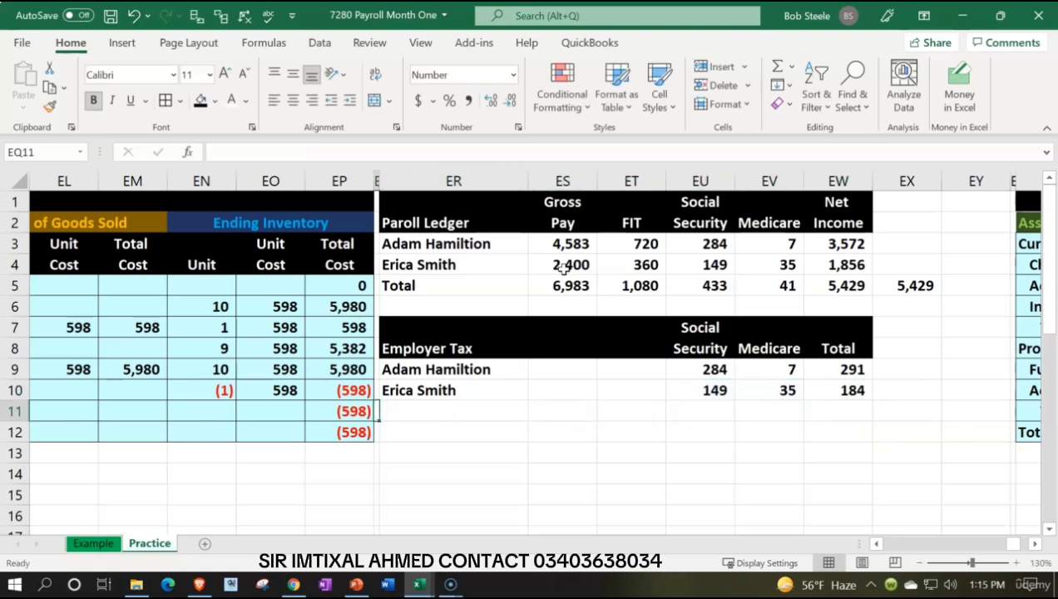
type("Total")
Step: Sum both employees' employer Social Security amounts, EU9:EU10, in EU11
key("Right")
key("Right")
key("Right")
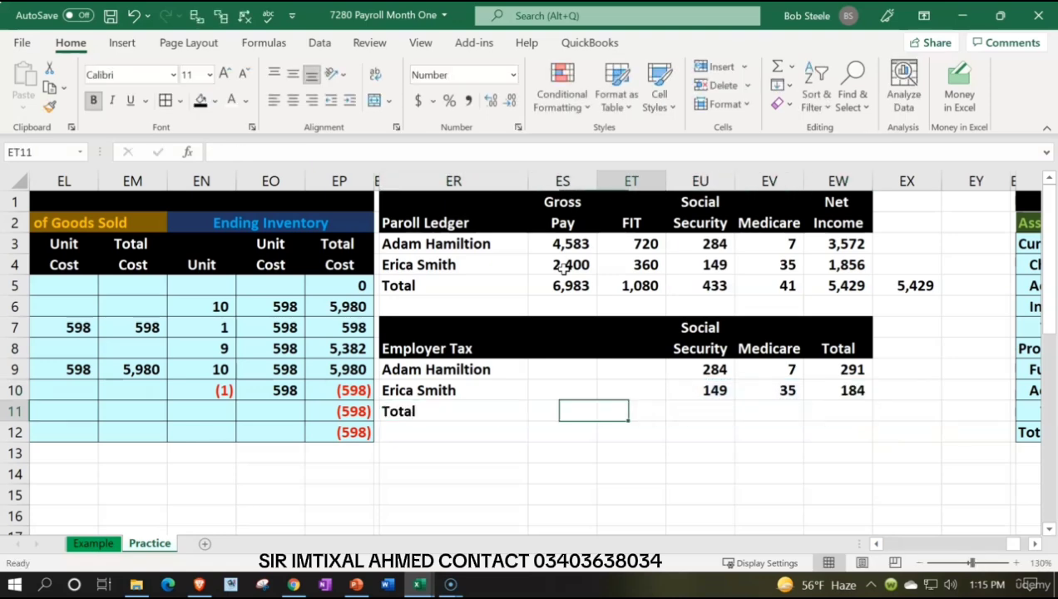
type("=sum(")
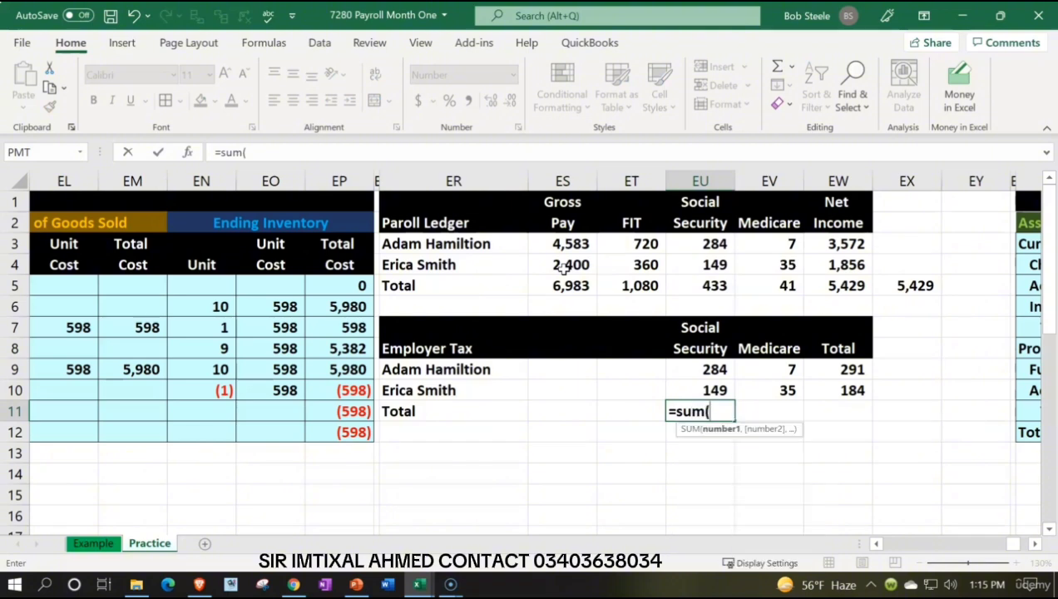
key("Up")
key("shift+Up")
key("Return")
key("Right")
key("Right")
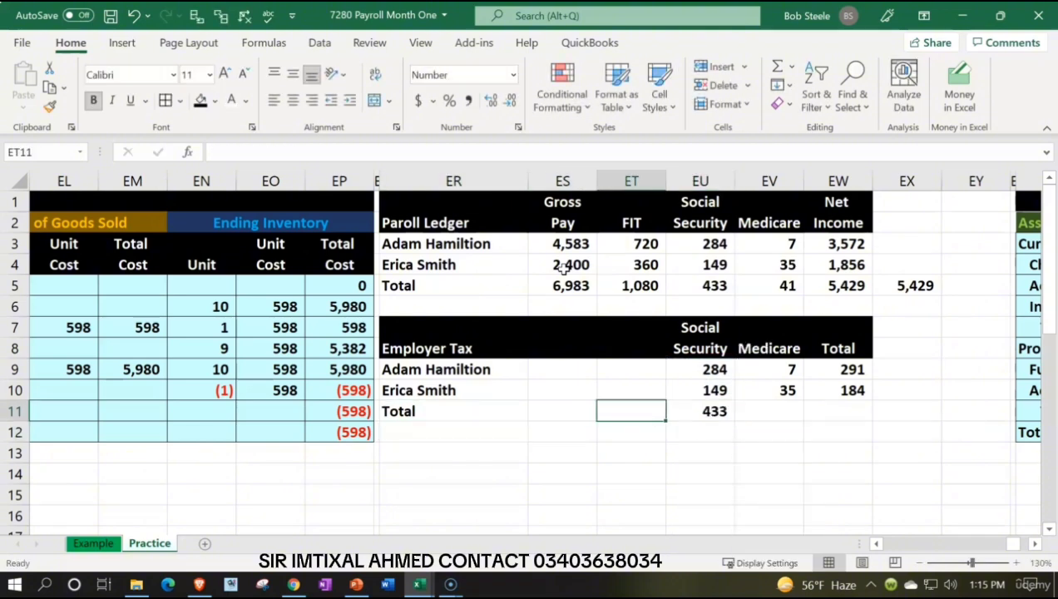
Step: Copy the employer Social Security total formula from EU11 across to EV11:EW11
key("Right")
key("Up")
key("ctrl+c")
key("Right")
key("shift+Right")
key("ctrl+v")
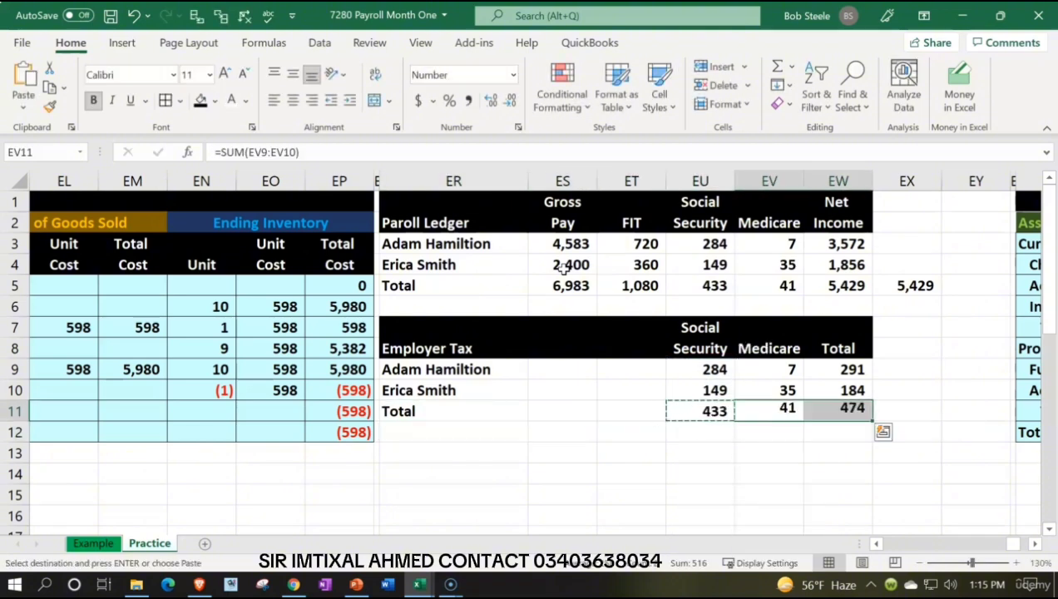
Step: Add a cross-check in EX11 that sums the employer Social Security and Medicare totals, EU11:EV11
key("Right")
key("Right")
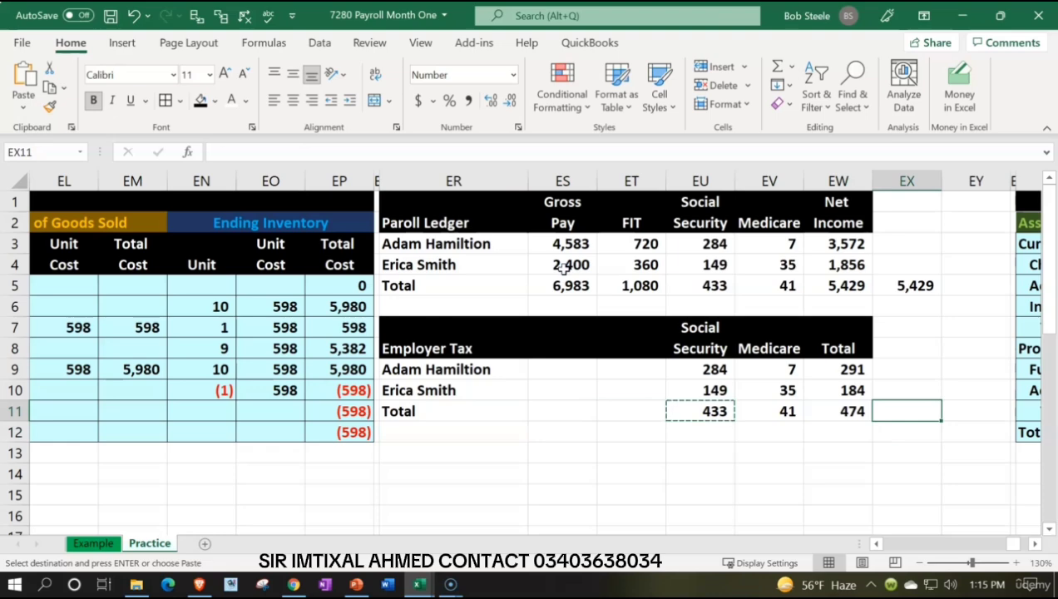
type("=sum(")
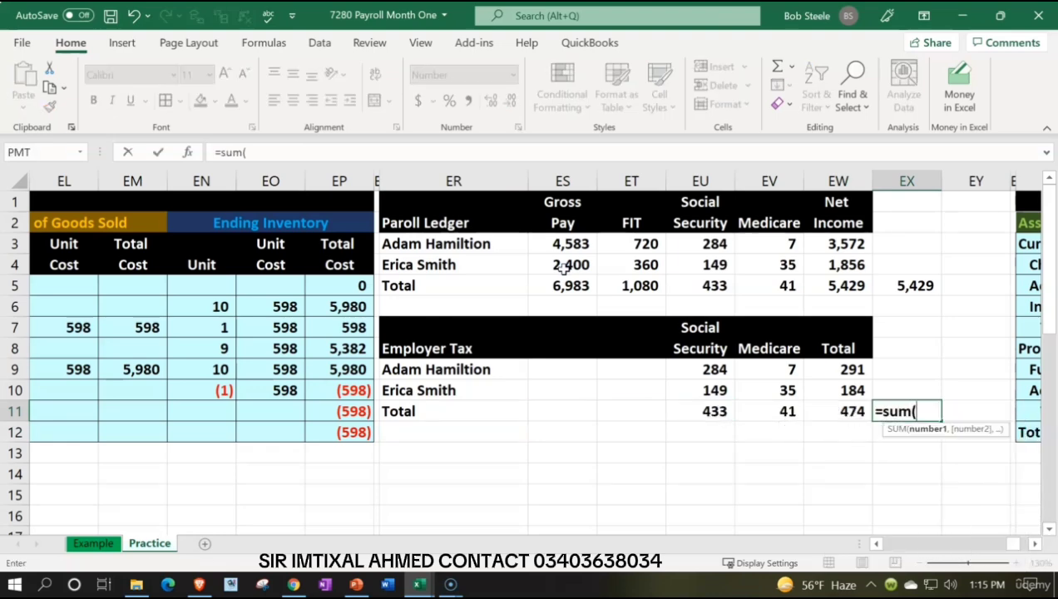
key("Left")
key("Left")
key("shift+Left")
key("ctrl+Return")
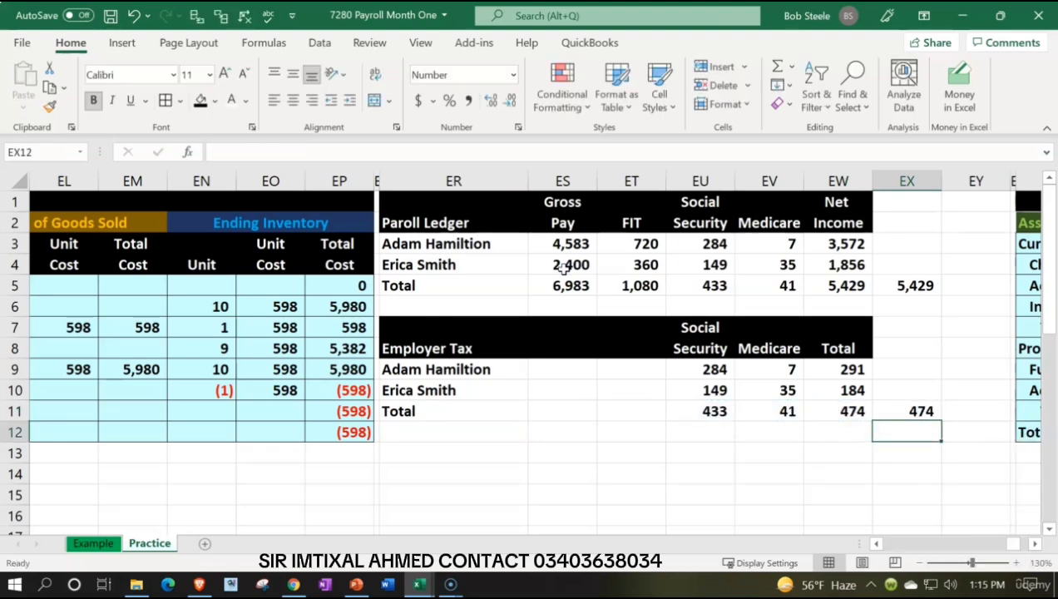
Step: Check the sum formulas in EW11 and EX11 and review the total rows of the payroll ledger and Employer Tax table
double_click(849, 409)
key("Return")
left_click(901, 409)
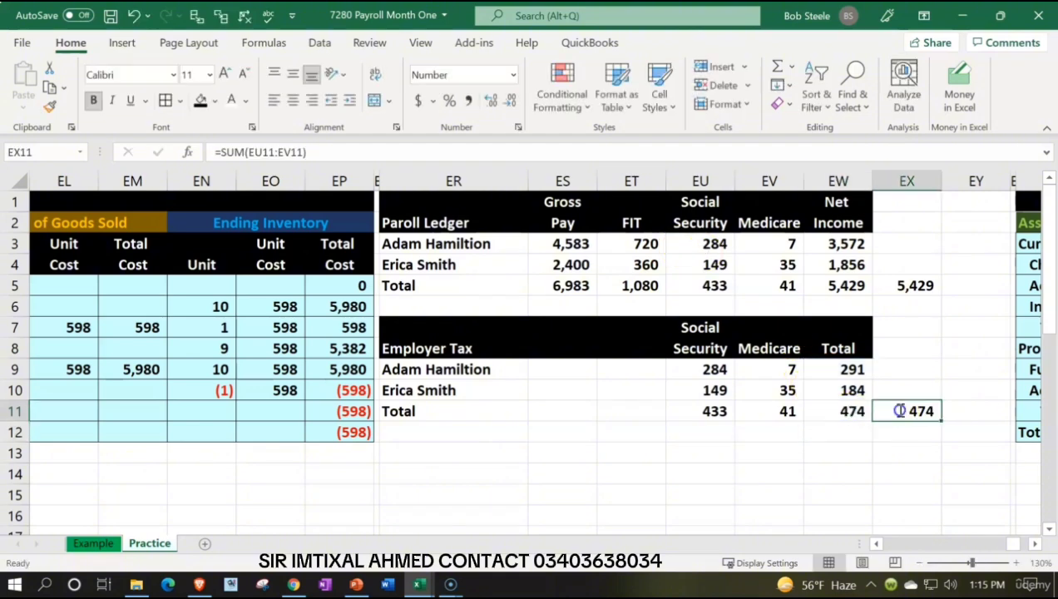
double_click(901, 409)
key("Return")
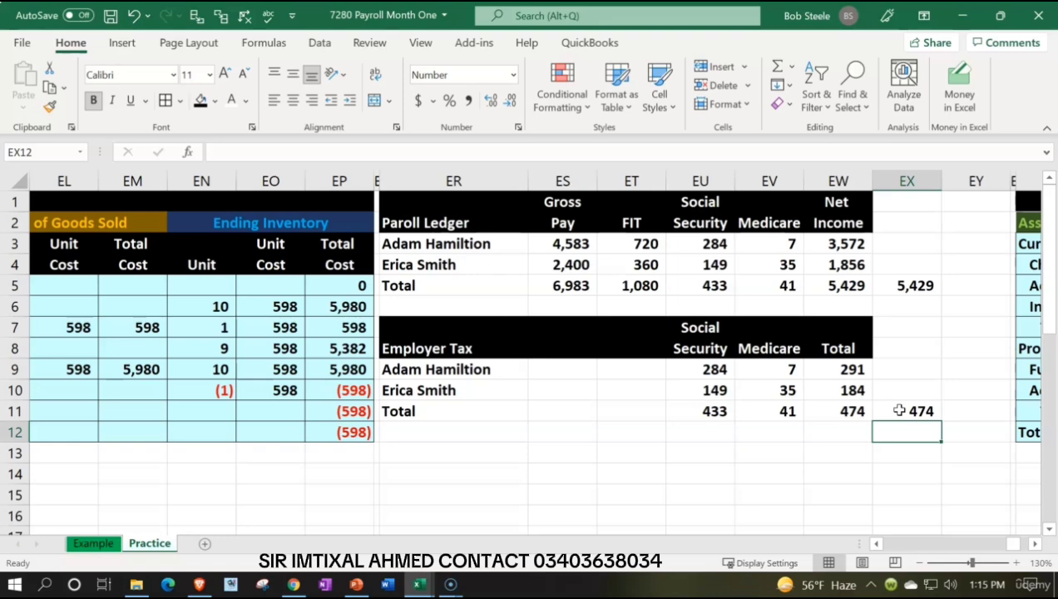
left_click(582, 285)
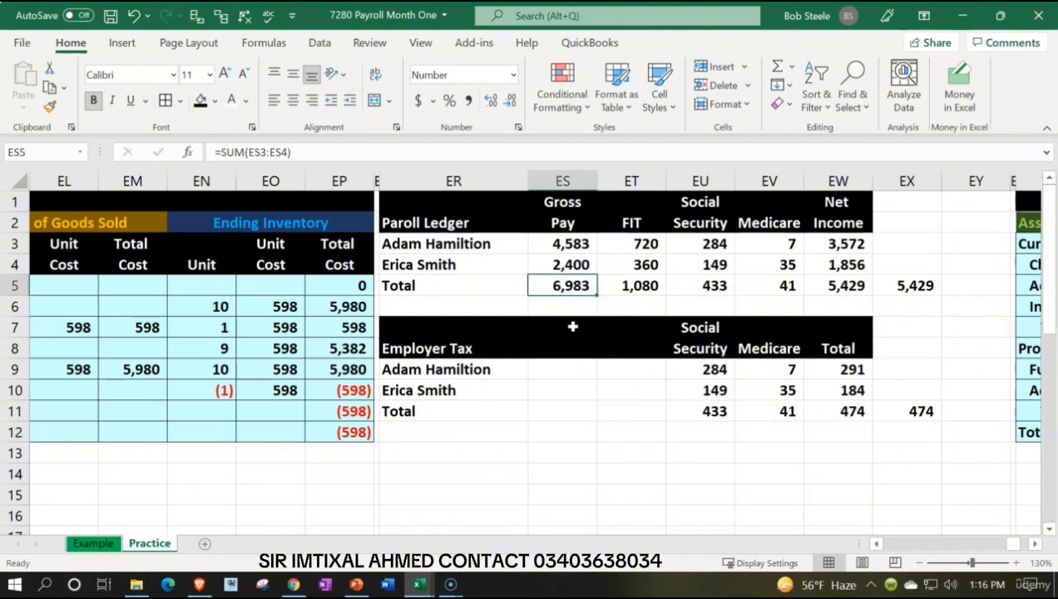
left_click(829, 285)
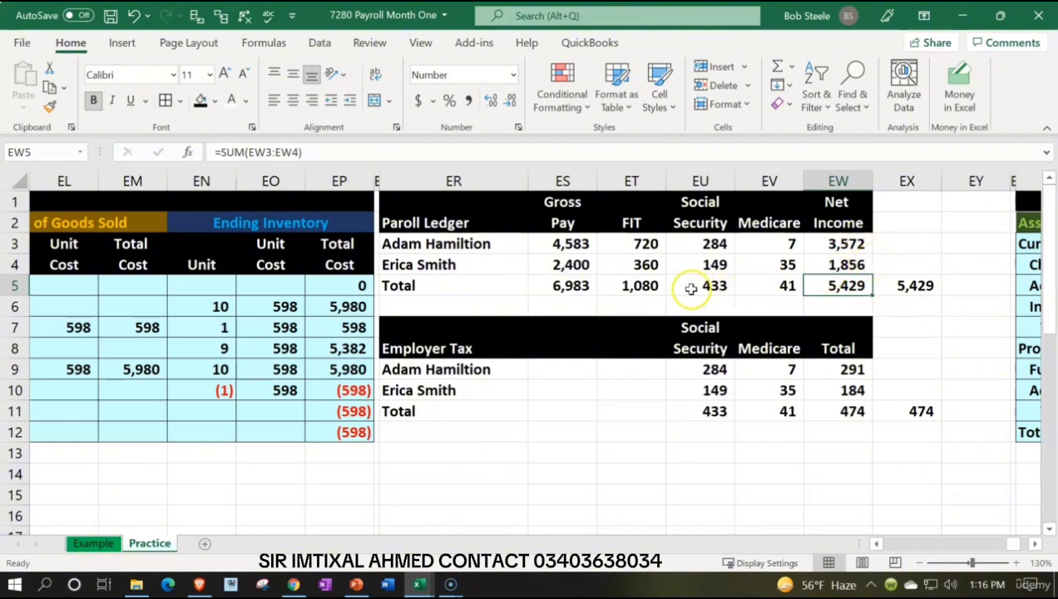
left_click(649, 285)
left_click_drag(649, 286, 746, 293)
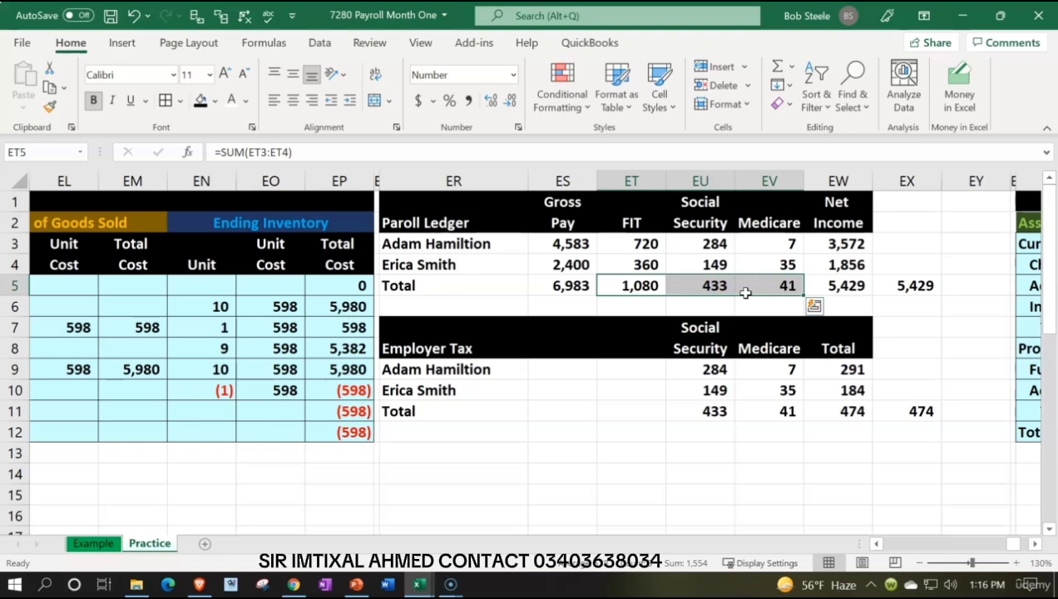
left_click(712, 408)
left_click_drag(789, 397, 813, 406)
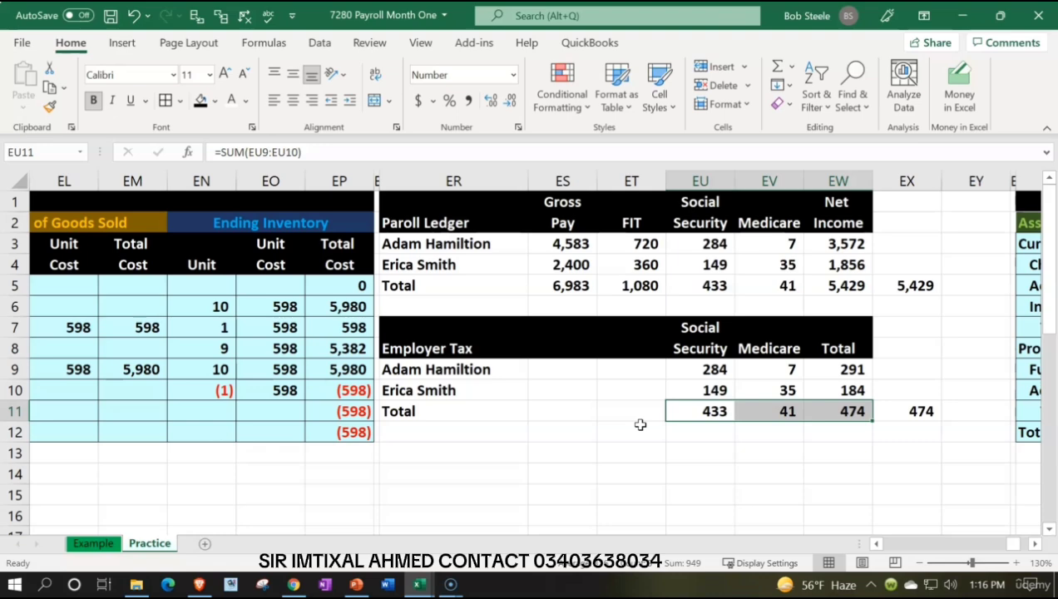
Step: Enter the table heading Payroll Liability in ER14, below the Employer Tax table
left_click(449, 451)
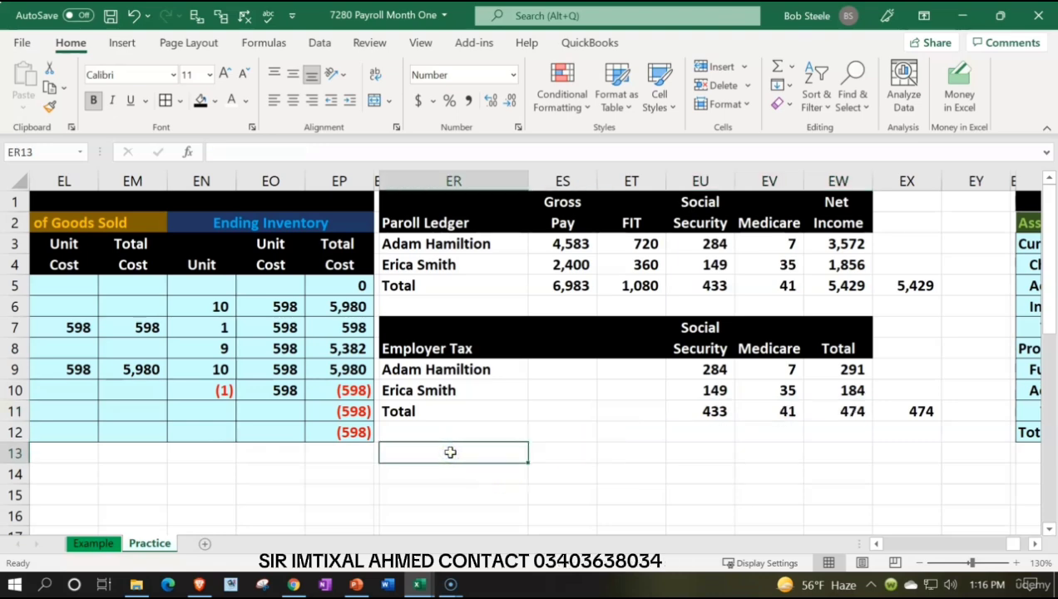
key("Down")
type("Pa")
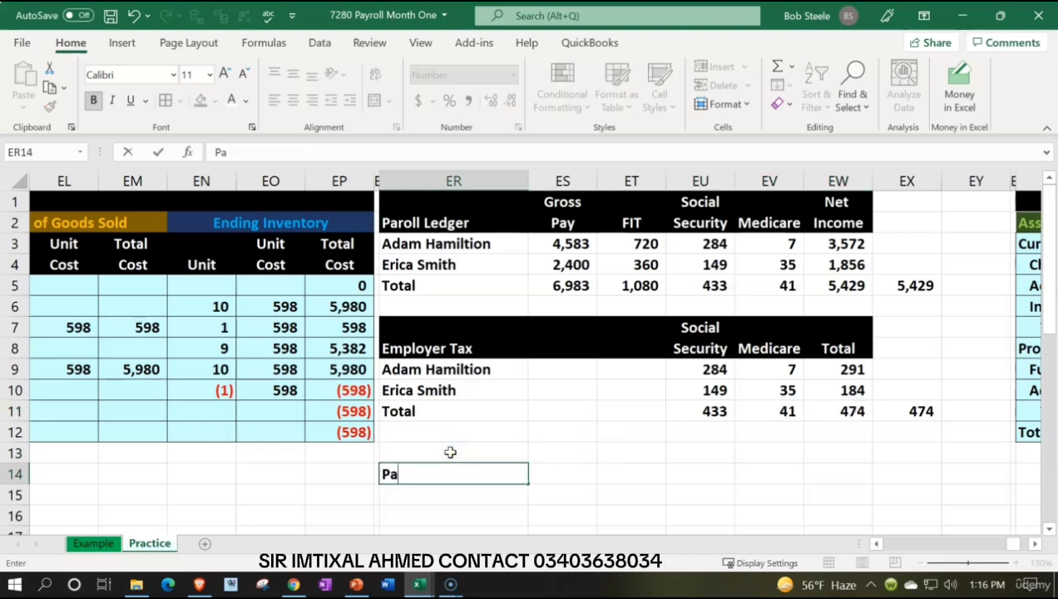
type("yroll Liability")
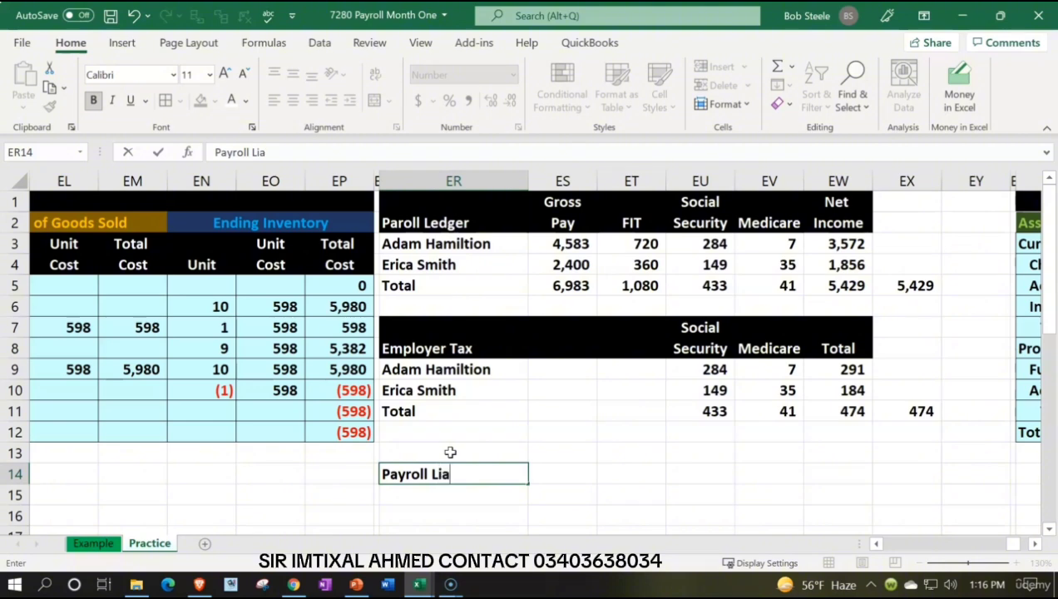
key("Tab")
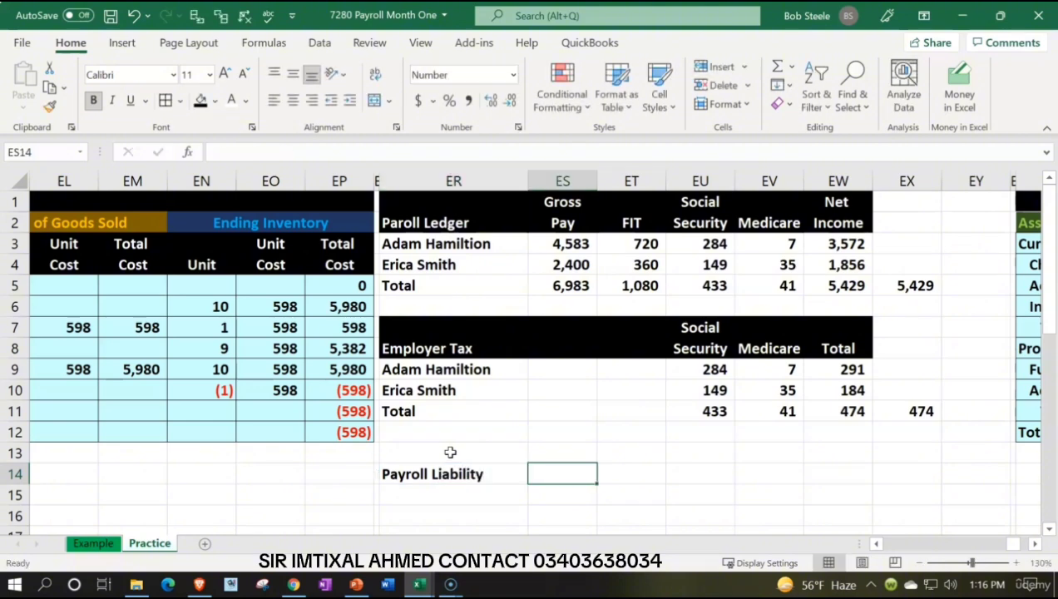
Step: Link ET14 to the FIT heading of the payroll ledger as the first liability column heading
key("Right")
type("=")
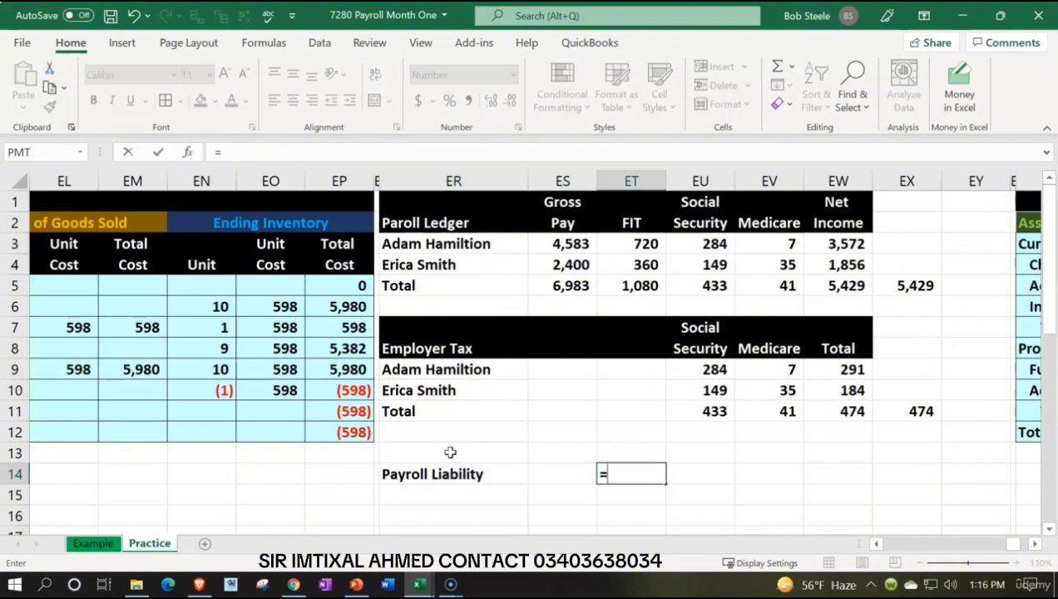
key("Up")
key("Up")
key("Up")
key("Up")
key("Up")
key("Up")
key("Up")
key("Up")
Step: Link EU13 and EU14 to the two-row Social Security heading of the Employer Tax table
key("Up")
key("Up")
key("Up")
key("Up")
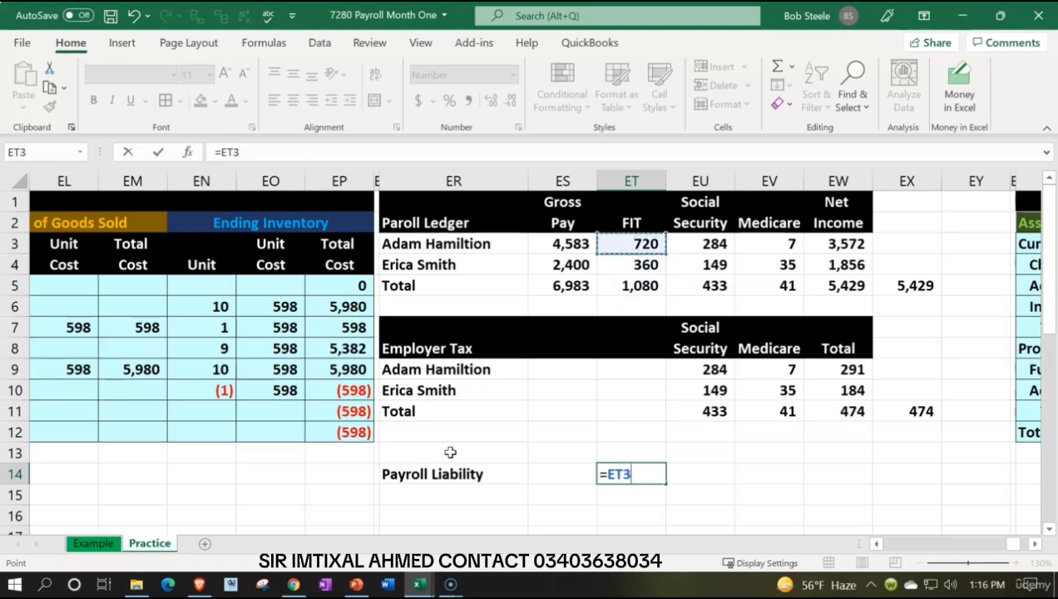
key("Tab")
key("Up")
type("+")
key("Up")
key("Up")
key("Up")
key("Up")
key("Up")
key("Up")
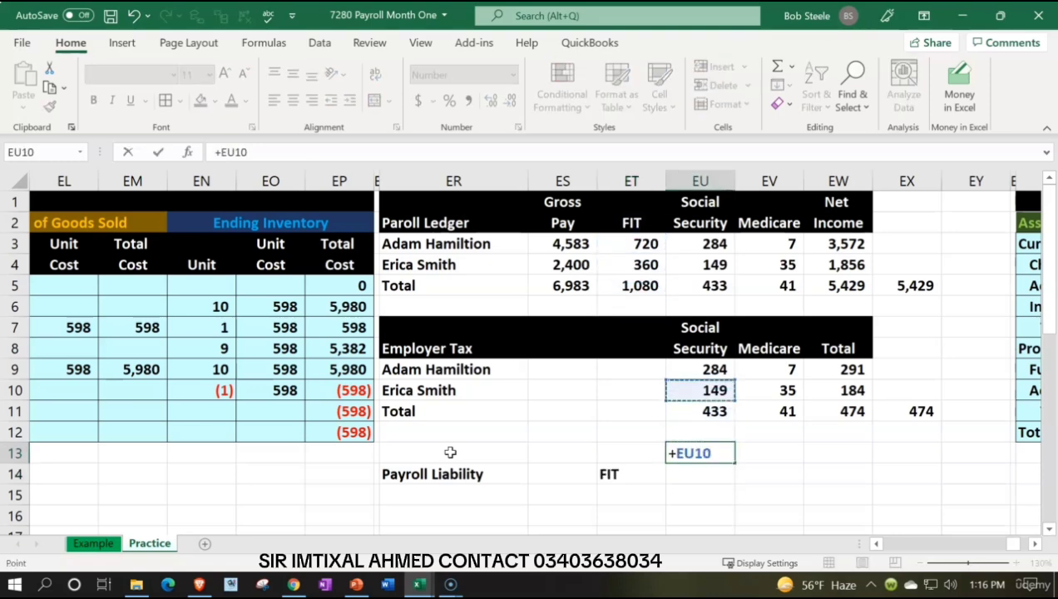
key("Return")
type("+")
Step: Link EV14 to the Employer Tax table's Medicare heading and enter the heading Total in EW14
key("Up")
key("Up")
key("Up")
key("Up")
key("Up")
key("Up")
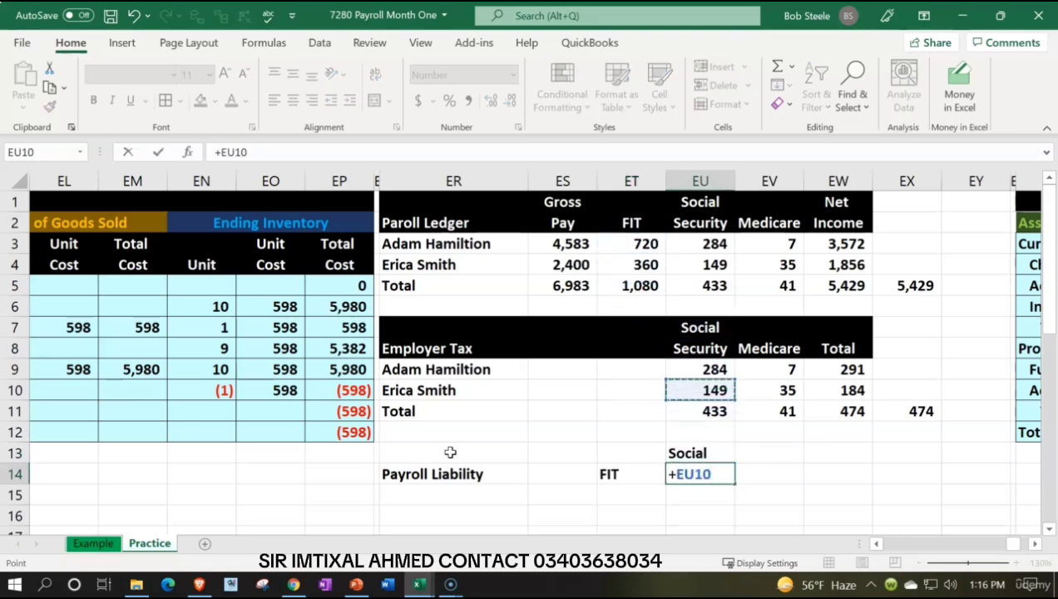
key("Tab")
type("+")
key("Up")
key("Up")
key("Up")
key("Up")
key("Up")
key("Up")
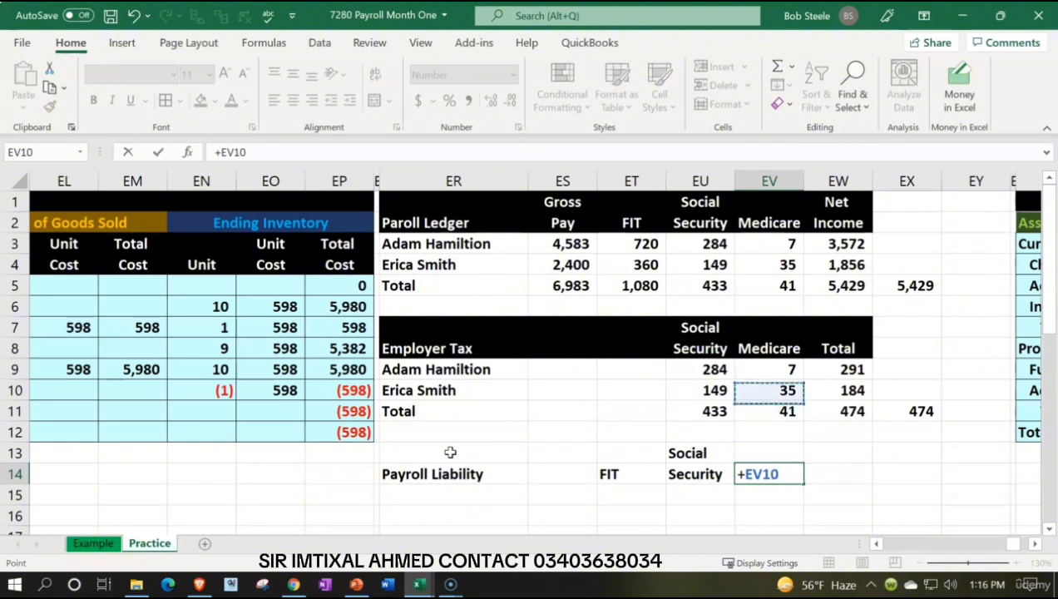
key("Tab")
type("Total")
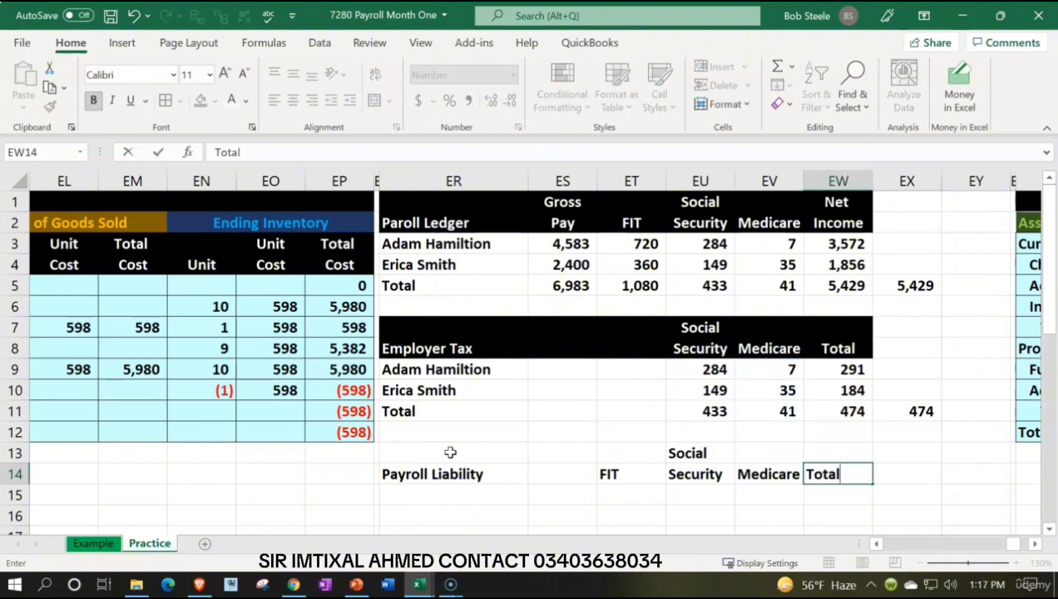
key("Return")
key("Up")
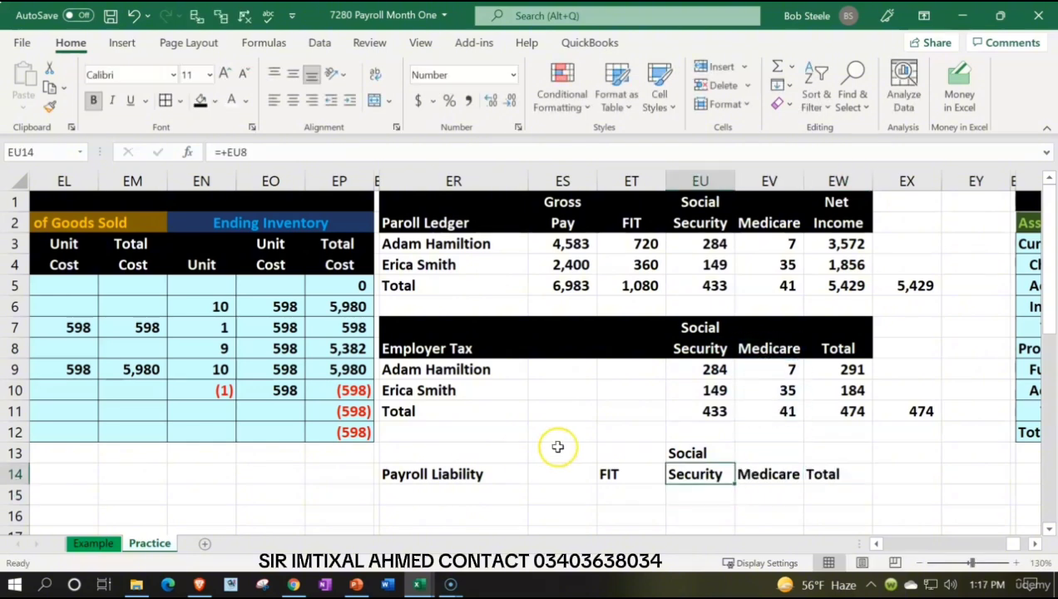
Step: Format the liability column headings in ET13:EW14 with black fill, white text and centered alignment
left_click(661, 450)
left_click_drag(661, 450, 827, 474)
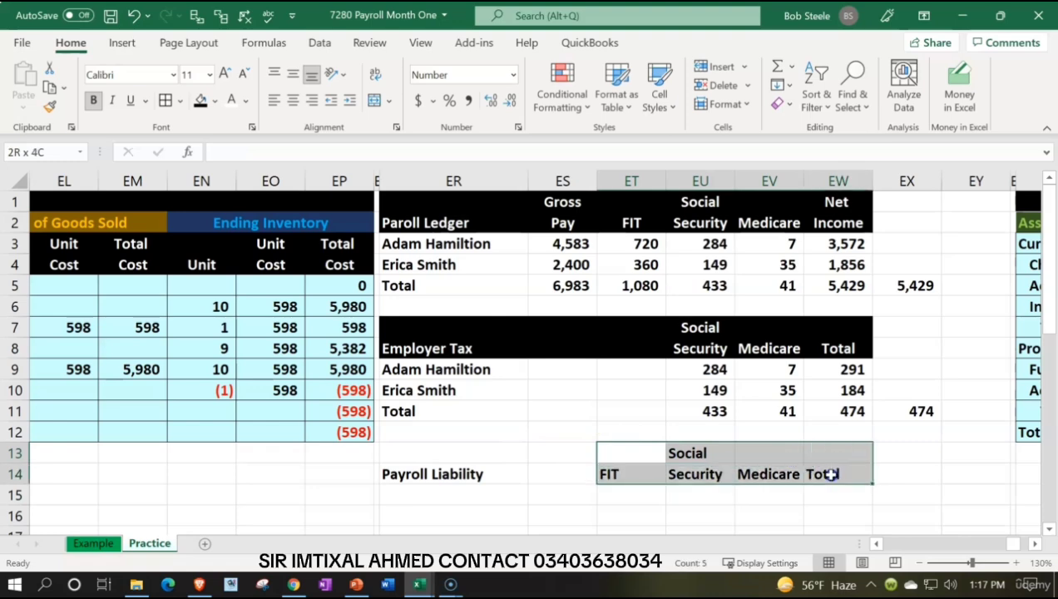
left_click(200, 100)
left_click(231, 99)
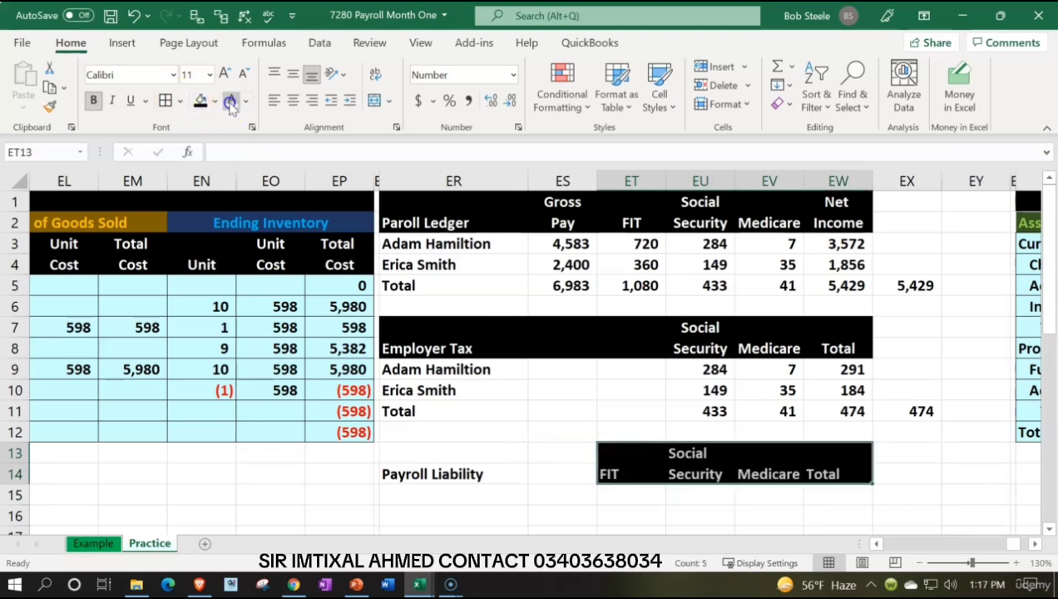
left_click(310, 104)
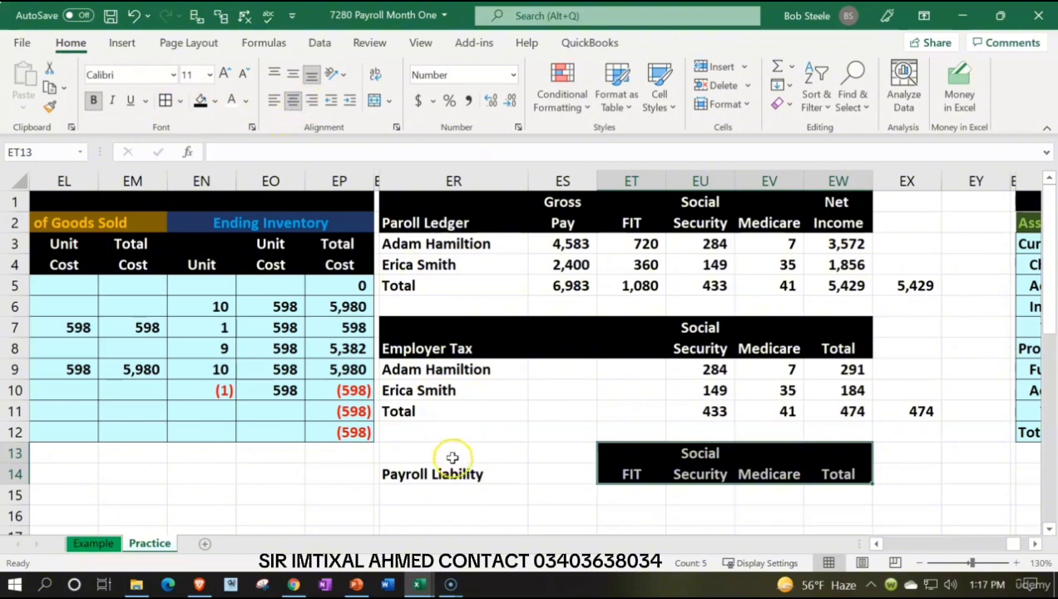
Step: Apply black fill and white text to ER13:ES14 to complete the Payroll Liability header
left_click(513, 462)
left_click_drag(513, 462, 553, 472)
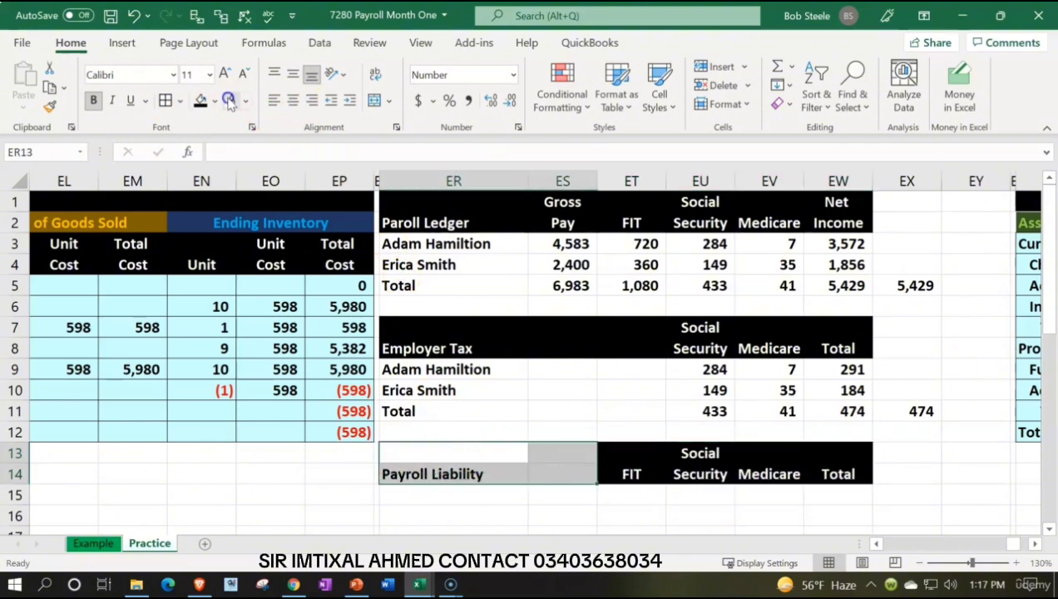
left_click(200, 101)
Step: Label row 15 of the Payroll Liability table Payroll liability in ER15
scroll(350, 267, "down", 1)
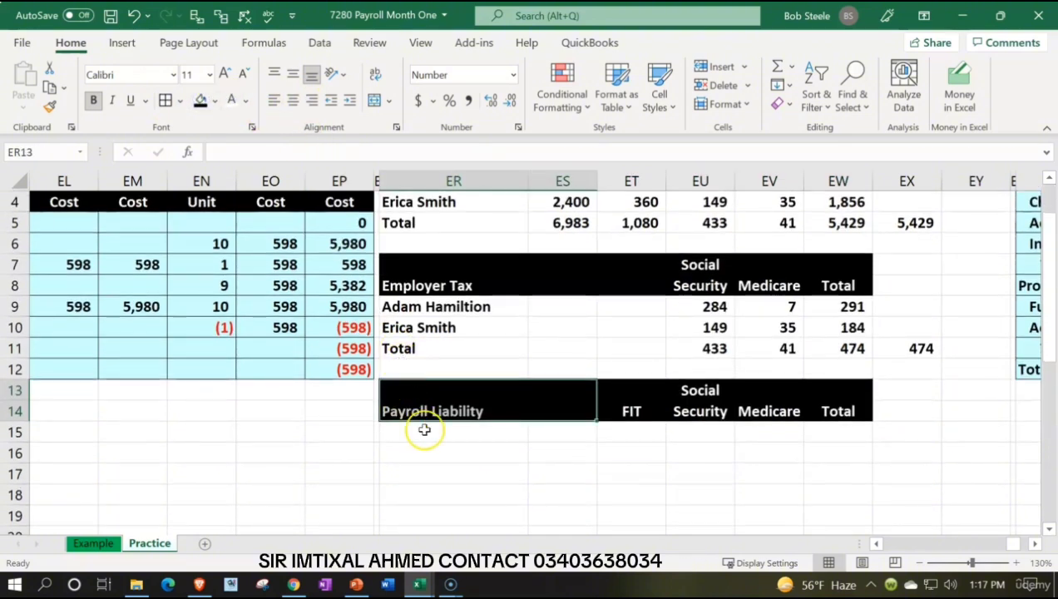
left_click(425, 430)
type("Payrol")
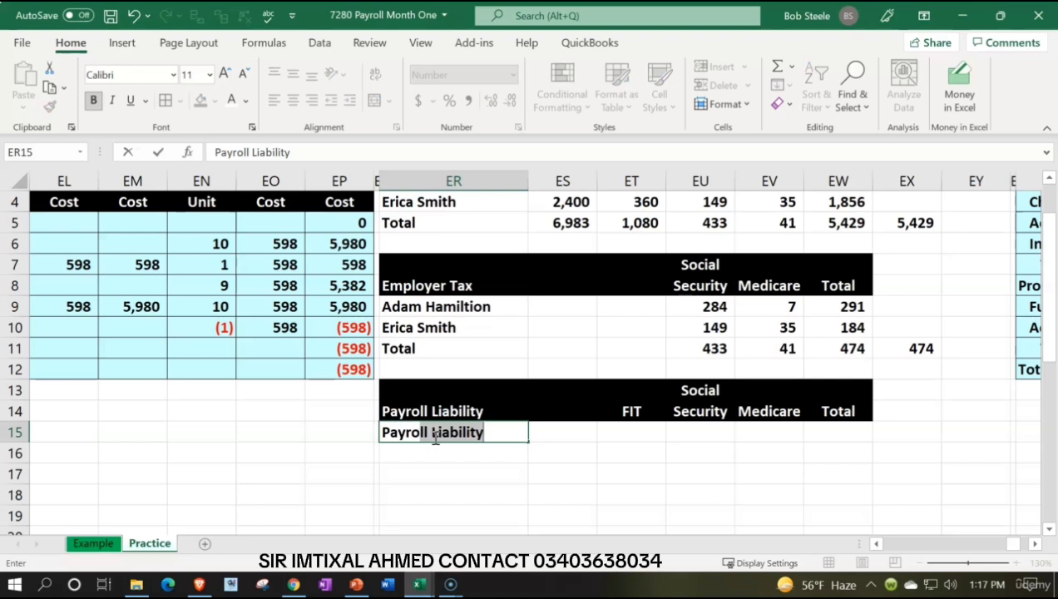
key("BackSpace")
key("BackSpace")
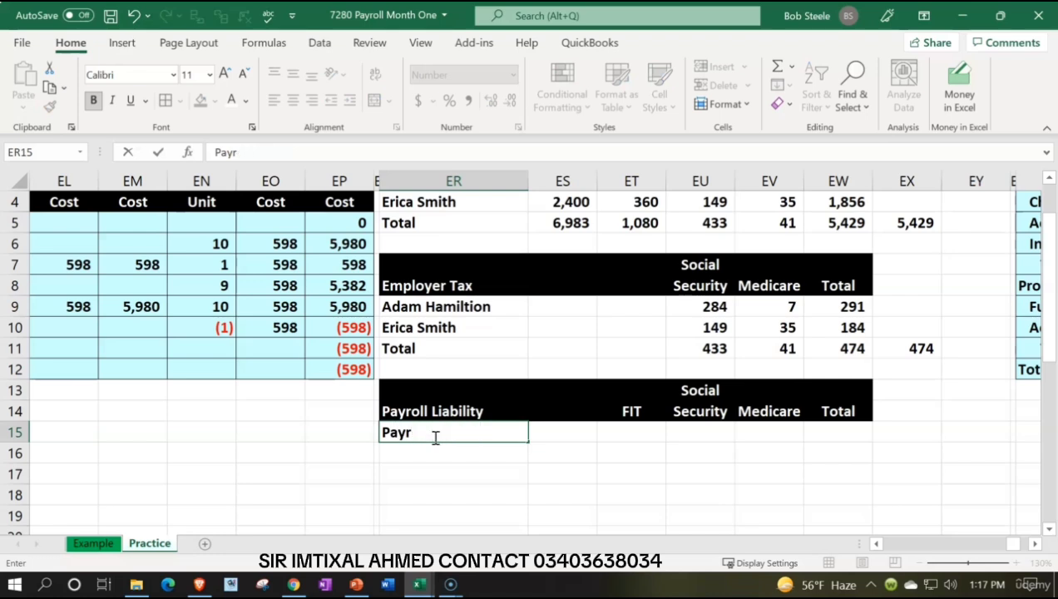
type("oll liability")
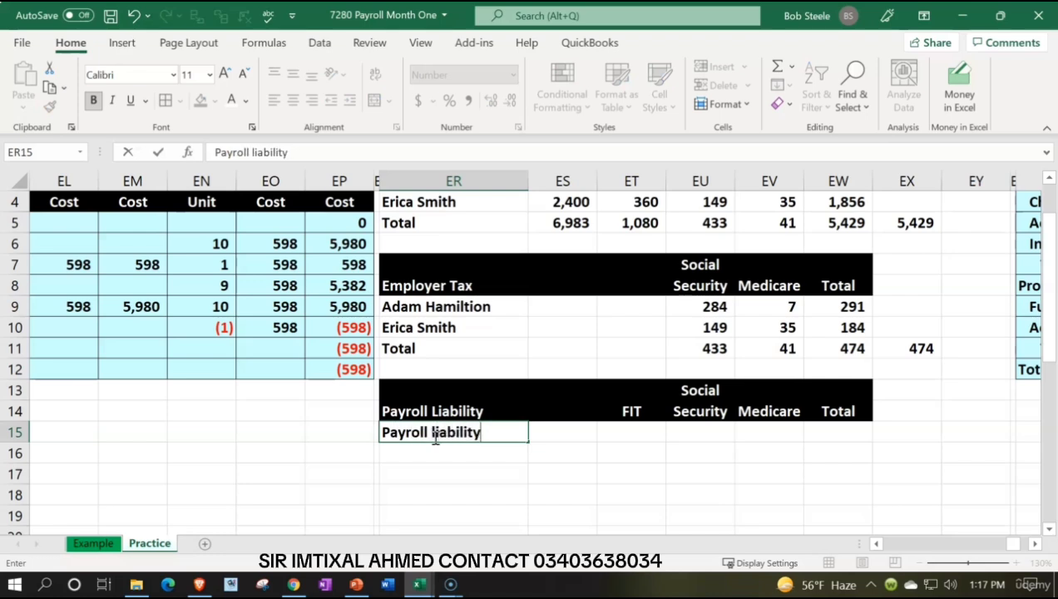
key("Tab")
key("Tab")
Step: Link the FIT liability in ET15 to the payroll ledger's FIT total, ET5
type("=")
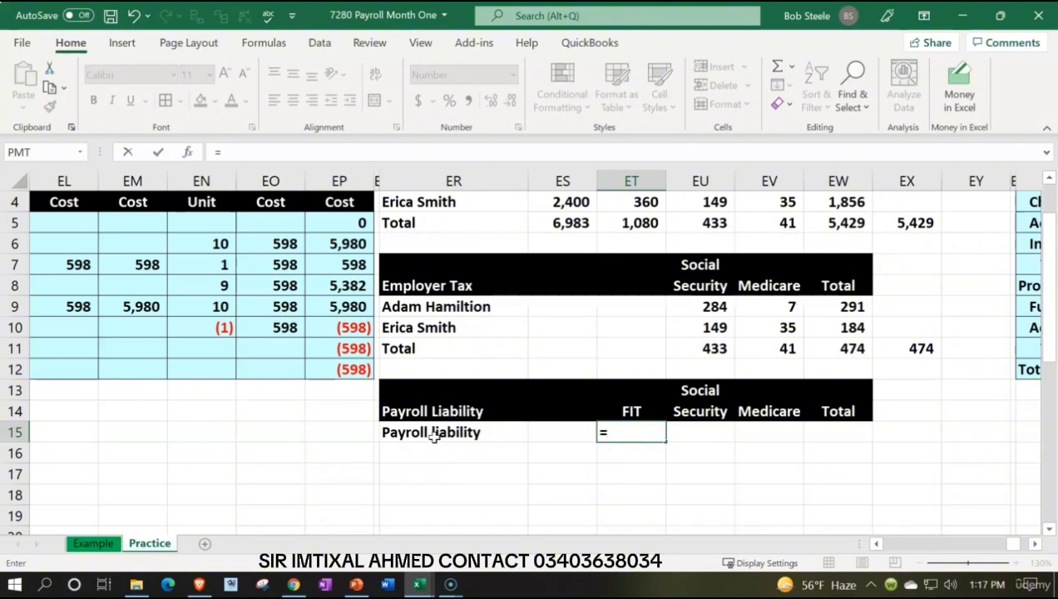
key("Up")
key("Up")
key("Up")
key("Up")
key("Up")
key("Up")
key("Up")
key("Up")
key("Up")
key("Up")
key("Up")
key("Up")
key("Up")
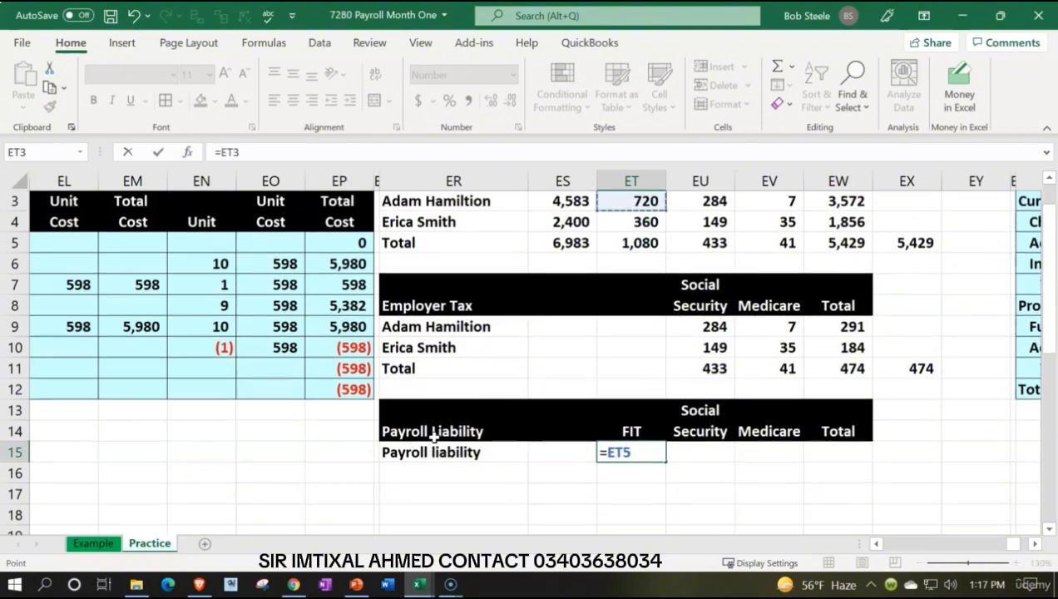
key("Down")
key("Down")
key("Down")
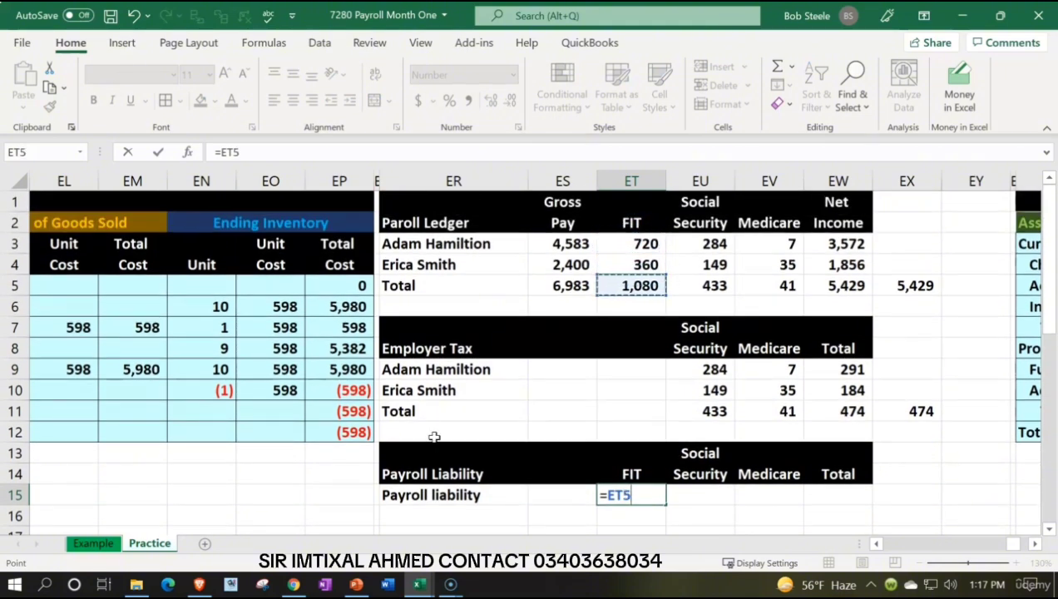
key("Return")
Step: Calculate the Social Security liability in EU15 by adding the payroll ledger and employer tax totals, EU5+EU11
key("Right")
key("Right")
key("Right")
key("Up")
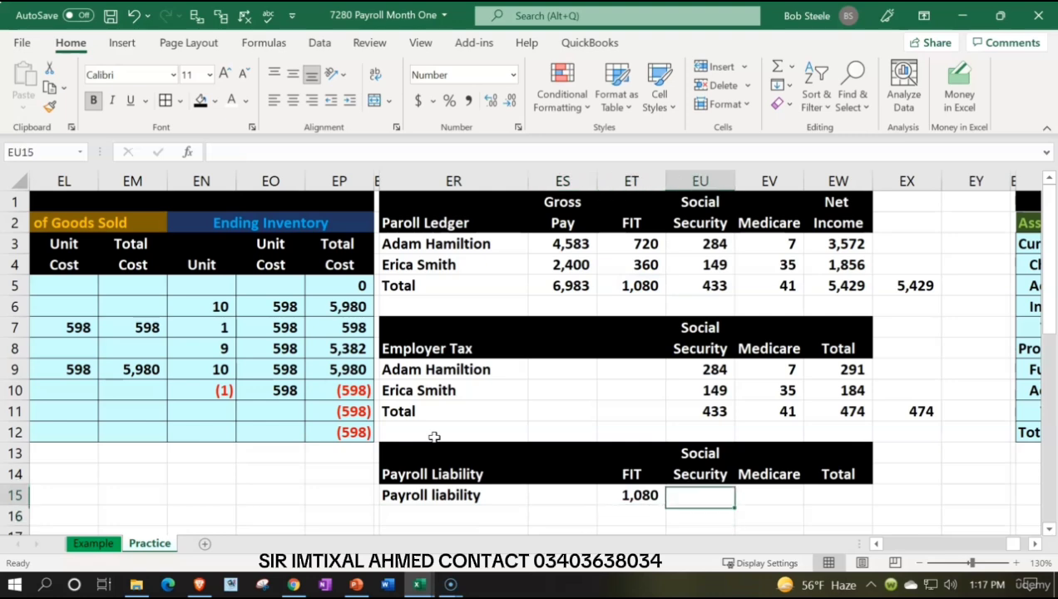
type("+")
key("Up")
key("Up")
key("Up")
key("Up")
key("Up")
key("Up")
key("Up")
key("Up")
key("Up")
key("Up")
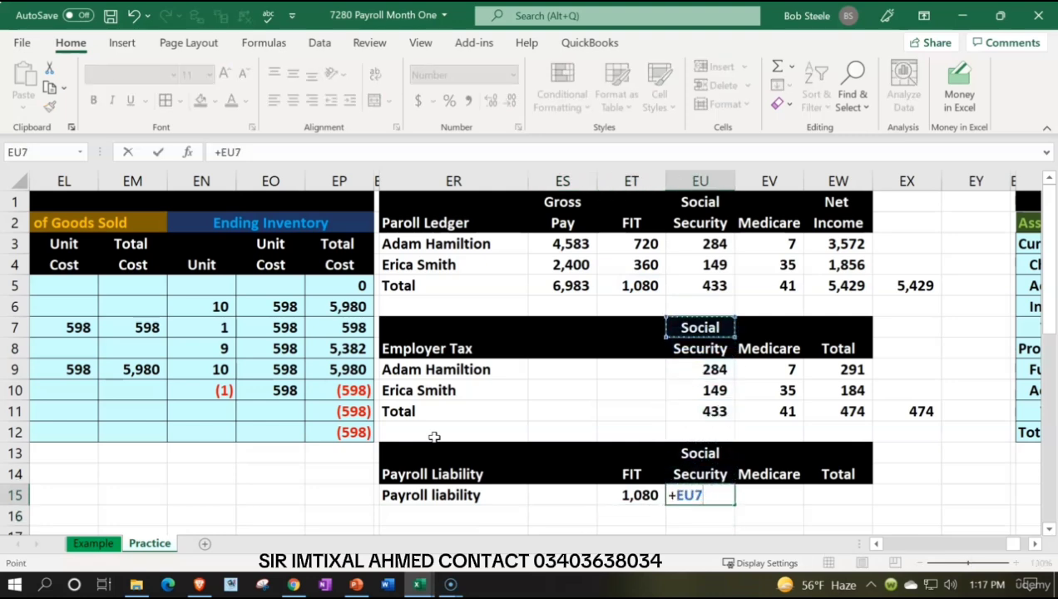
type("+")
Step: Calculate the Medicare liability in EV15 by adding the payroll ledger and employer tax totals, EV5+EV11
key("Up")
key("Up")
key("Up")
key("Up")
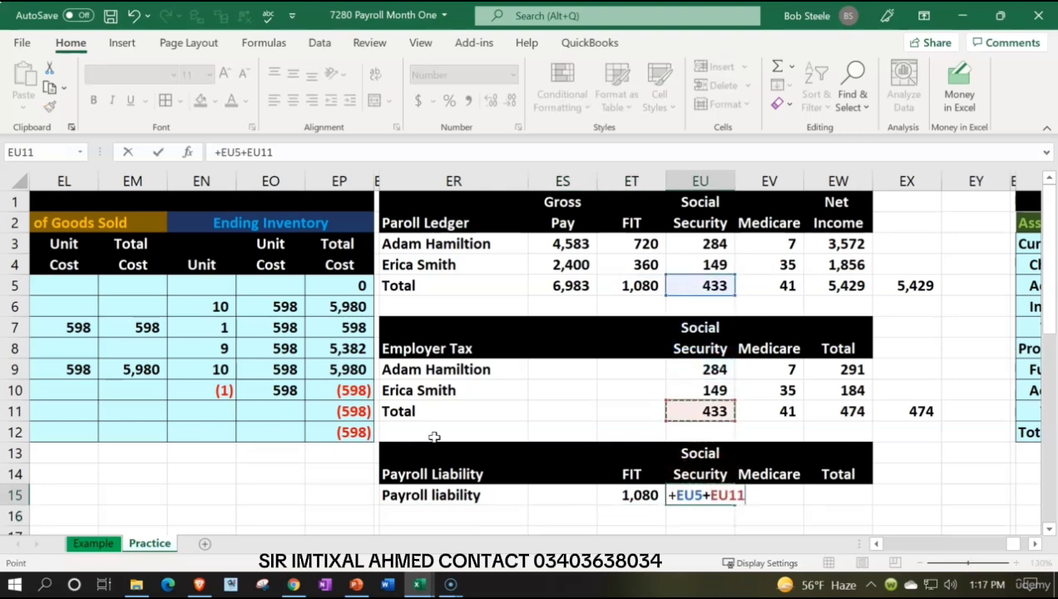
key("Tab")
type("+")
key("Up")
key("Up")
key("Up")
key("Up")
key("Up")
key("Up")
key("Up")
key("Up")
key("Up")
key("Up")
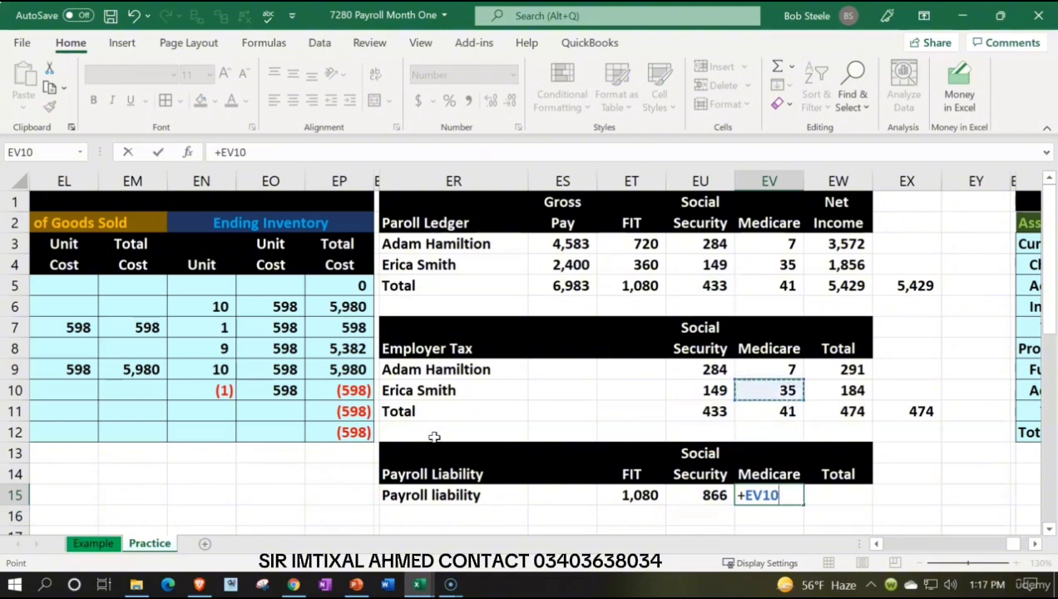
type("+")
key("Up")
key("Up")
key("Up")
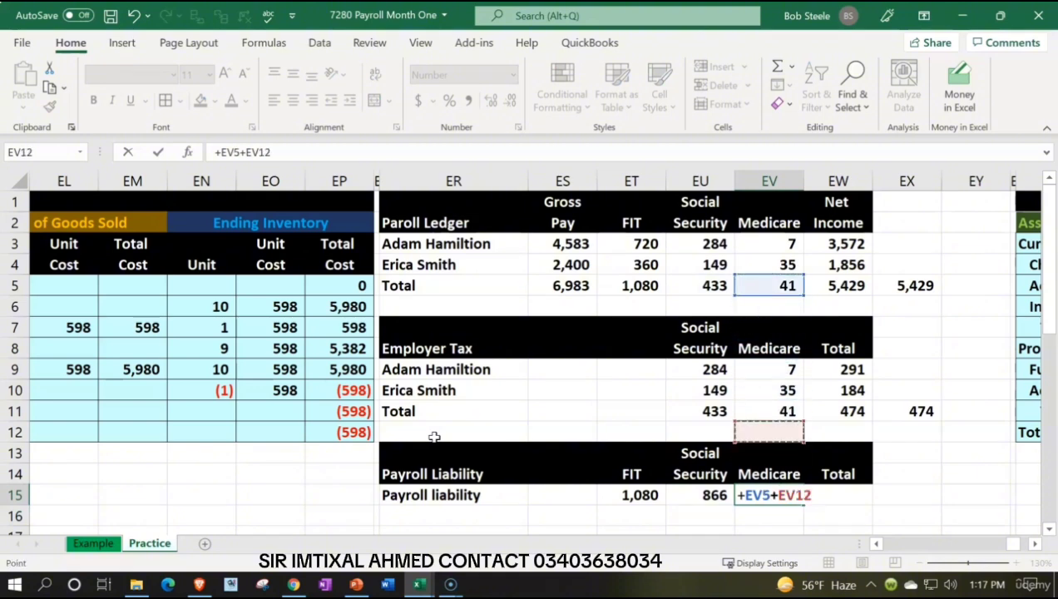
Step: Total the payroll liabilities in EW15 by summing ET15:EV15
key("Up")
key("Return")
key("Right")
key("Up")
type("=sum(")
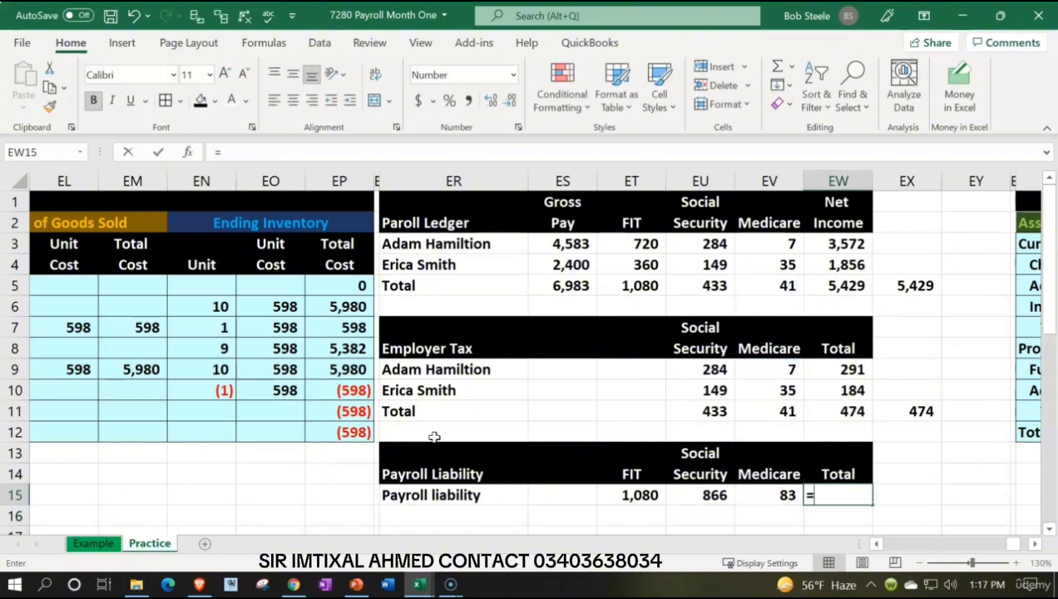
key("Left")
key("shift+Left")
key("shift+Left")
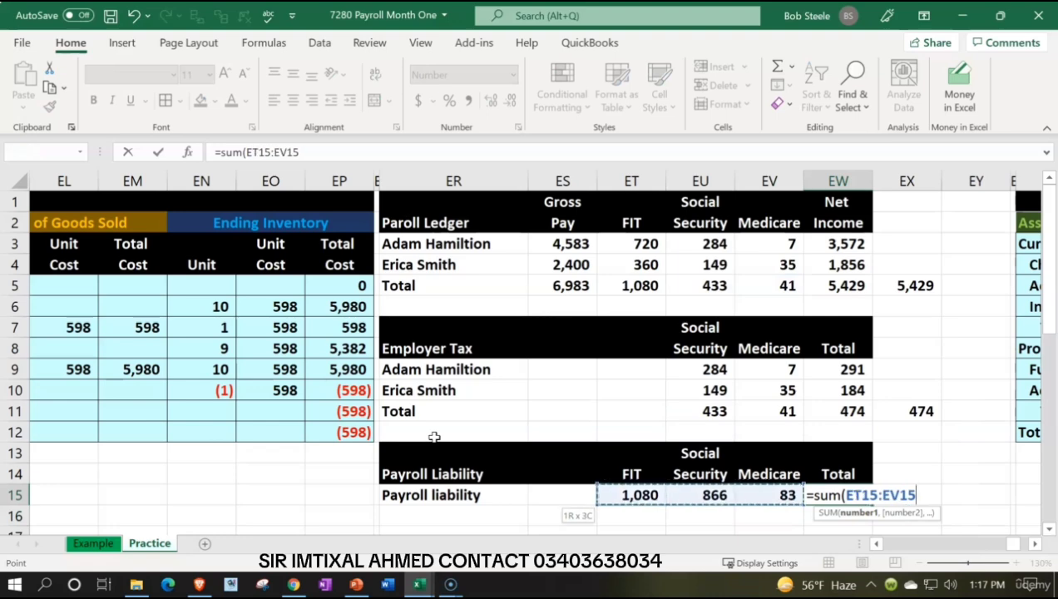
key("Return")
Step: Review the net income, FIT, gross pay and withholding totals in row 5 and the employer tax totals in row 11
left_click(841, 409)
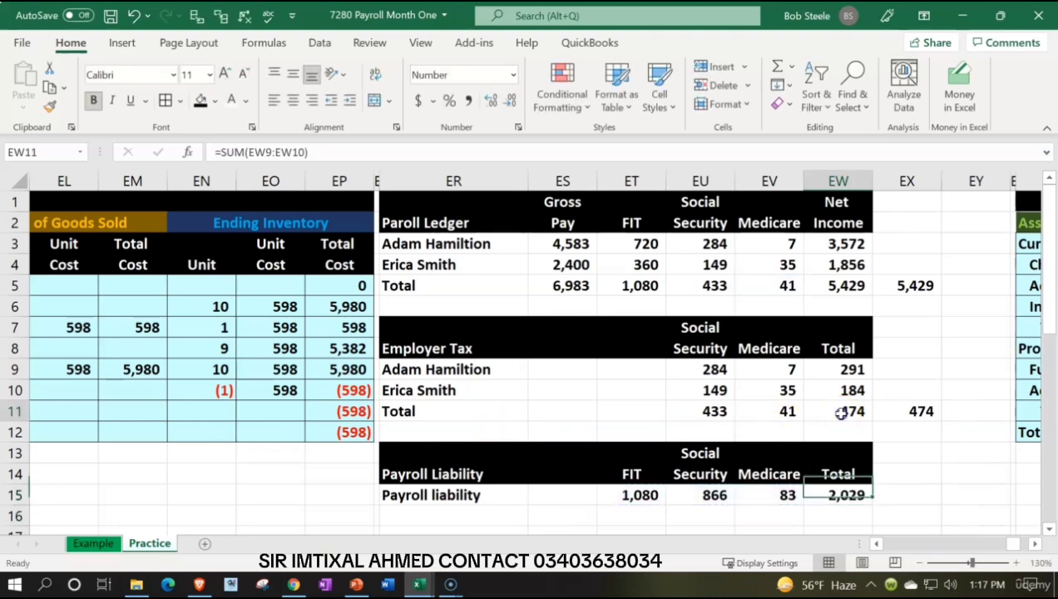
left_click(836, 286)
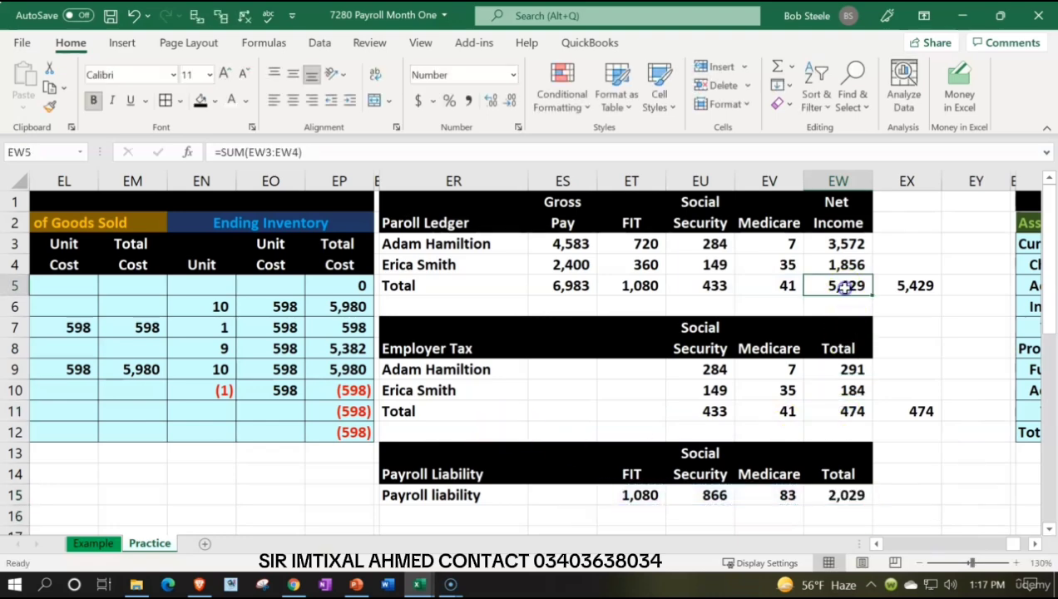
left_click(650, 289)
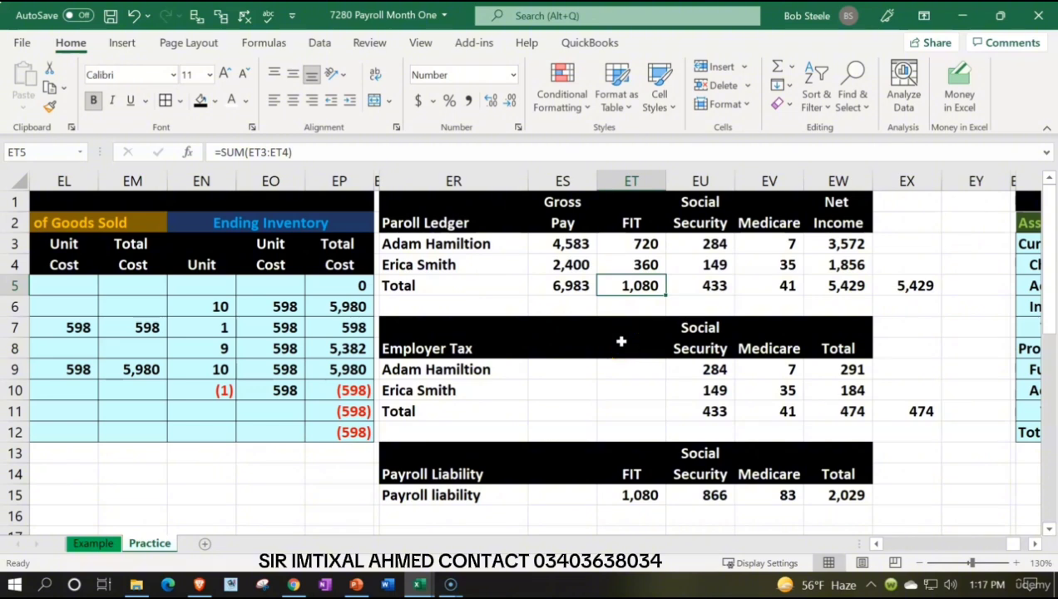
left_click(562, 286)
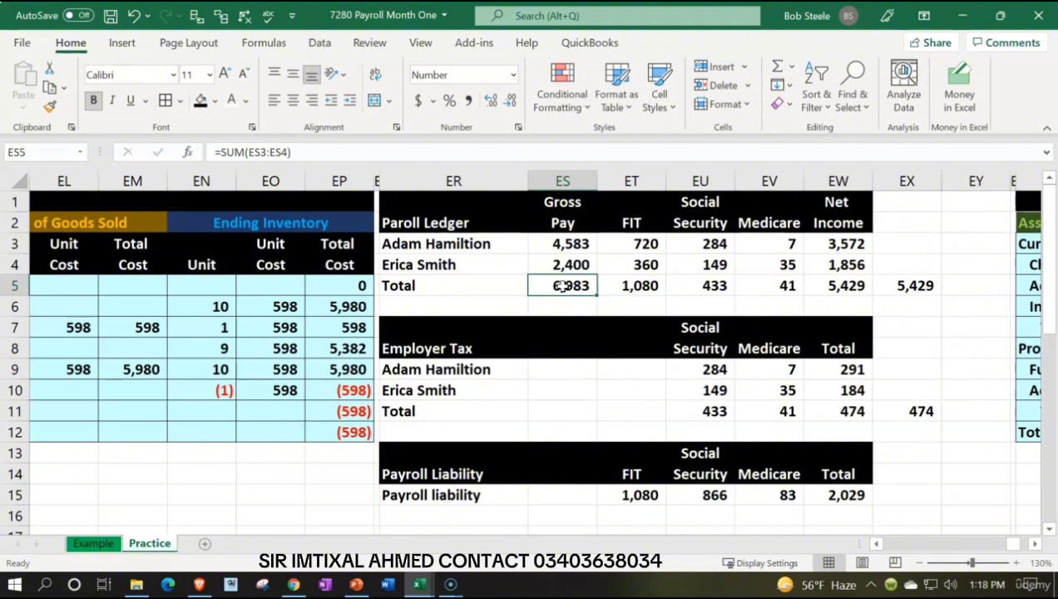
left_click(825, 283)
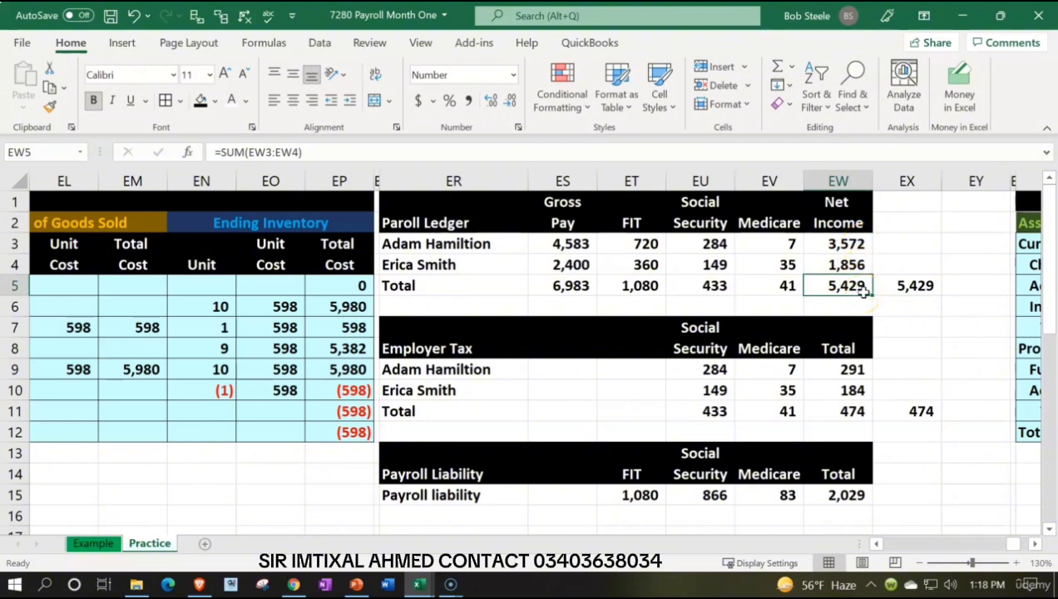
left_click(657, 287)
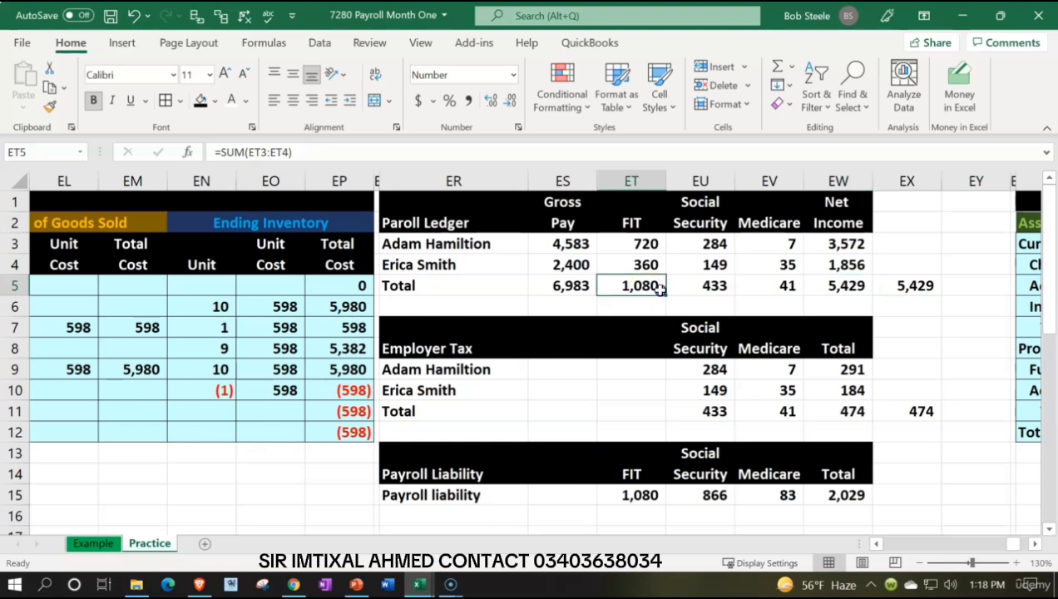
left_click_drag(657, 287, 748, 287)
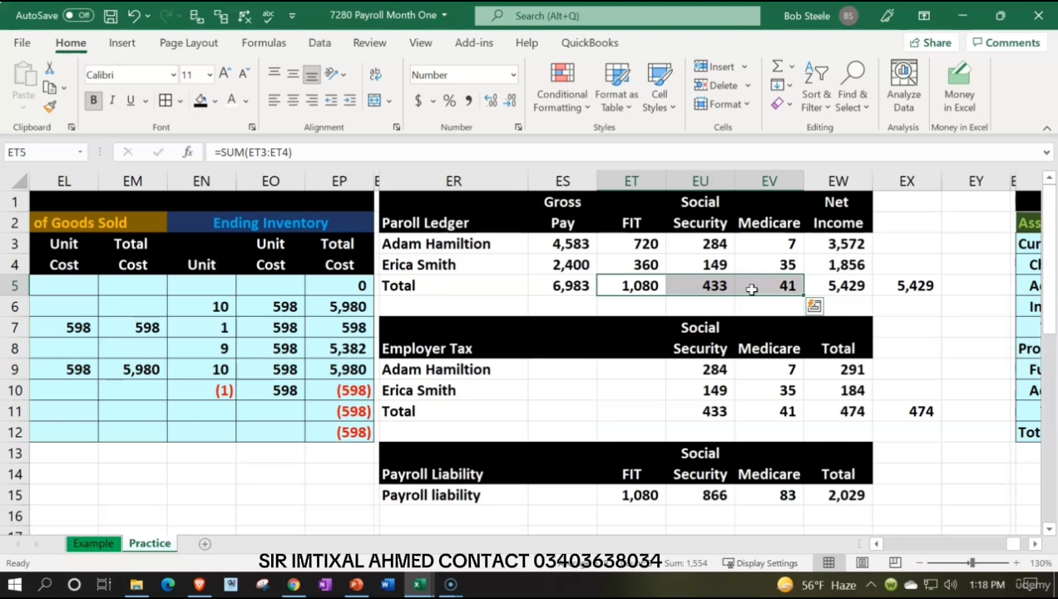
left_click_drag(695, 410, 796, 409)
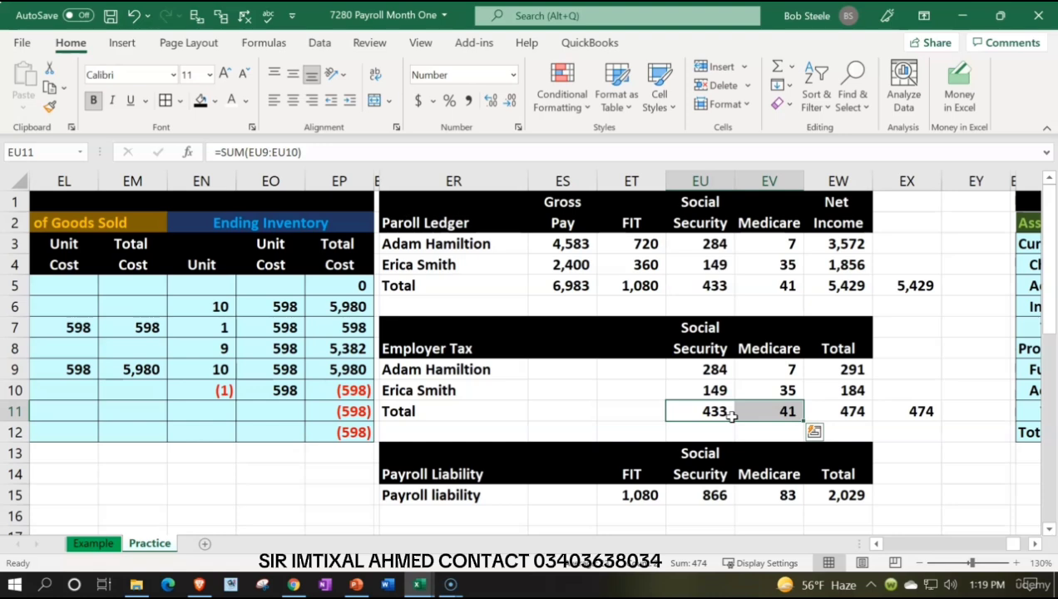
Step: Check the formulas behind the FIT, Social Security, Medicare and Total liabilities in ET15:EW15
double_click(635, 496)
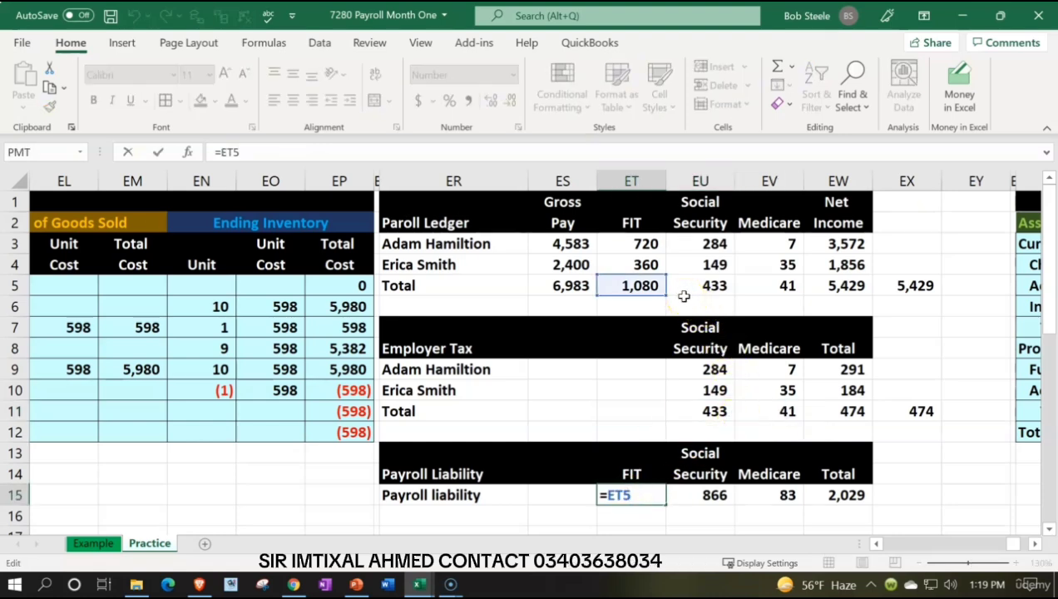
key("Return")
key("Right")
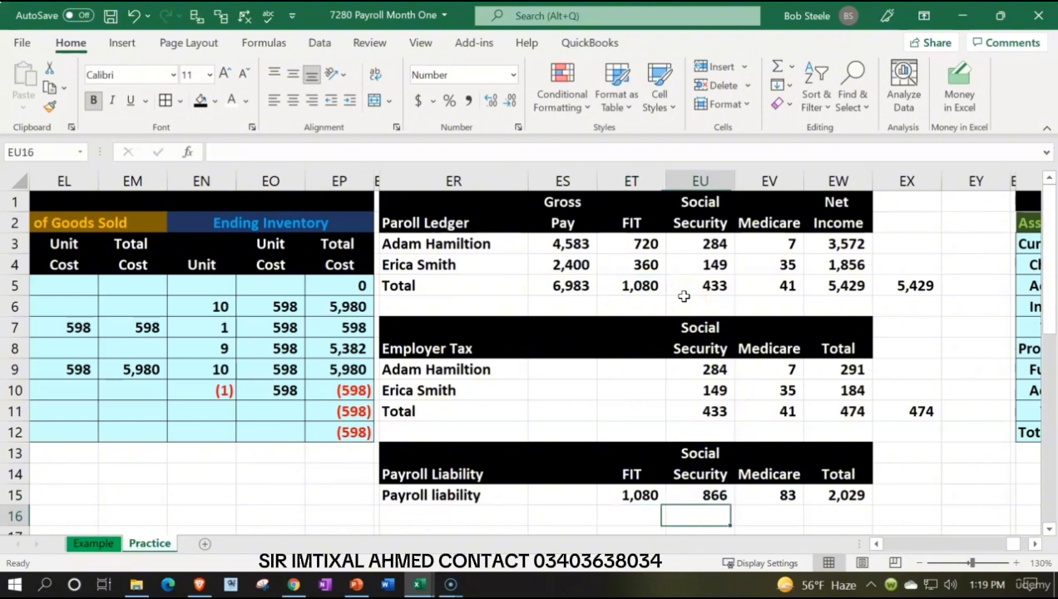
key("Up")
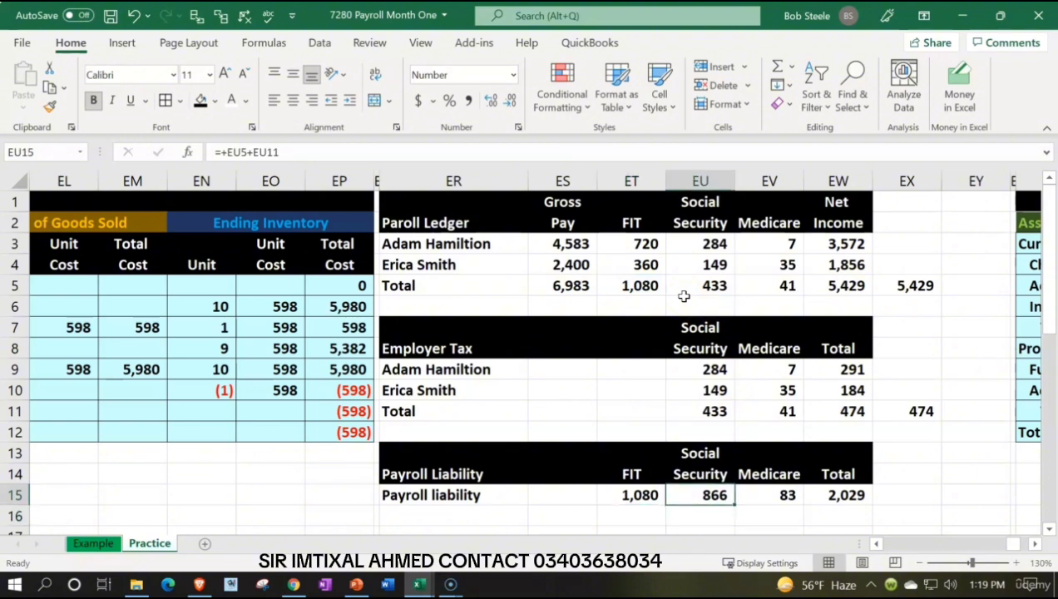
double_click(712, 496)
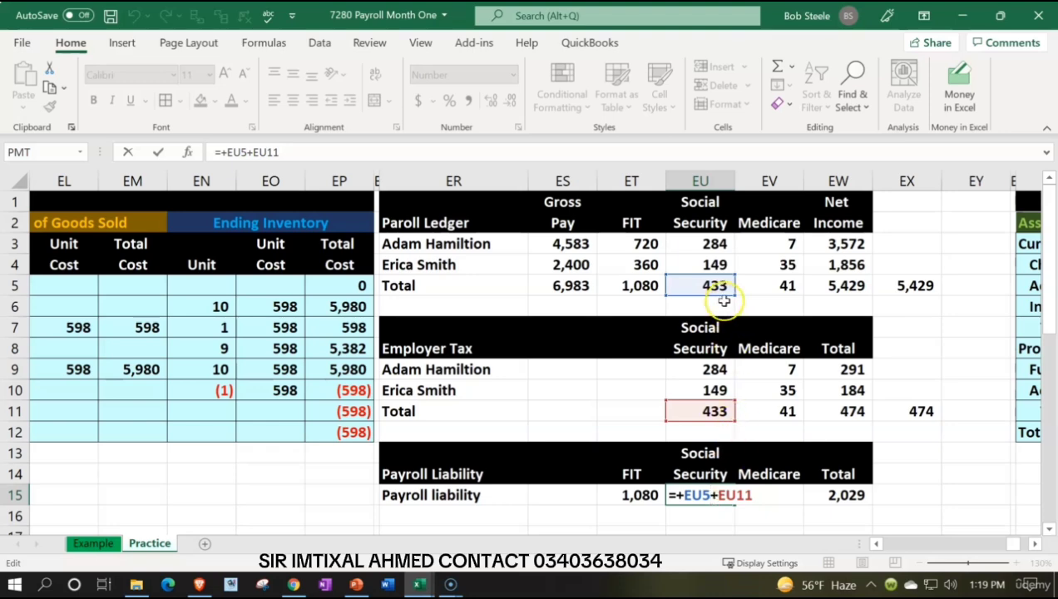
key("Return")
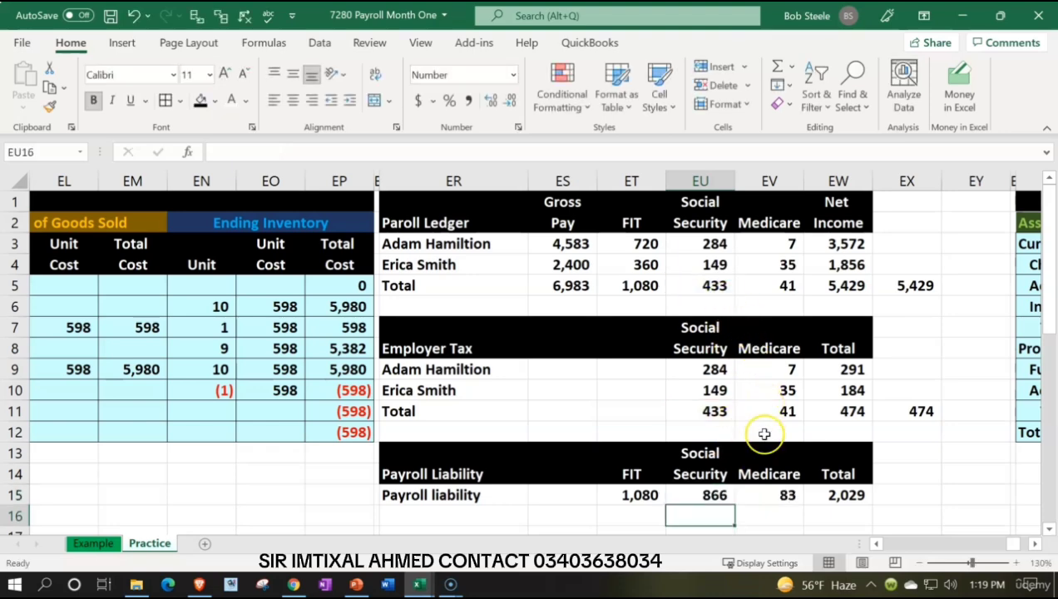
double_click(772, 497)
key("Return")
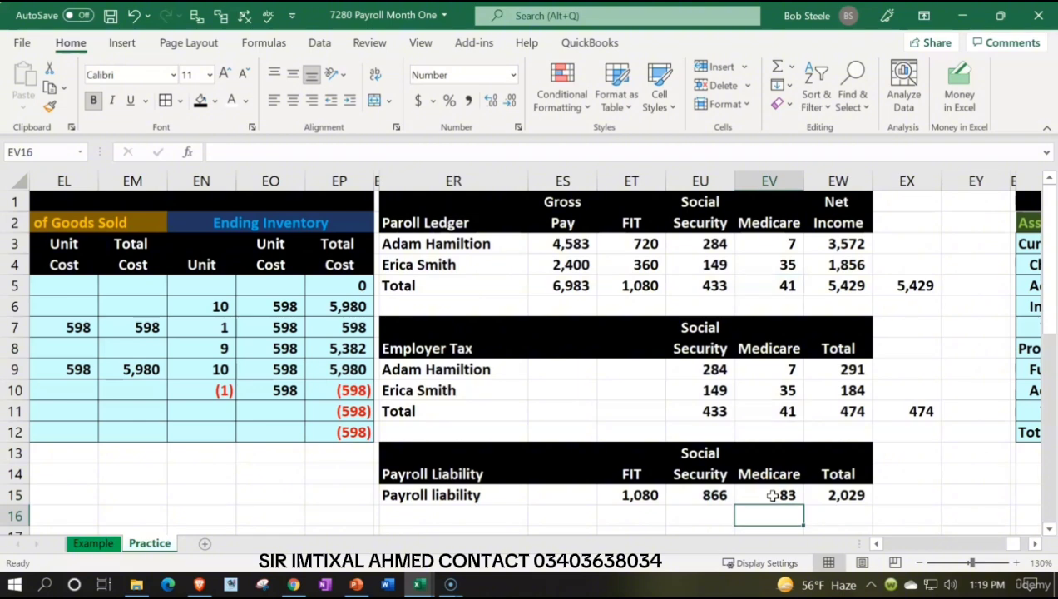
left_click(818, 495)
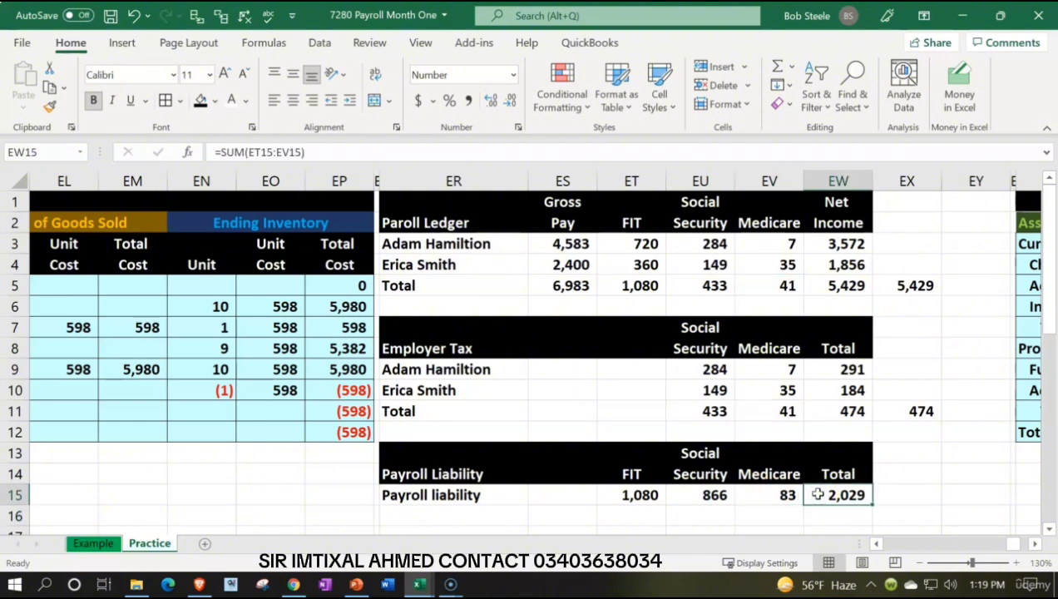
Step: Delete the empty column EY between the payroll tables and the balance sheet
left_click(958, 182)
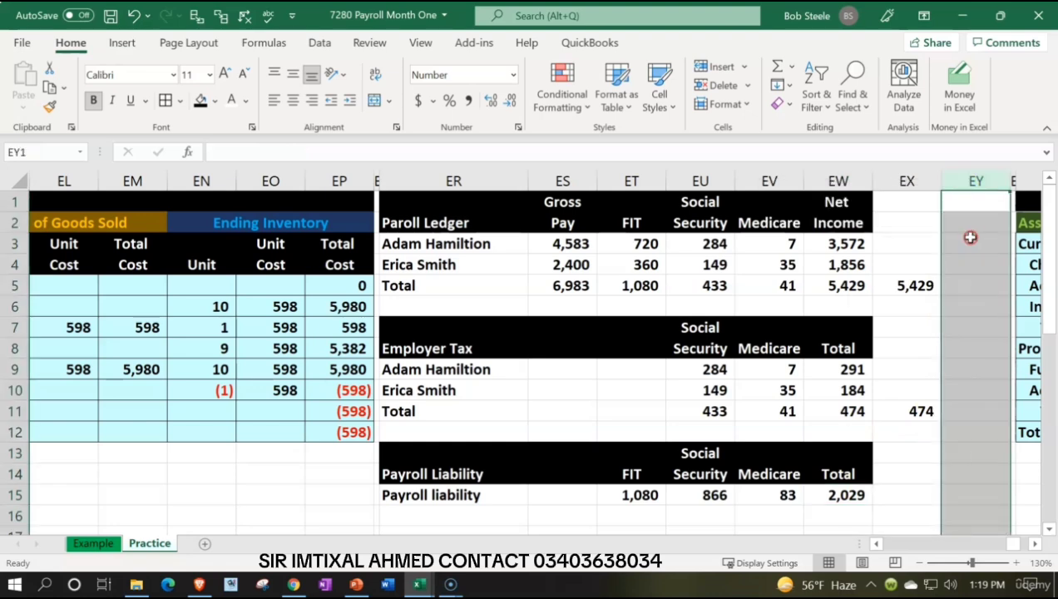
right_click(967, 236)
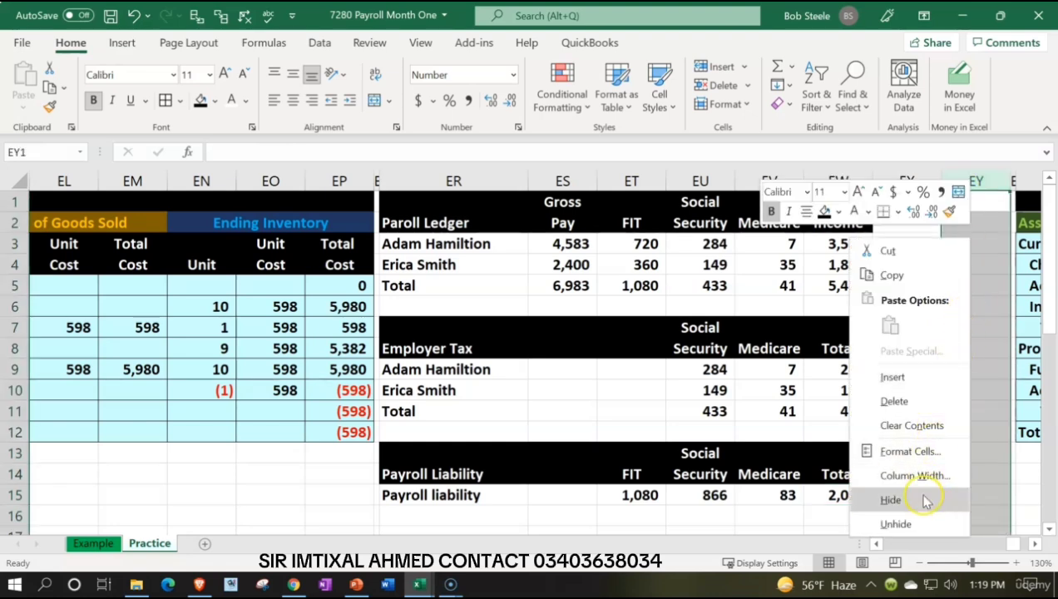
left_click(896, 402)
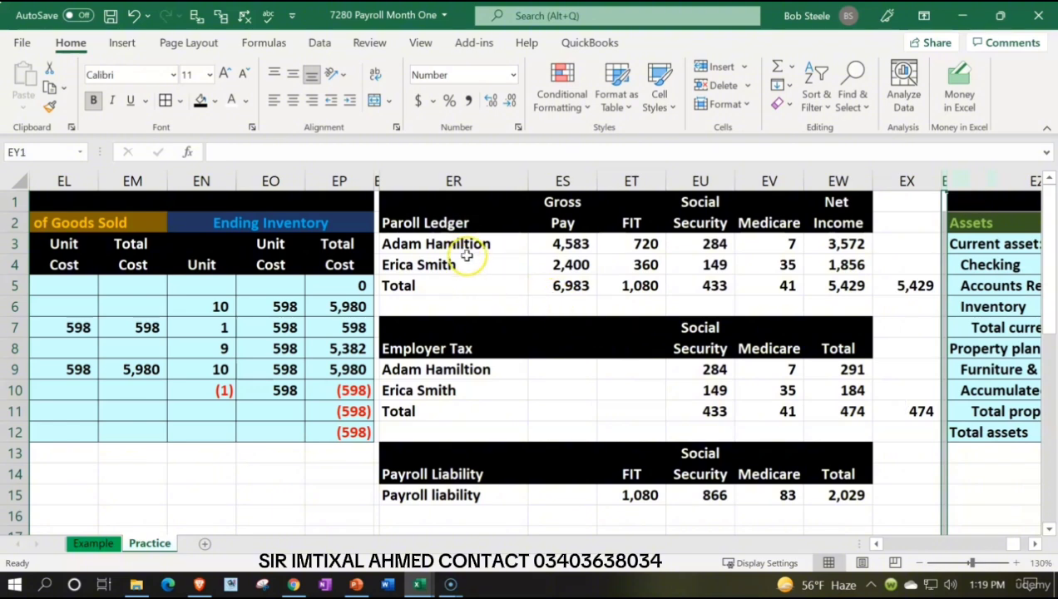
Step: Apply a light blue fill and all borders to the payroll ledger body ER3:EW5 and the check cell EX5
left_click_drag(467, 247, 830, 286)
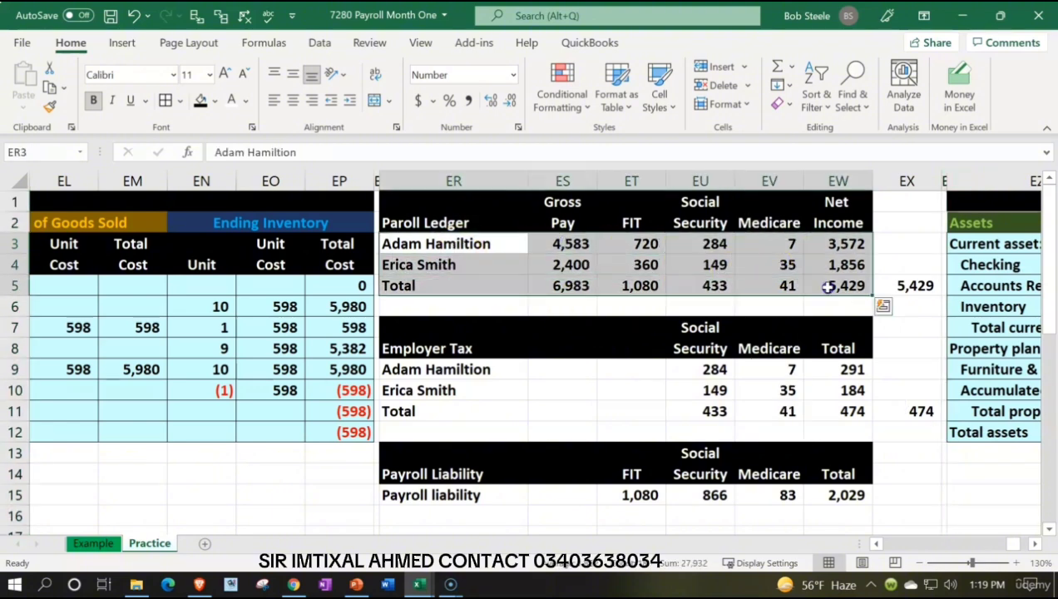
left_click(907, 285, "ctrl")
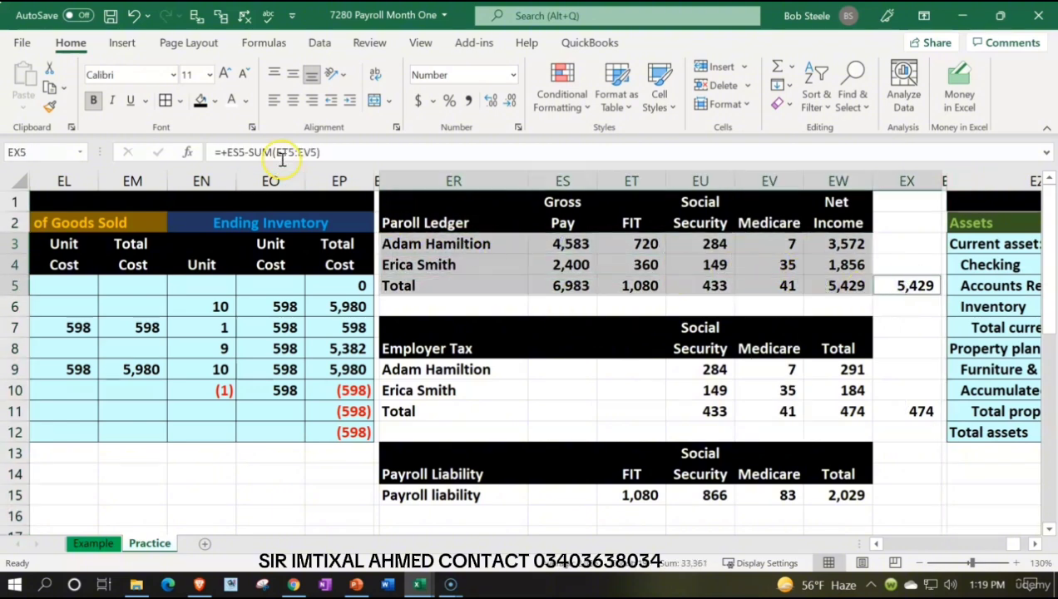
left_click(214, 100)
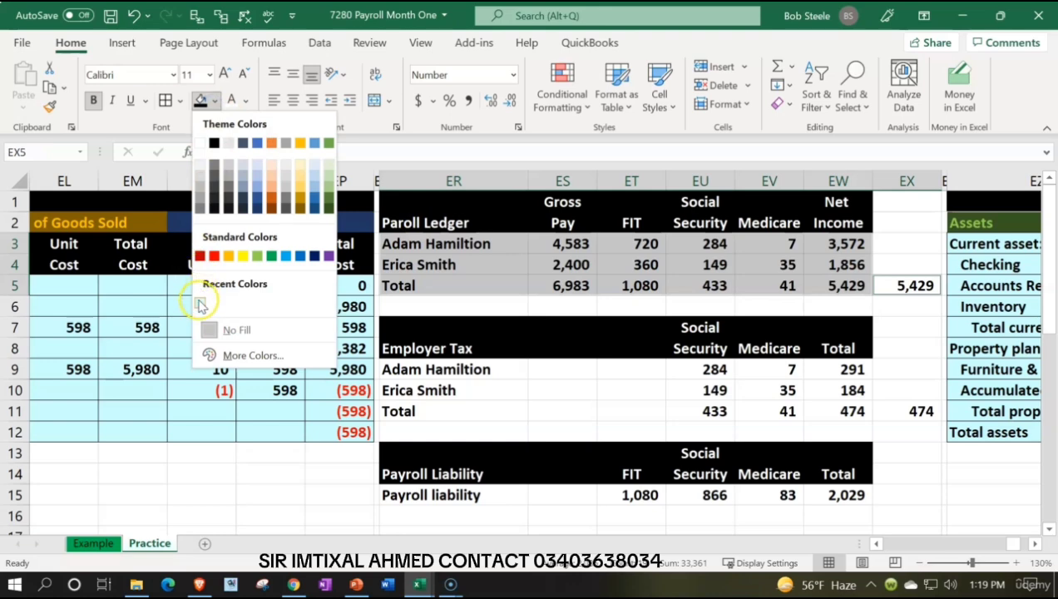
left_click(214, 355)
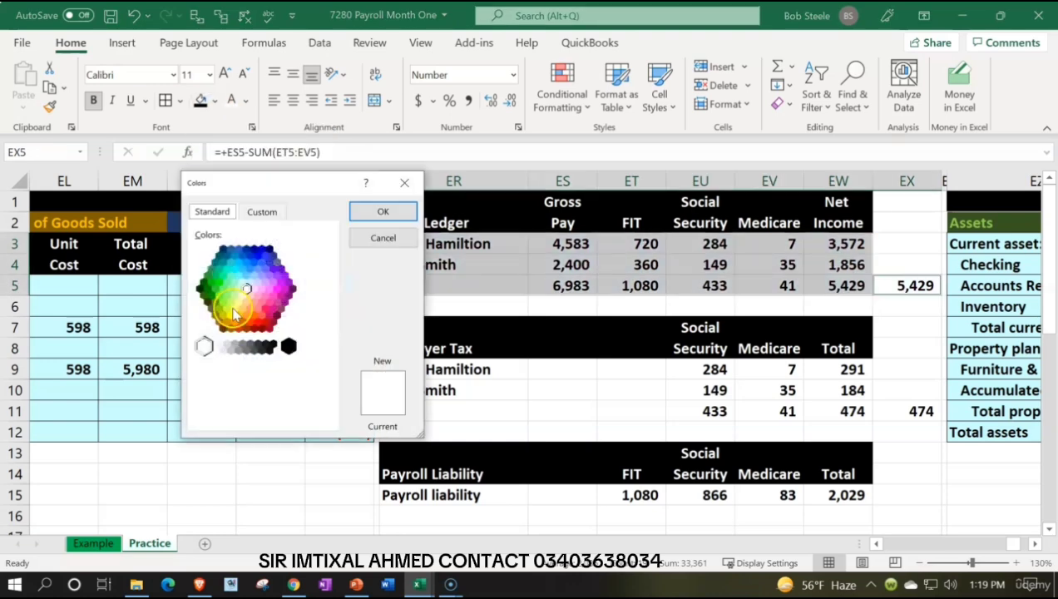
left_click(358, 212)
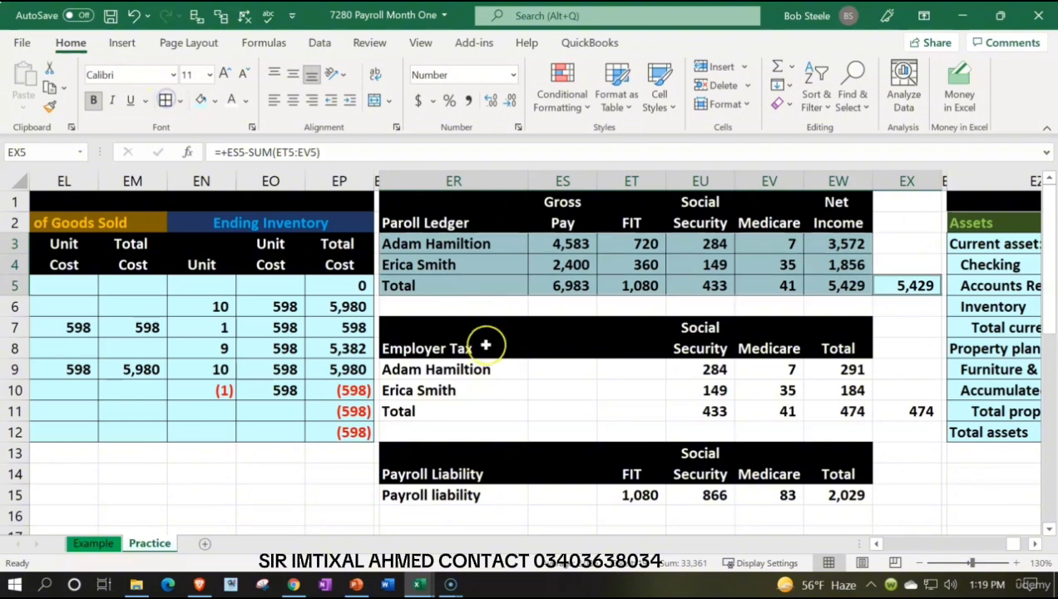
Step: Apply the light blue fill and all borders to the employer tax body ER9:EW11 and the check cell EX11
left_click_drag(483, 369, 829, 409)
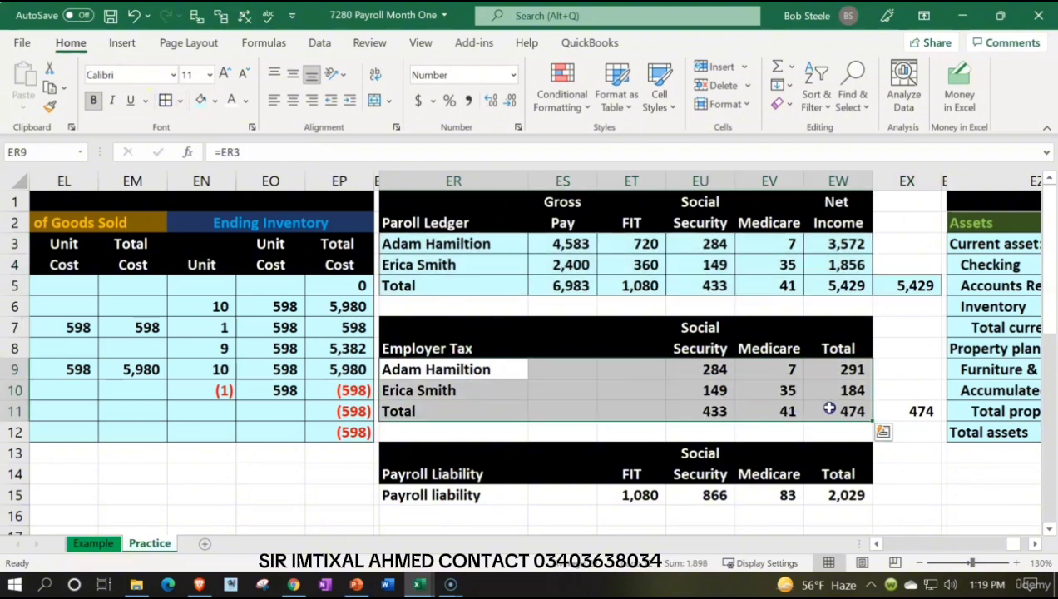
left_click(914, 409, "ctrl")
left_click(200, 99)
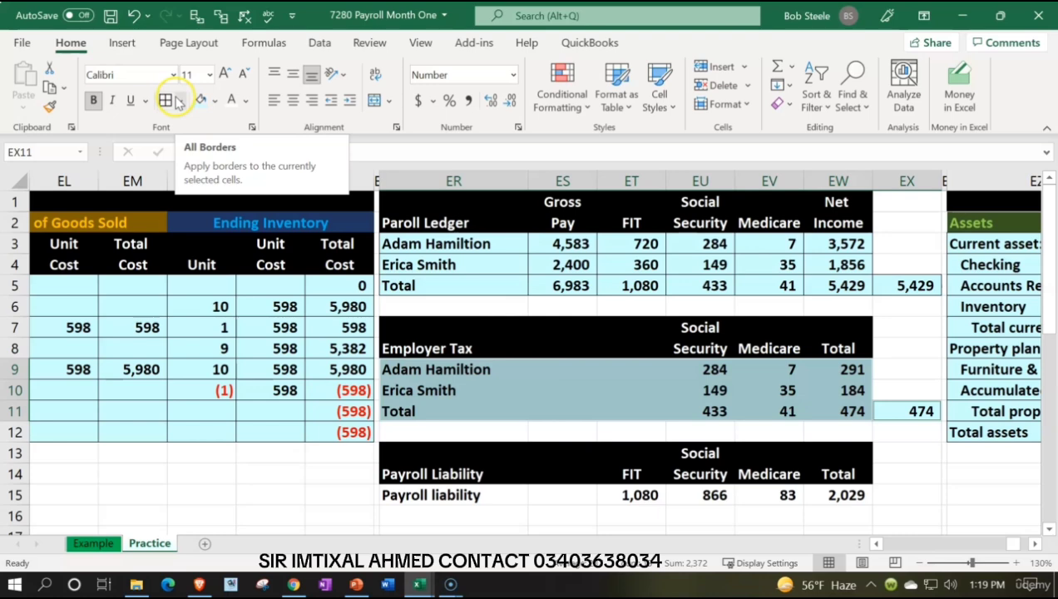
left_click(177, 101)
Step: Apply the light blue fill and all borders to the payroll liability row ER15:EW15, and save the workbook
left_click_drag(434, 495, 836, 494)
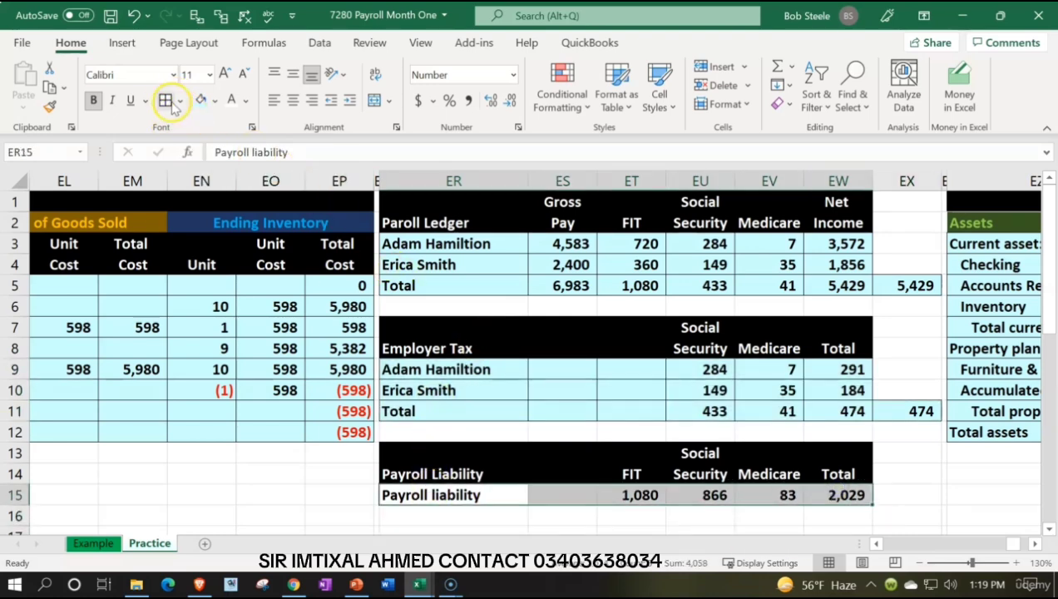
left_click(200, 100)
left_click(460, 282)
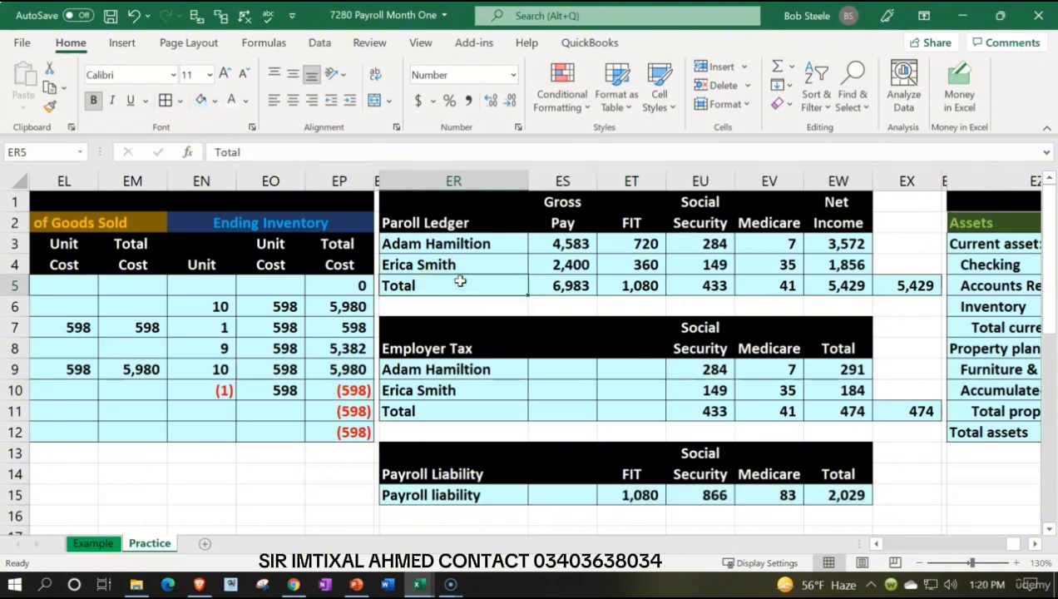
left_click(109, 15)
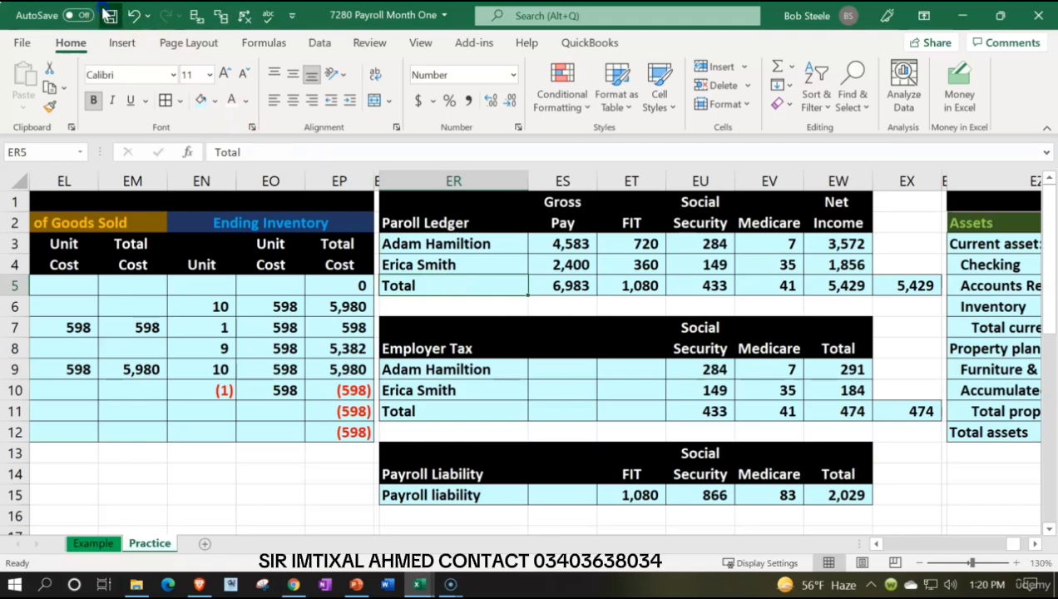